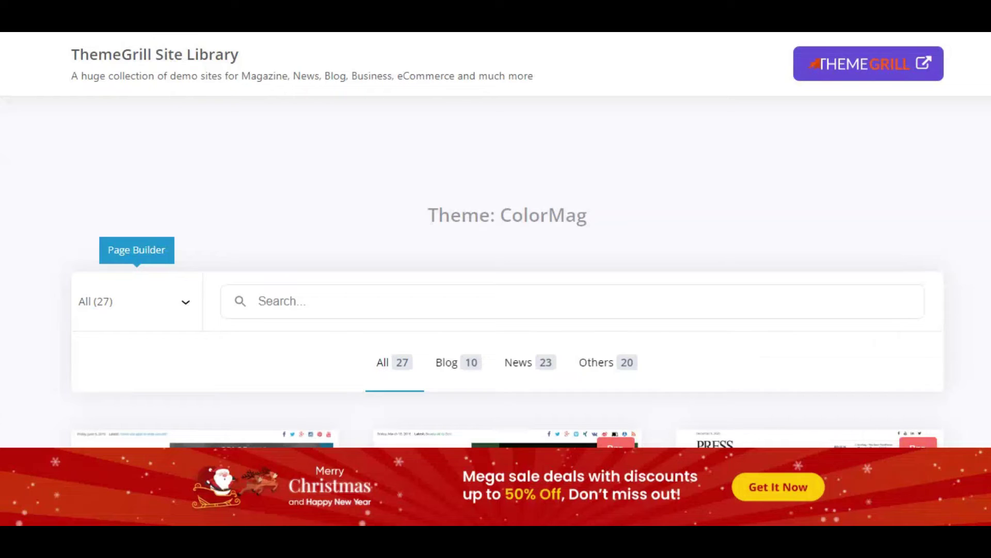
- Examine the ColorMag demo sites in the ThemeGrill Site Library, including the free and Pro news and magazine layouts
{"action": "scroll", "coordinate": [420, 380], "scroll_direction": "down", "scroll_amount": 5}
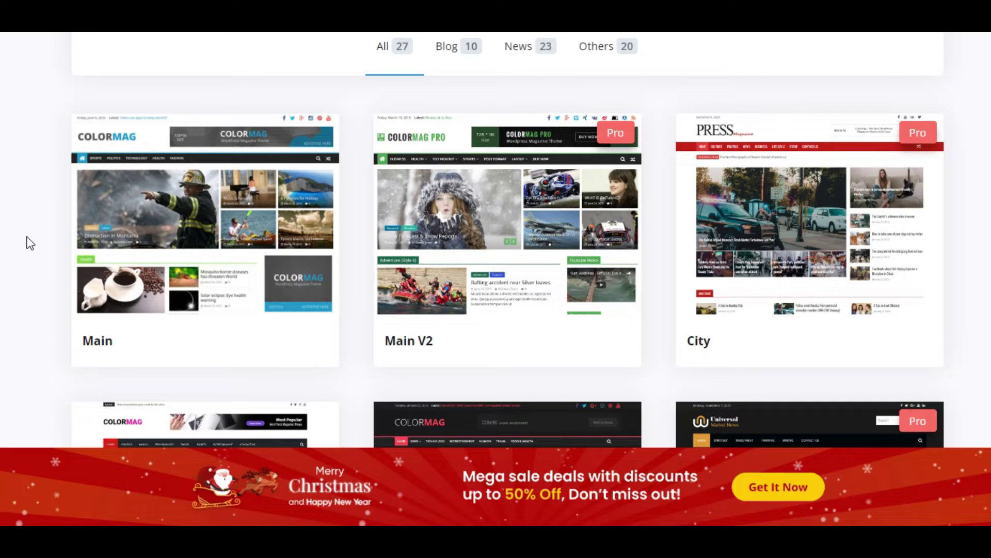
{"action": "scroll", "coordinate": [29, 242], "scroll_direction": "down", "scroll_amount": 4}
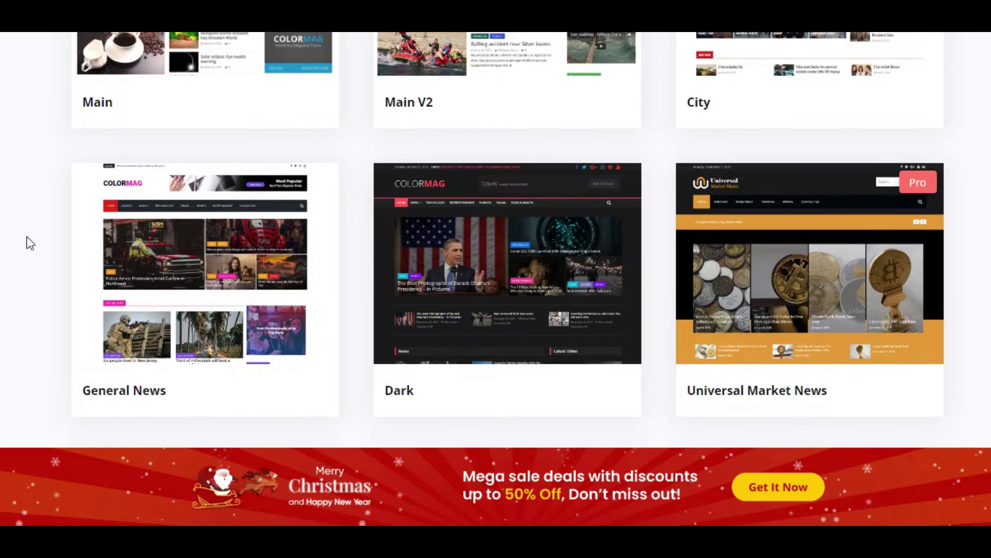
{"action": "scroll", "coordinate": [29, 215], "scroll_direction": "down", "scroll_amount": 4}
{"action": "scroll", "coordinate": [32, 215], "scroll_direction": "up", "scroll_amount": 6}
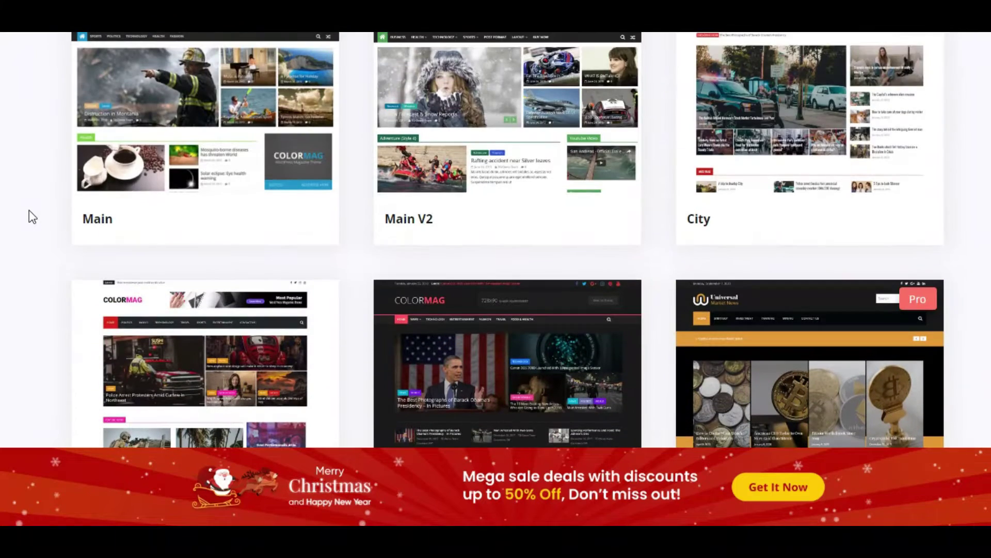
{"action": "scroll", "coordinate": [29, 209], "scroll_direction": "down", "scroll_amount": 3}
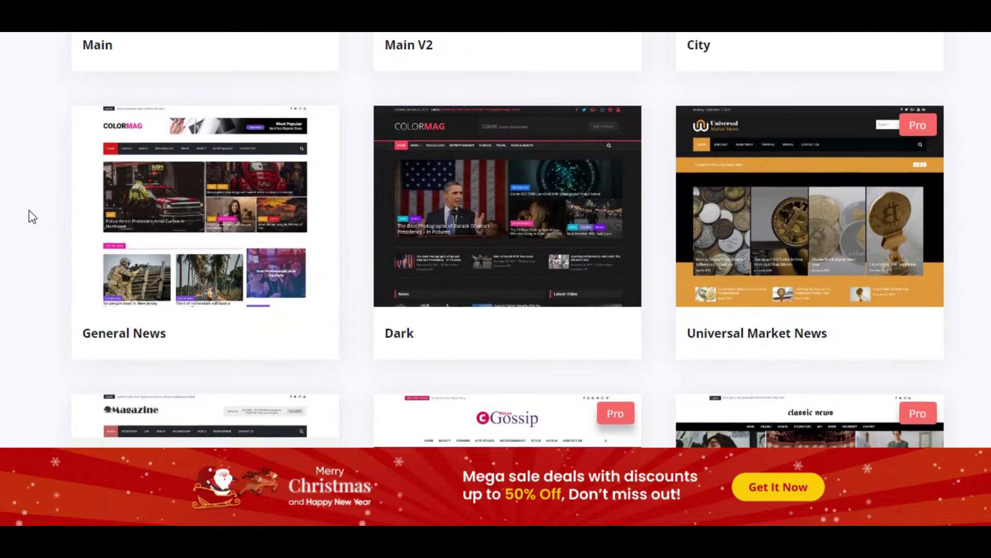
{"action": "scroll", "coordinate": [29, 210], "scroll_direction": "down", "scroll_amount": 6}
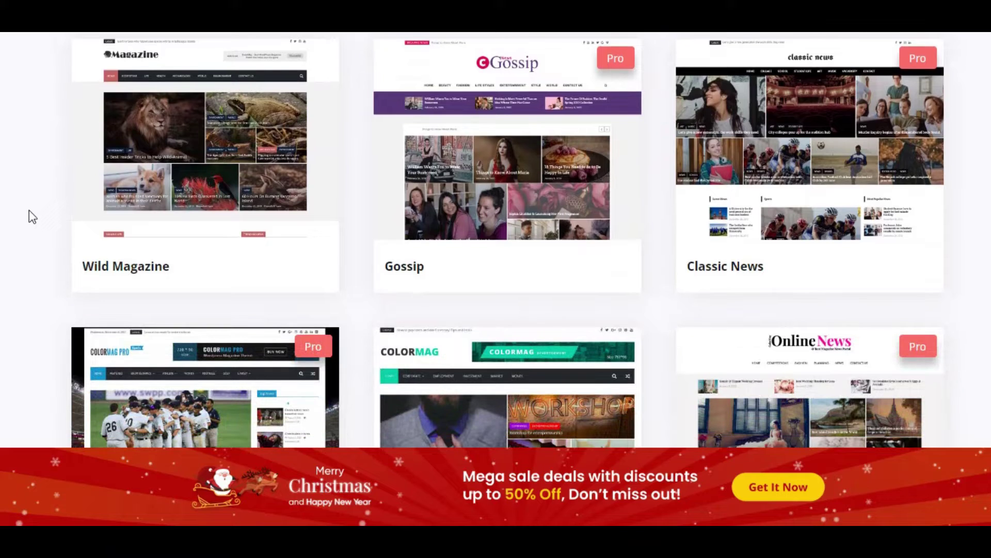
{"action": "scroll", "coordinate": [29, 210], "scroll_direction": "up", "scroll_amount": 5}
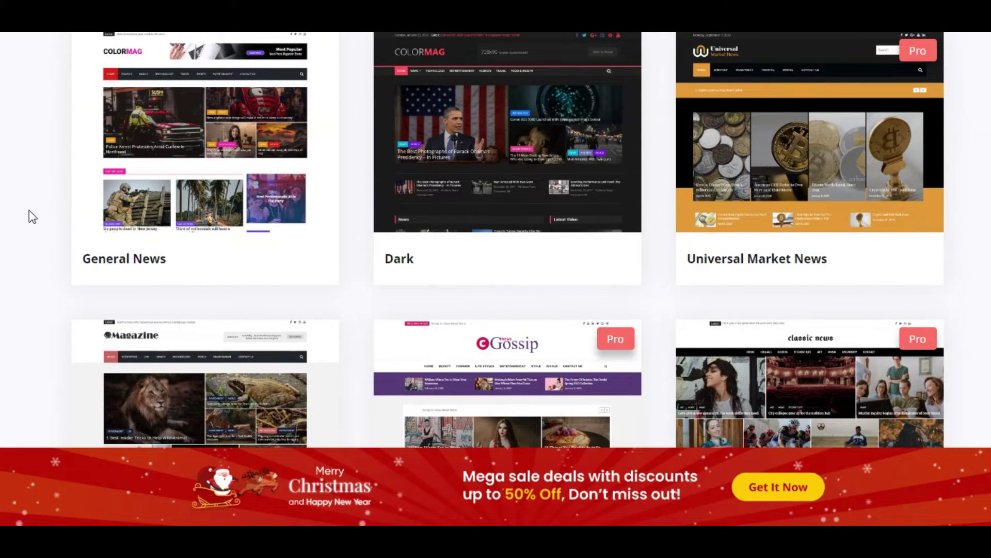
{"action": "scroll", "coordinate": [29, 210], "scroll_direction": "down", "scroll_amount": 5}
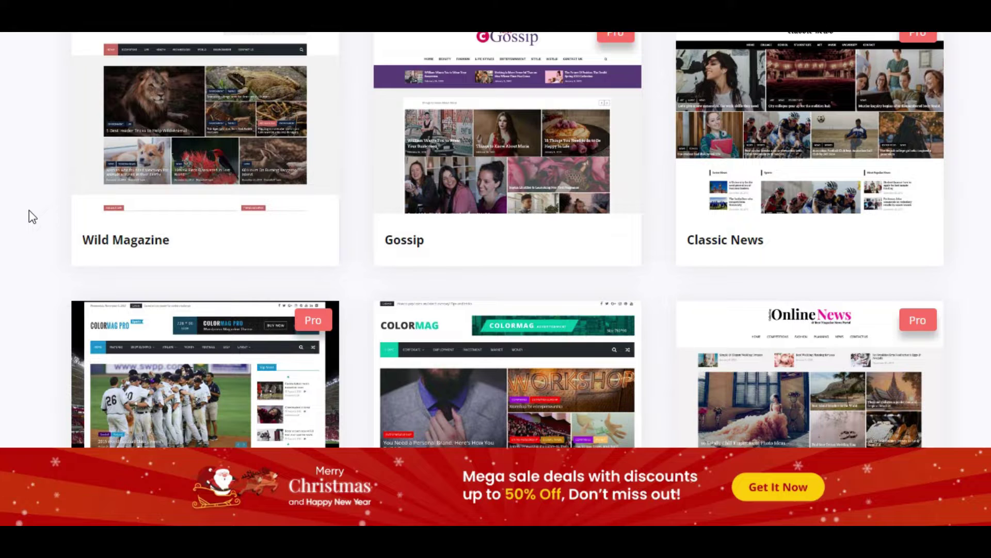
{"action": "scroll", "coordinate": [29, 209], "scroll_direction": "down", "scroll_amount": 2}
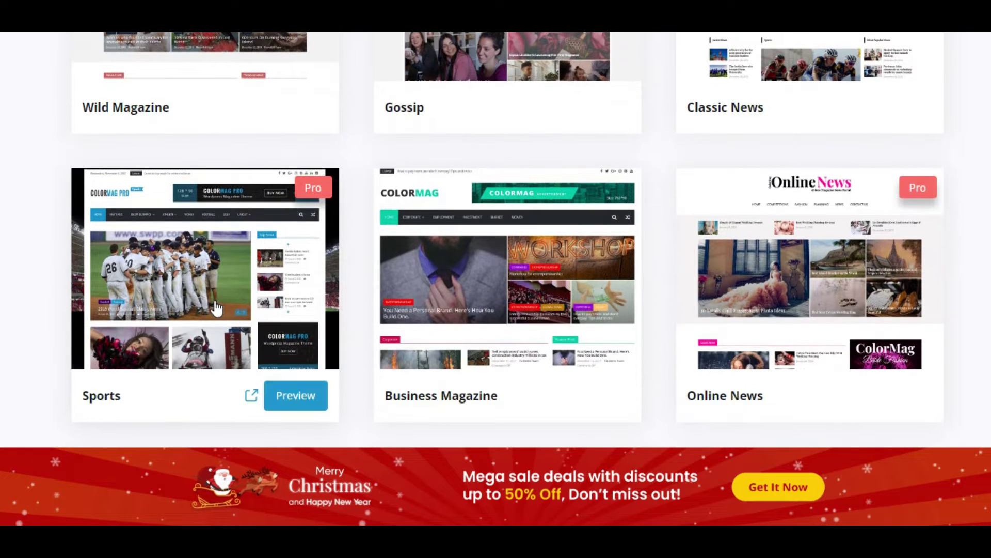
- Open the preview of the Dark ColorMag demo and look through its homepage sections
{"action": "scroll", "coordinate": [217, 308], "scroll_direction": "up", "scroll_amount": 4}
{"action": "scroll", "coordinate": [484, 186], "scroll_direction": "up", "scroll_amount": 3}
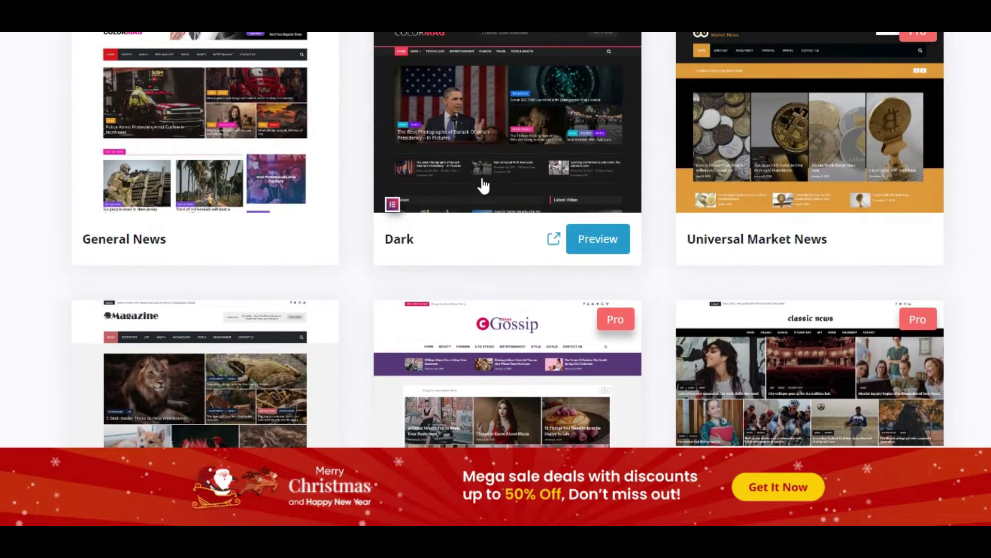
{"action": "left_click", "coordinate": [484, 185]}
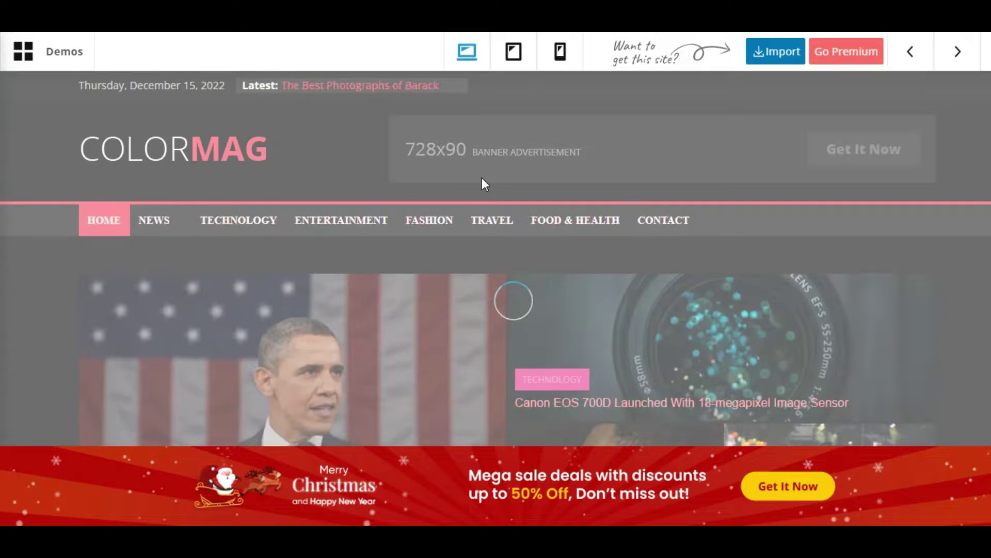
{"action": "scroll", "coordinate": [483, 184], "scroll_direction": "down", "scroll_amount": 12}
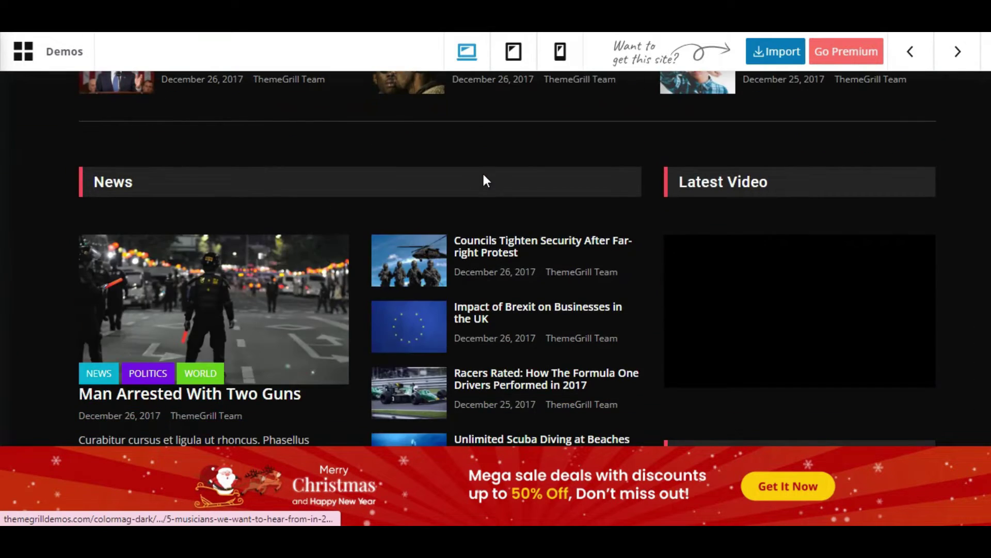
{"action": "scroll", "coordinate": [484, 181], "scroll_direction": "down", "scroll_amount": 10}
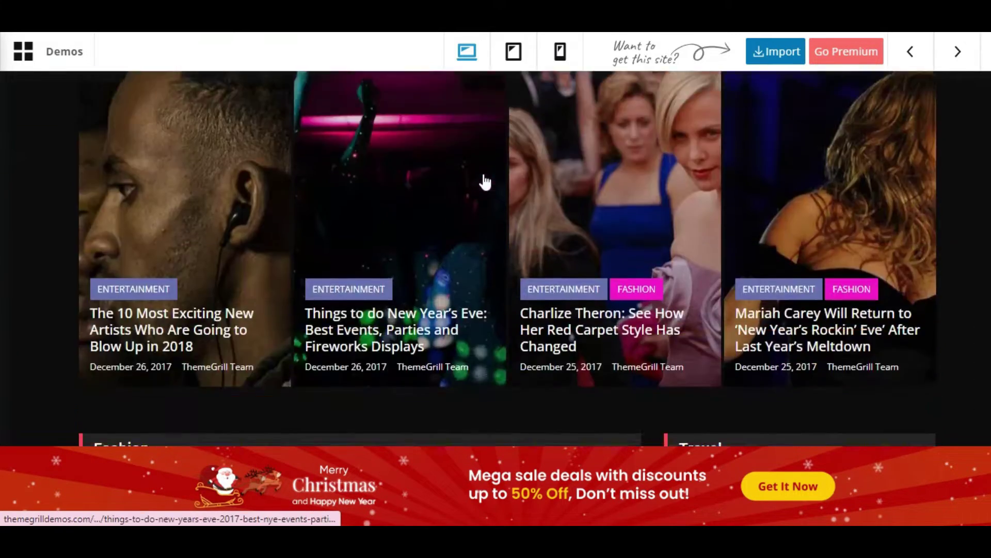
{"action": "scroll", "coordinate": [484, 180], "scroll_direction": "down", "scroll_amount": 5}
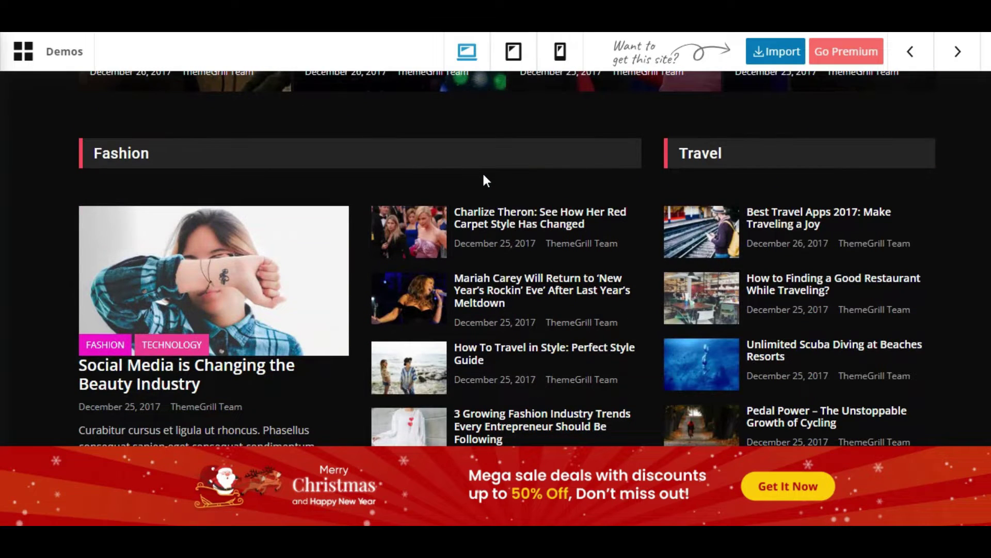
{"action": "scroll", "coordinate": [484, 178], "scroll_direction": "down", "scroll_amount": 4}
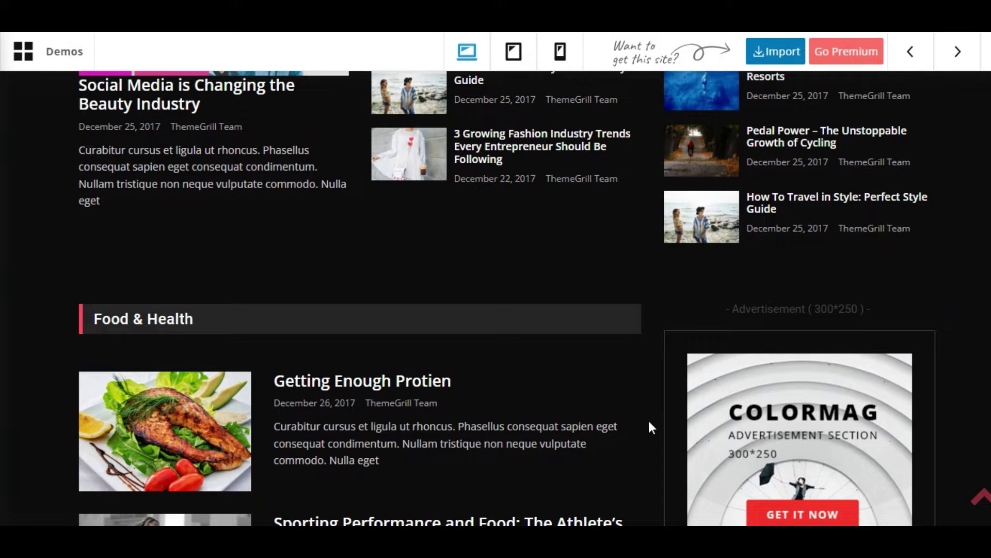
{"action": "scroll", "coordinate": [648, 419], "scroll_direction": "down", "scroll_amount": 14}
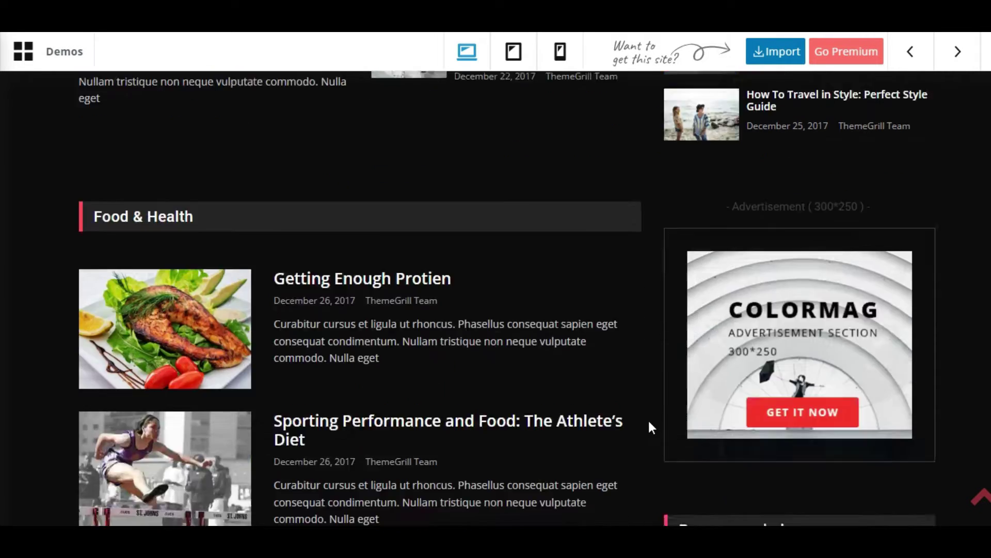
{"action": "scroll", "coordinate": [649, 419], "scroll_direction": "up", "scroll_amount": 15}
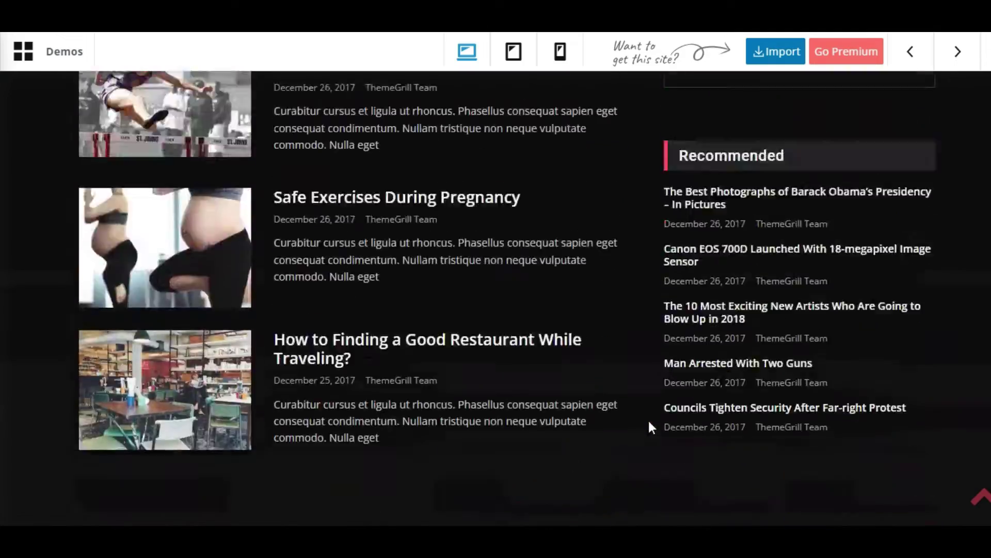
{"action": "scroll", "coordinate": [648, 418], "scroll_direction": "up", "scroll_amount": 10}
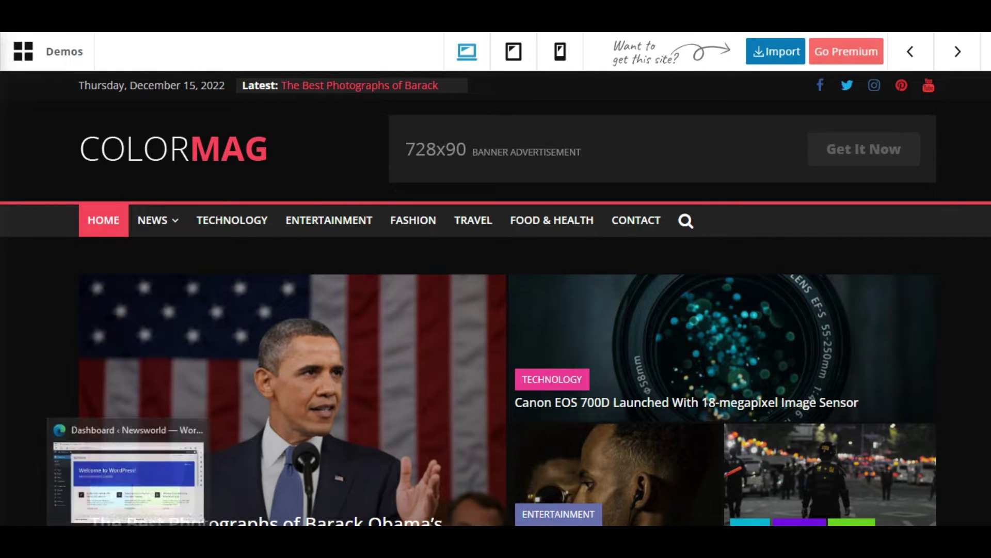
- Switch to the Newsworld WordPress dashboard and search the themes available to add for ColorMag
{"action": "left_click", "coordinate": [127, 467]}
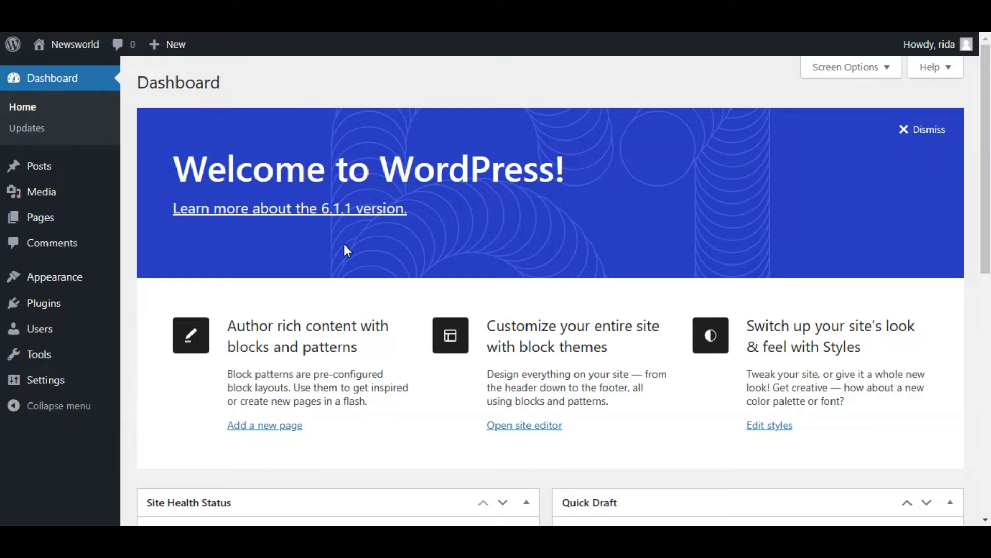
{"action": "mouse_move", "coordinate": [29, 283]}
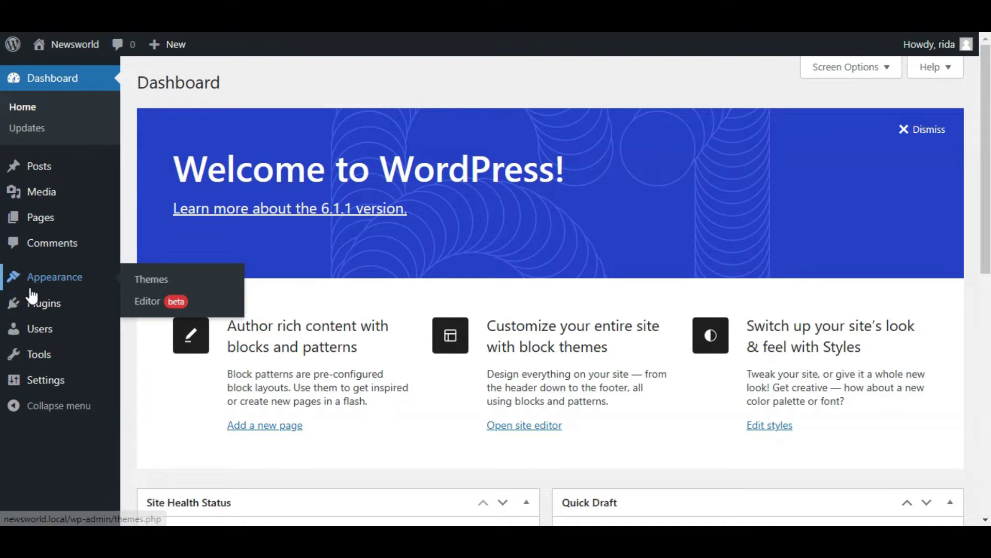
{"action": "left_click", "coordinate": [162, 289]}
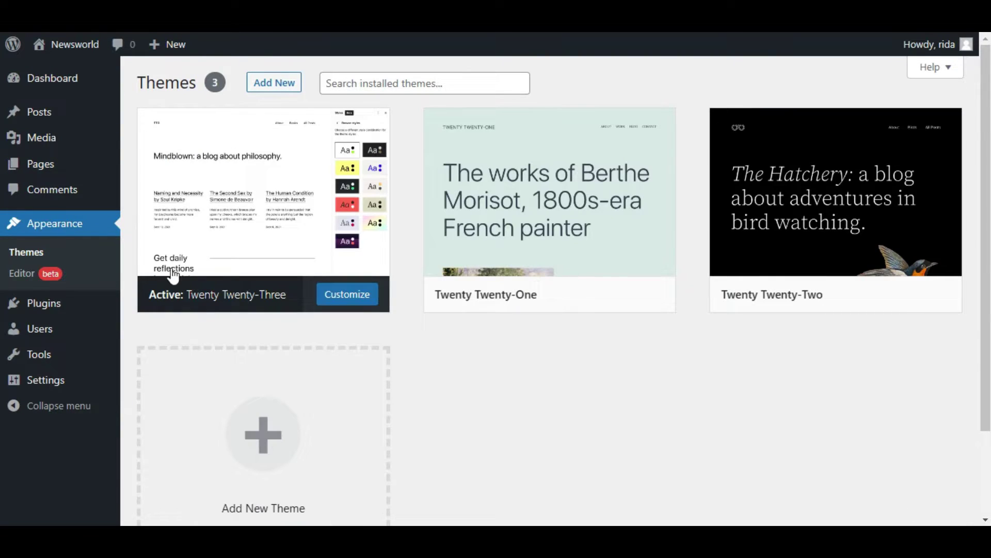
{"action": "left_click", "coordinate": [282, 83]}
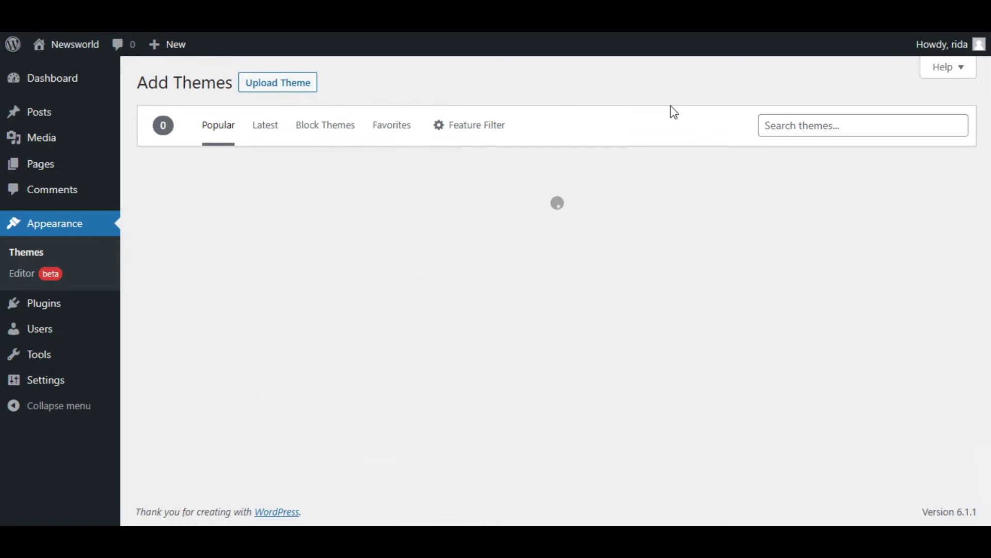
{"action": "left_click", "coordinate": [844, 128]}
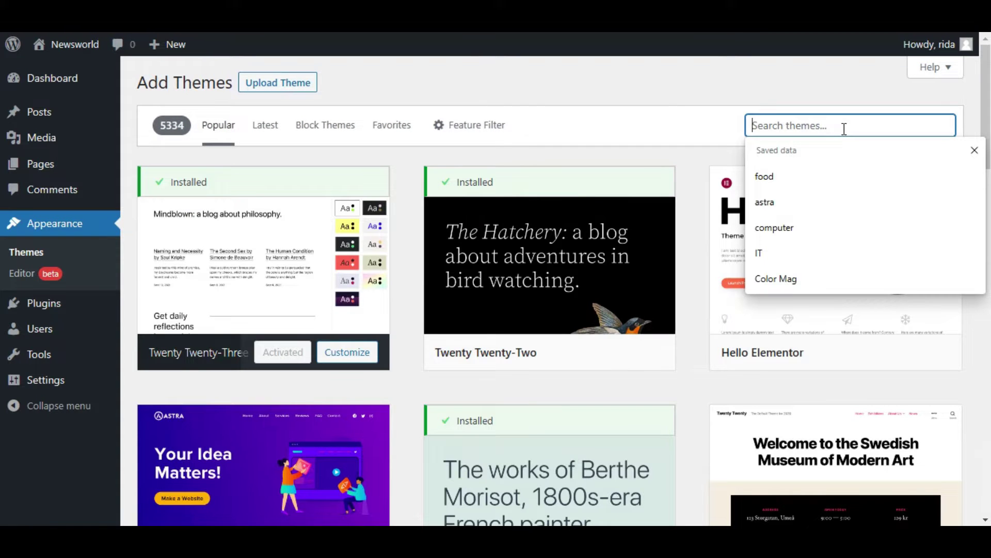
{"action": "left_click", "coordinate": [838, 285]}
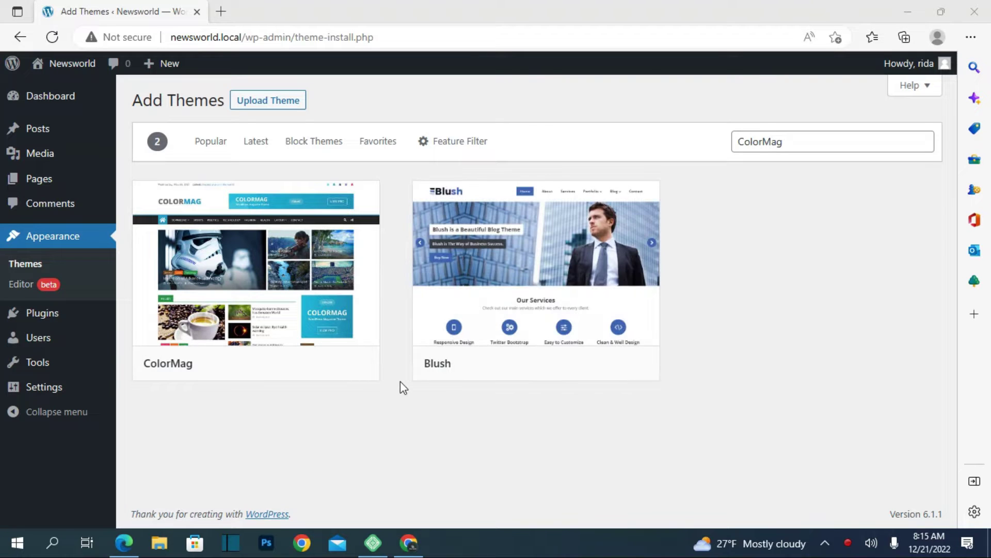
- Install and activate the ColorMag theme together with its ThemeGrill demo importer plugin
{"action": "mouse_move", "coordinate": [367, 263]}
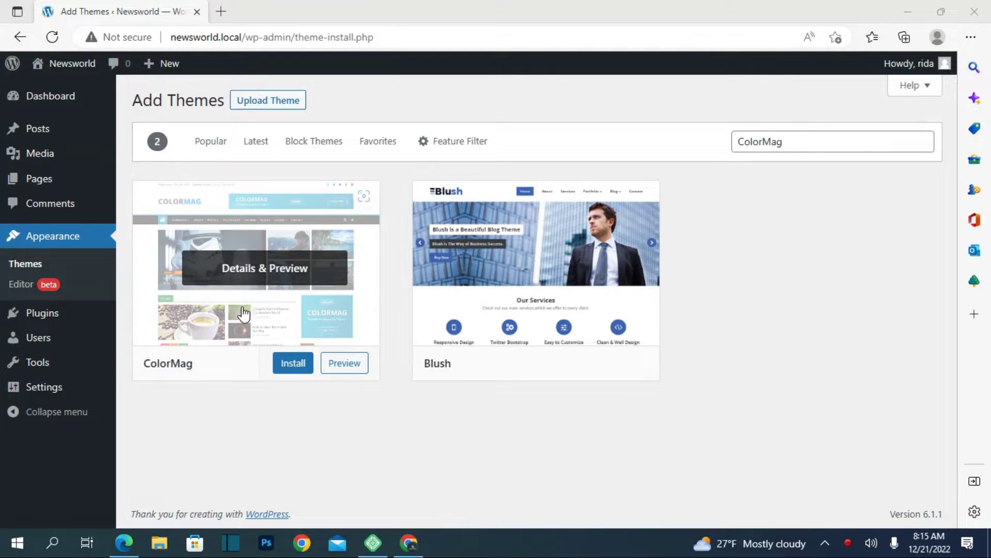
{"action": "left_click", "coordinate": [312, 374]}
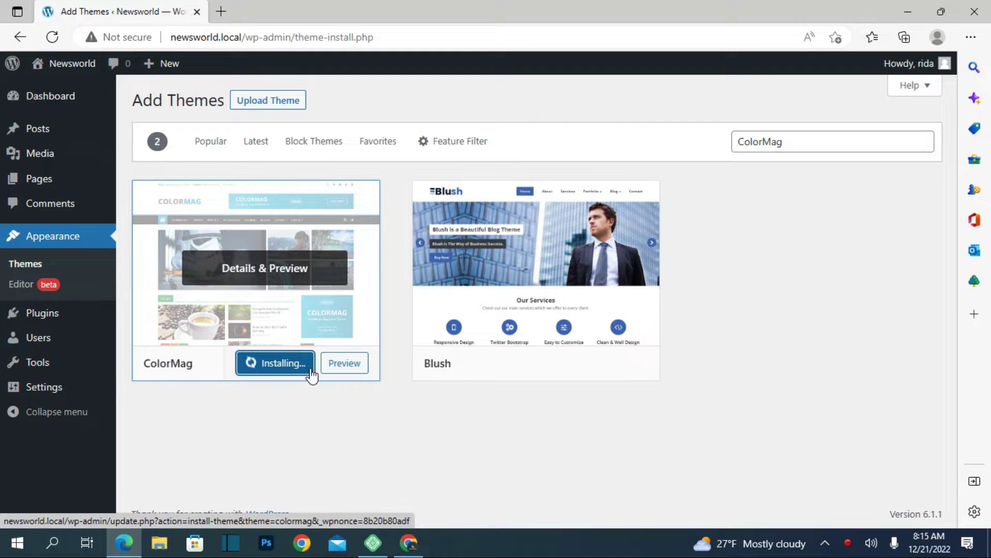
{"action": "left_click", "coordinate": [285, 371]}
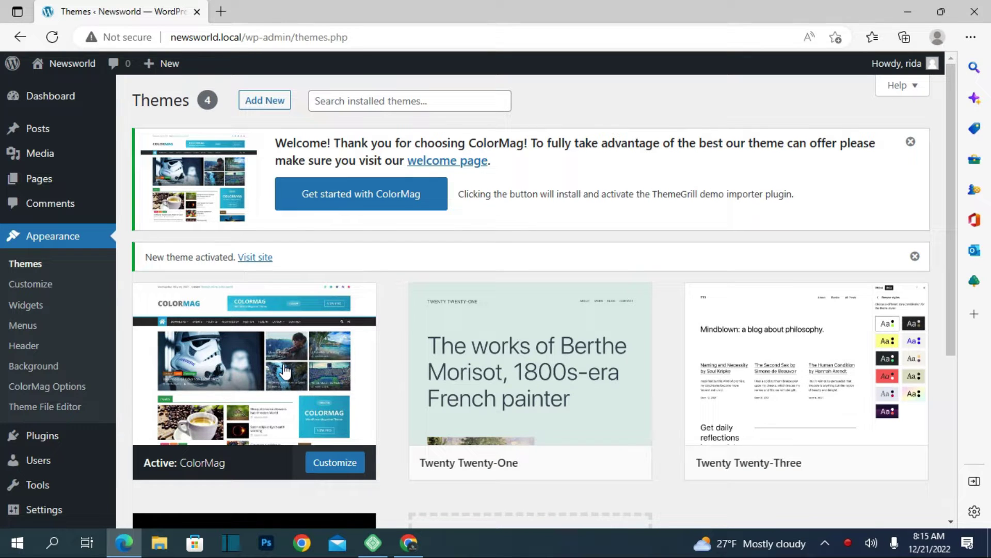
{"action": "left_click", "coordinate": [317, 197]}
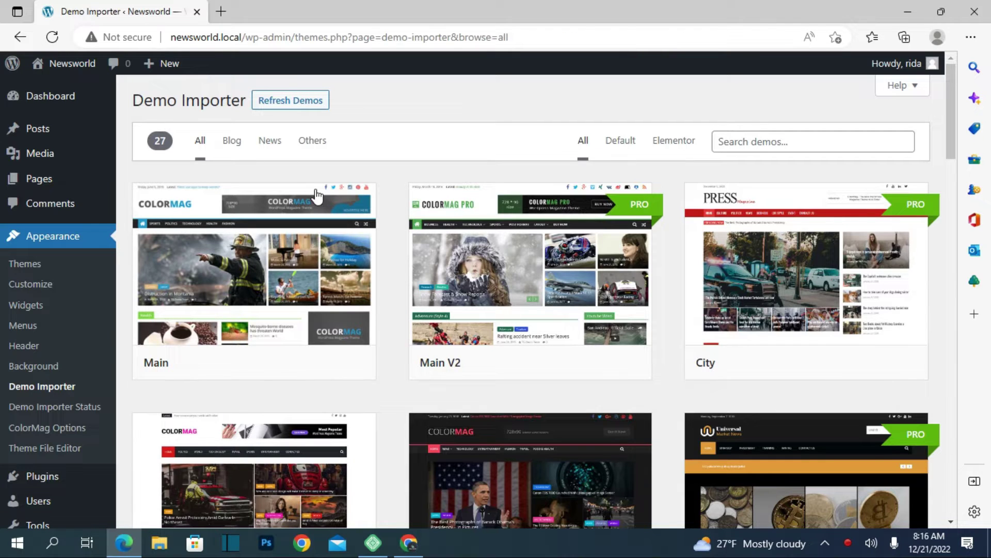
- Open the preview of the General News demo in the demo importer and look through its page layout
{"action": "scroll", "coordinate": [317, 197], "scroll_direction": "down", "scroll_amount": 4}
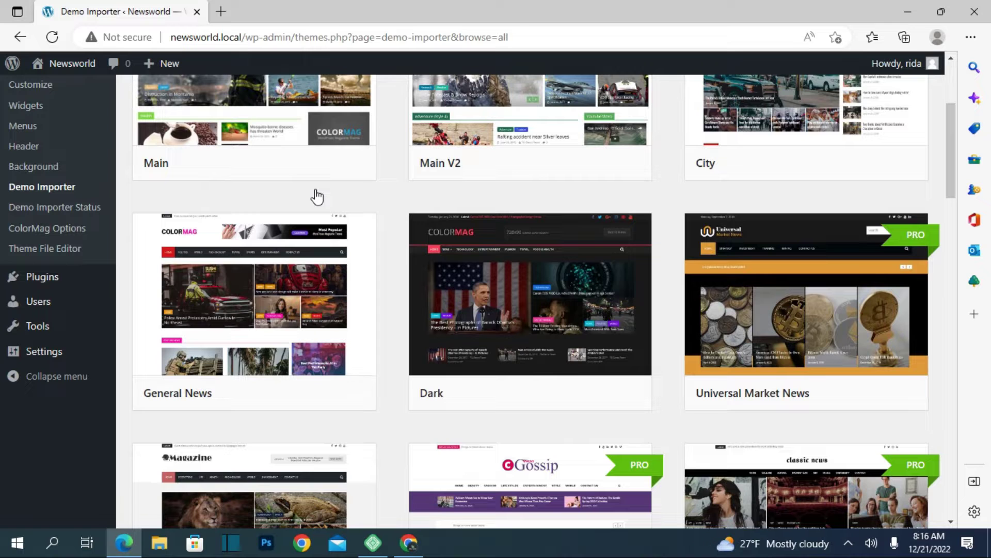
{"action": "scroll", "coordinate": [515, 290], "scroll_direction": "down", "scroll_amount": 6}
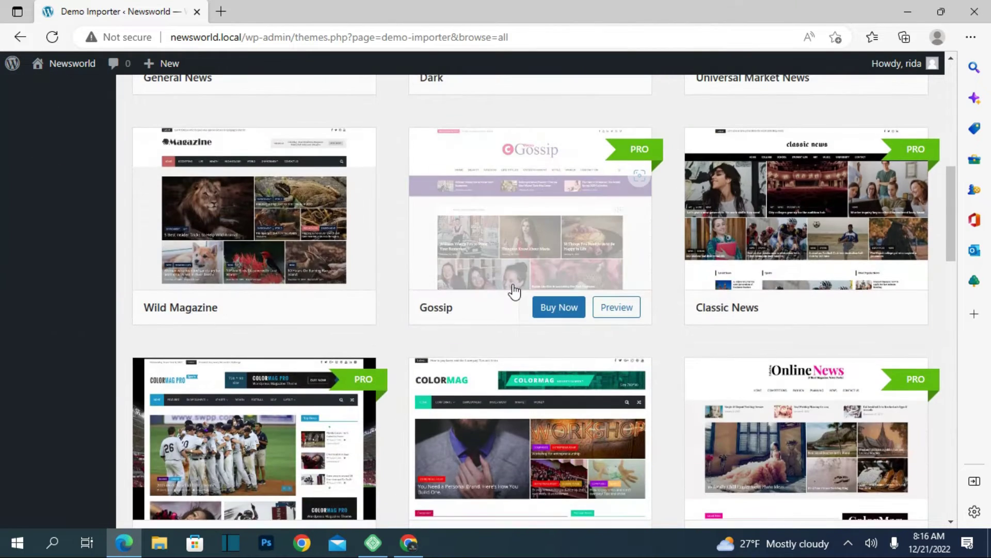
{"action": "scroll", "coordinate": [465, 219], "scroll_direction": "up", "scroll_amount": 5}
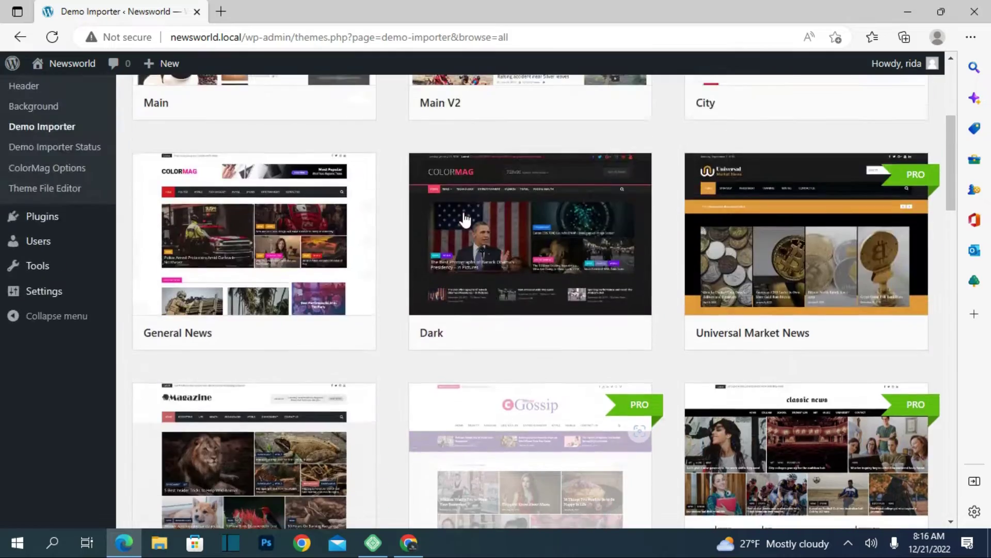
{"action": "mouse_move", "coordinate": [437, 268]}
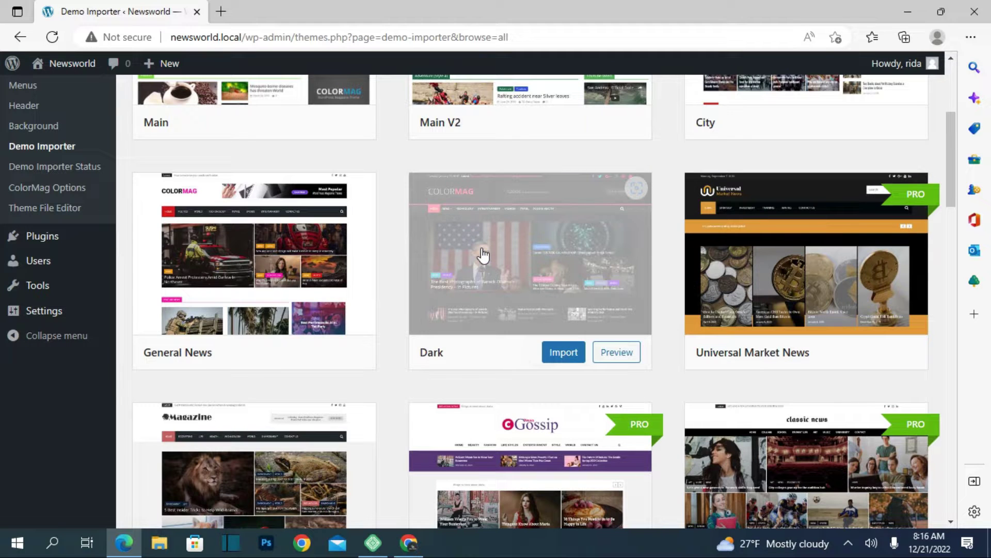
{"action": "mouse_move", "coordinate": [258, 331]}
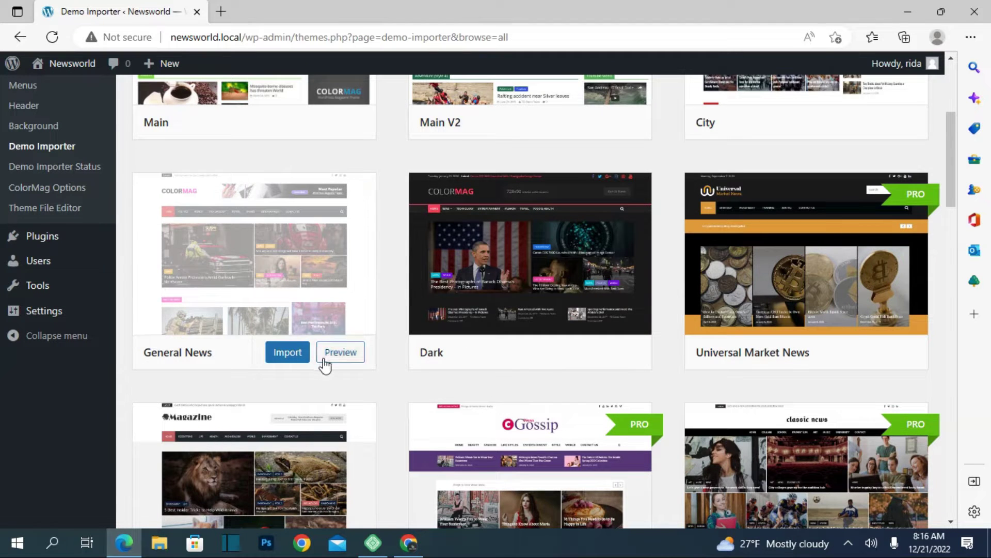
{"action": "left_click", "coordinate": [325, 361]}
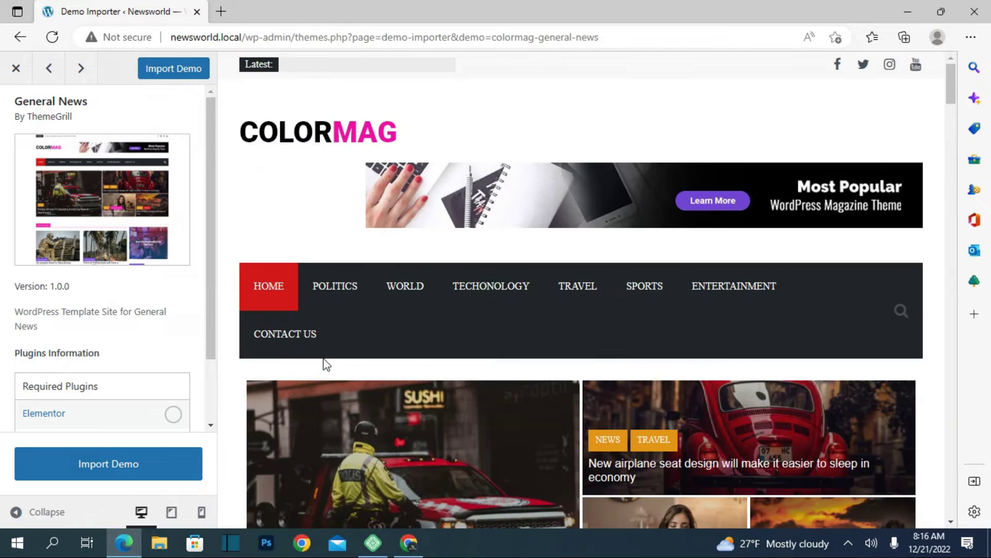
{"action": "scroll", "coordinate": [324, 361], "scroll_direction": "down", "scroll_amount": 15}
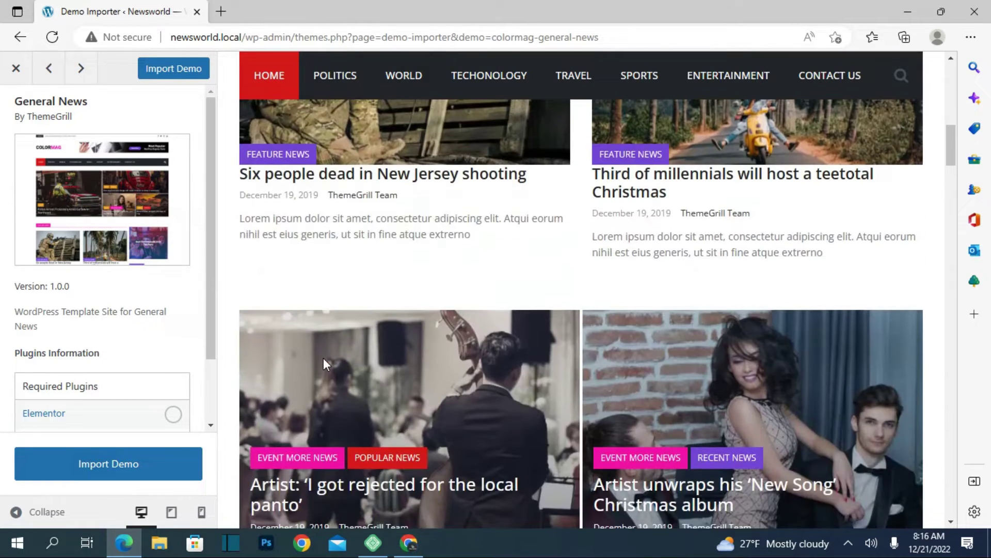
{"action": "scroll", "coordinate": [323, 359], "scroll_direction": "down", "scroll_amount": 10}
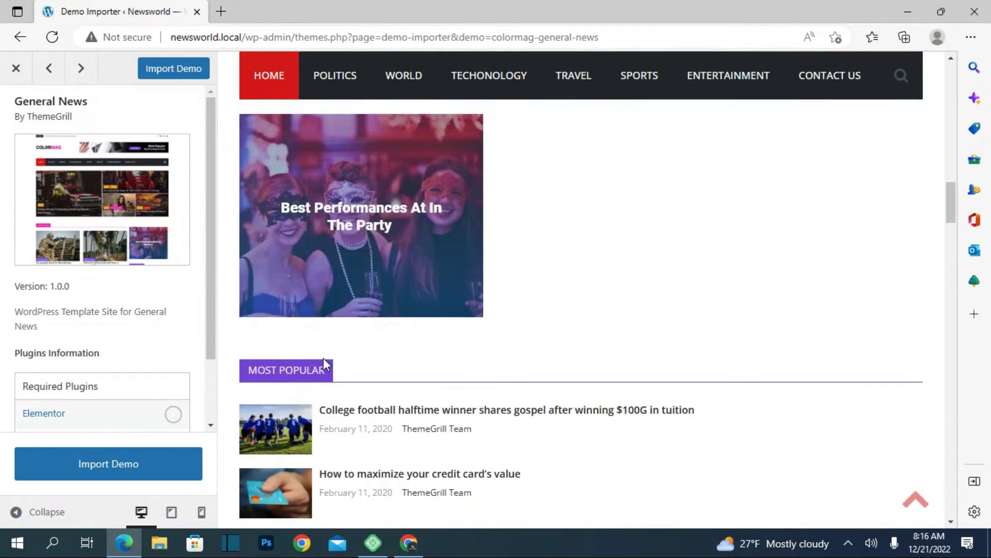
- Look through the remaining homepage sections of the General News demo and close its preview
{"action": "scroll", "coordinate": [324, 356], "scroll_direction": "down", "scroll_amount": 5}
{"action": "scroll", "coordinate": [323, 357], "scroll_direction": "up", "scroll_amount": 20}
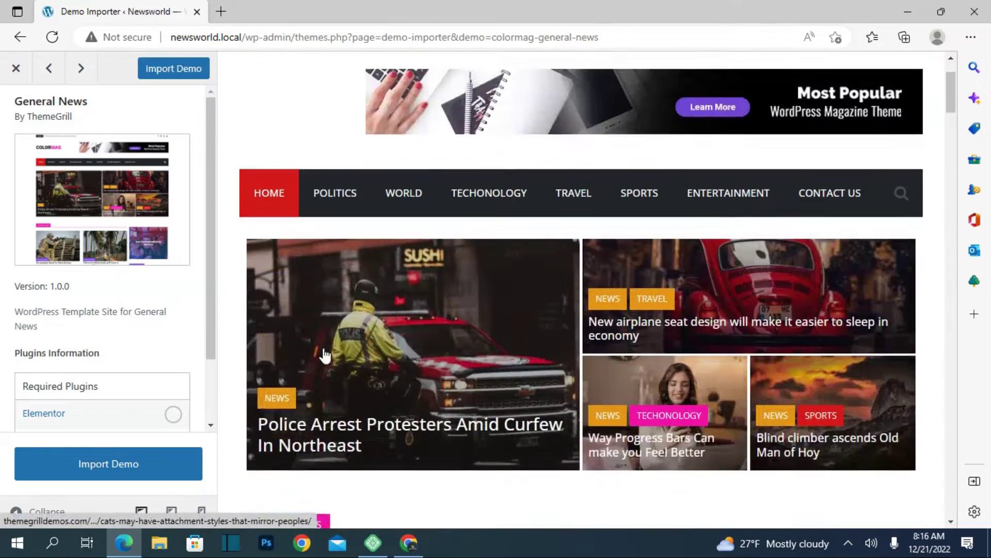
{"action": "scroll", "coordinate": [323, 351], "scroll_direction": "down", "scroll_amount": 5}
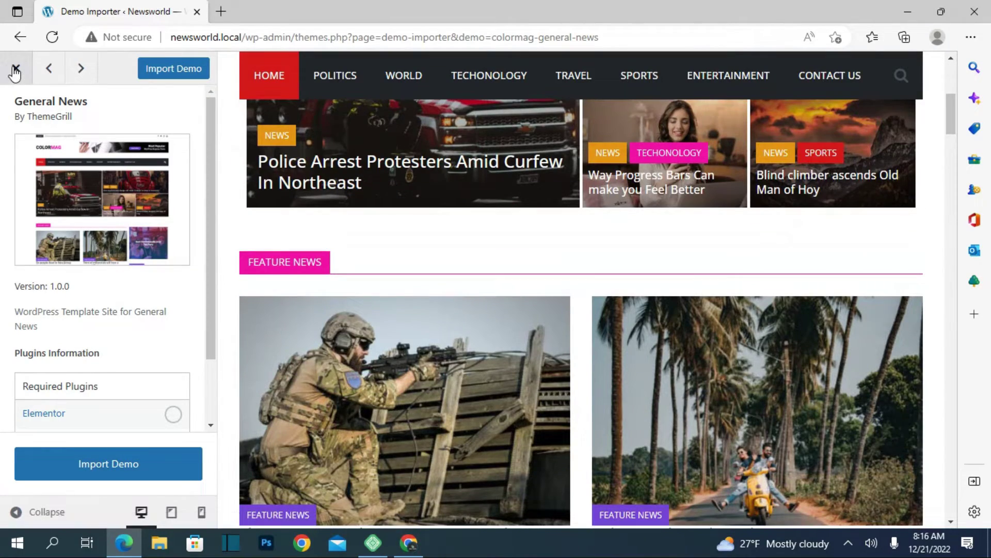
{"action": "scroll", "coordinate": [533, 388], "scroll_direction": "down", "scroll_amount": 7}
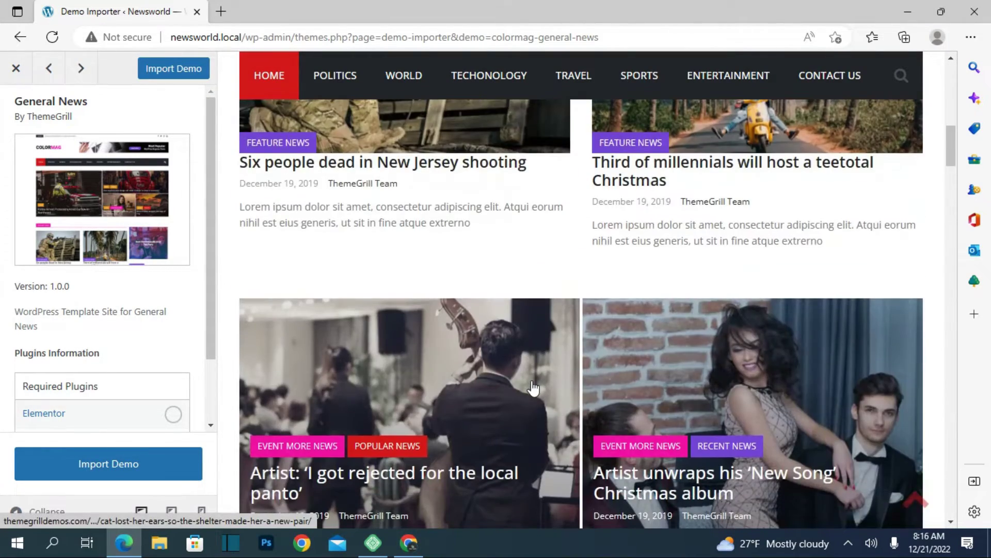
{"action": "left_click", "coordinate": [17, 69]}
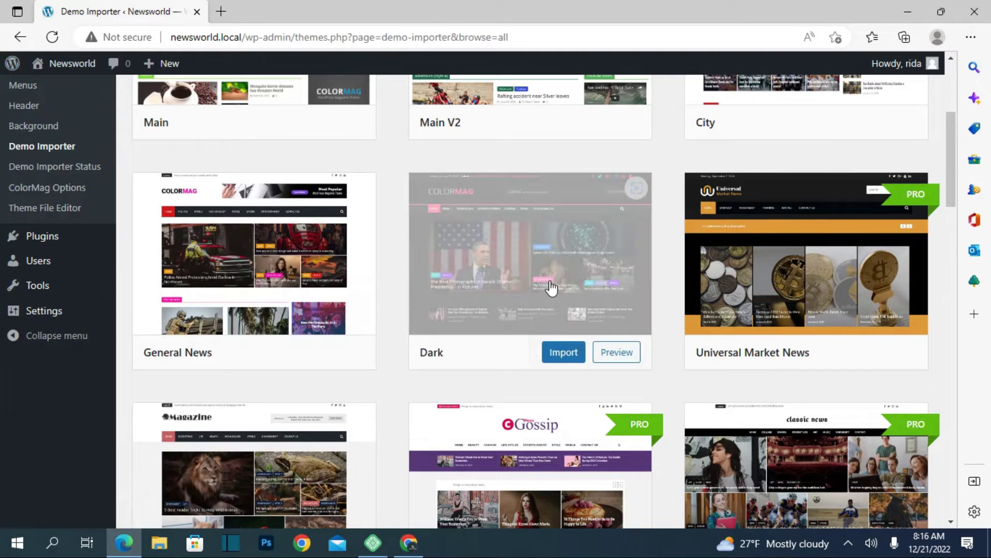
- Open the Dark demo in the demo importer, import it into the site and confirm the import notice
{"action": "left_click", "coordinate": [551, 286]}
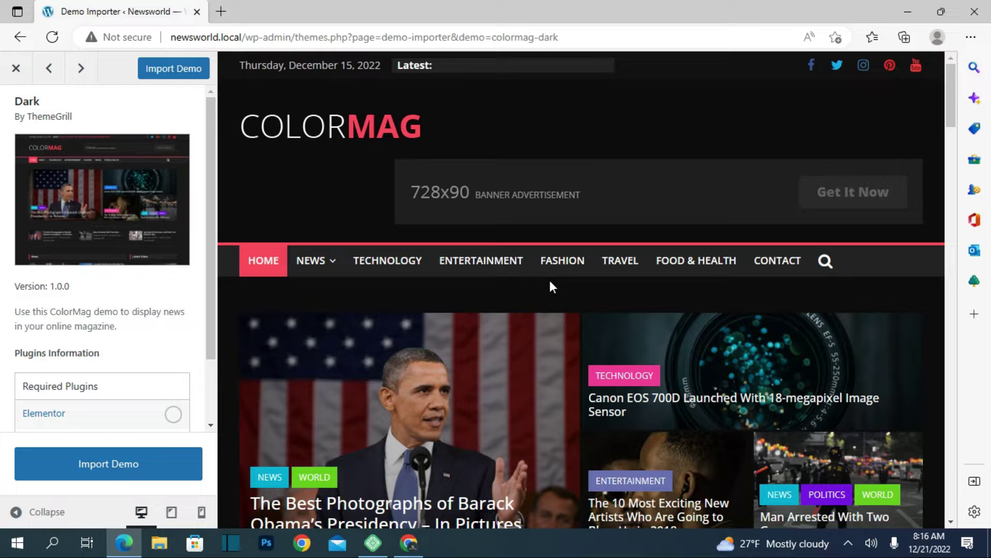
{"action": "left_click", "coordinate": [175, 76]}
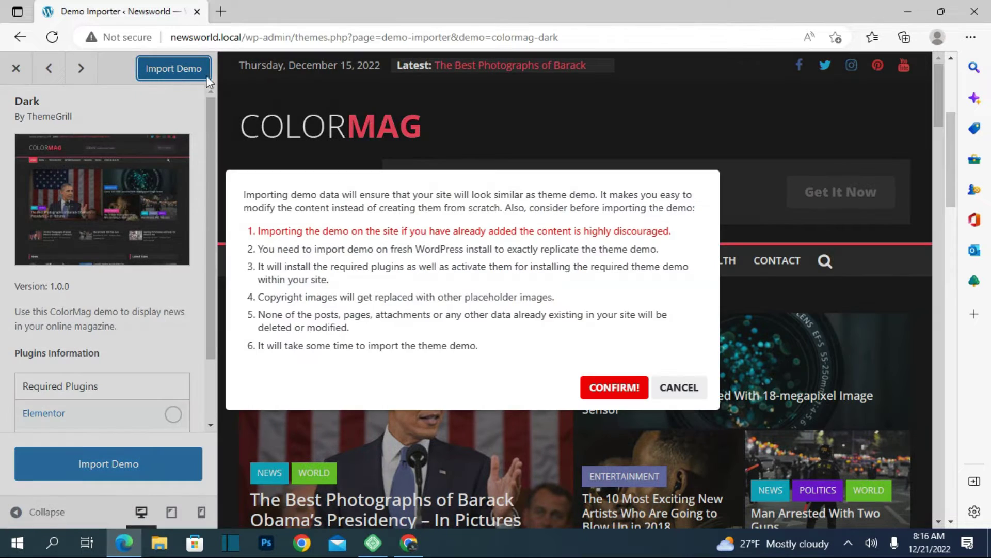
{"action": "left_click", "coordinate": [610, 388]}
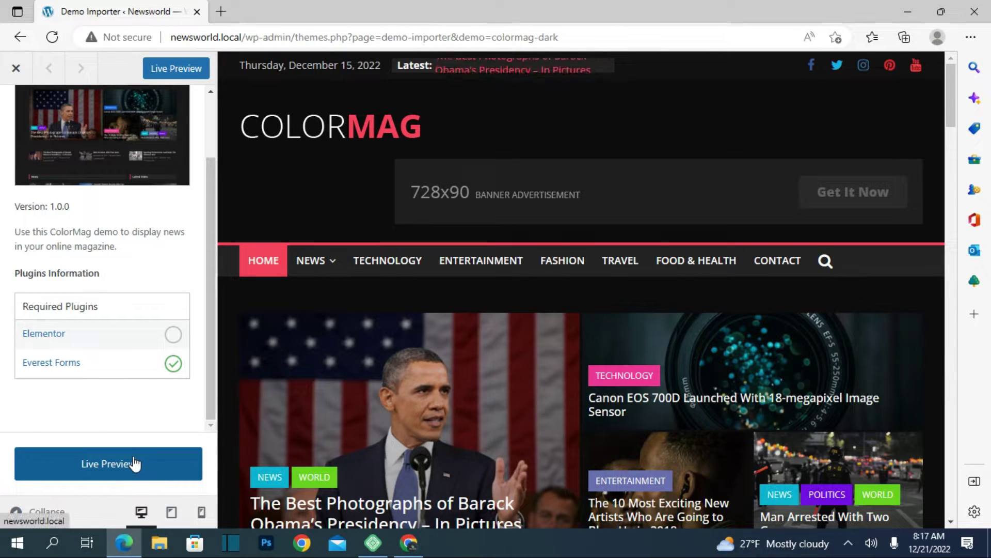
- Check how the Dark demo's page looks in the tablet and mobile previews
{"action": "left_click", "coordinate": [172, 514]}
{"action": "scroll", "coordinate": [530, 361], "scroll_direction": "down", "scroll_amount": 10}
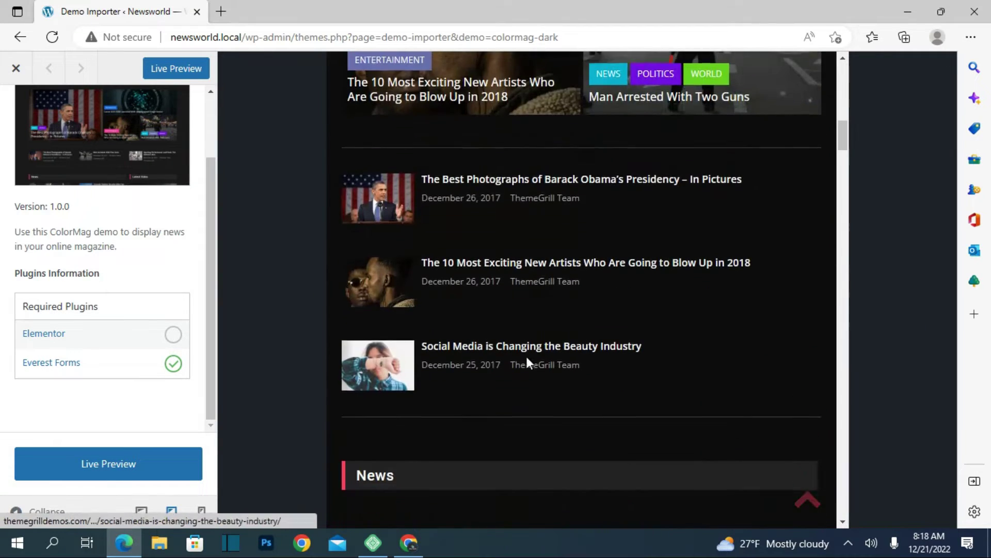
{"action": "left_click", "coordinate": [203, 512]}
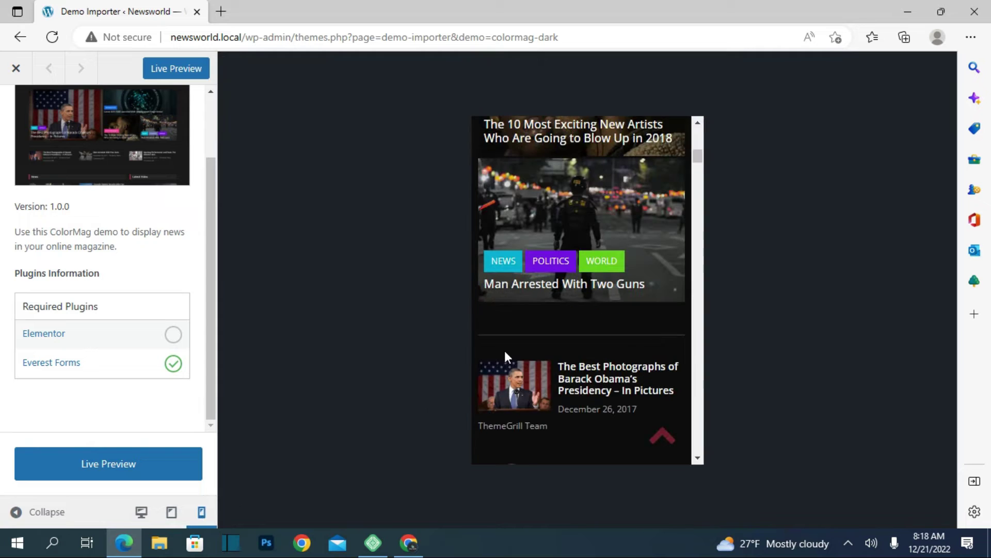
{"action": "scroll", "coordinate": [534, 334], "scroll_direction": "down", "scroll_amount": 5}
{"action": "scroll", "coordinate": [535, 335], "scroll_direction": "up", "scroll_amount": 8}
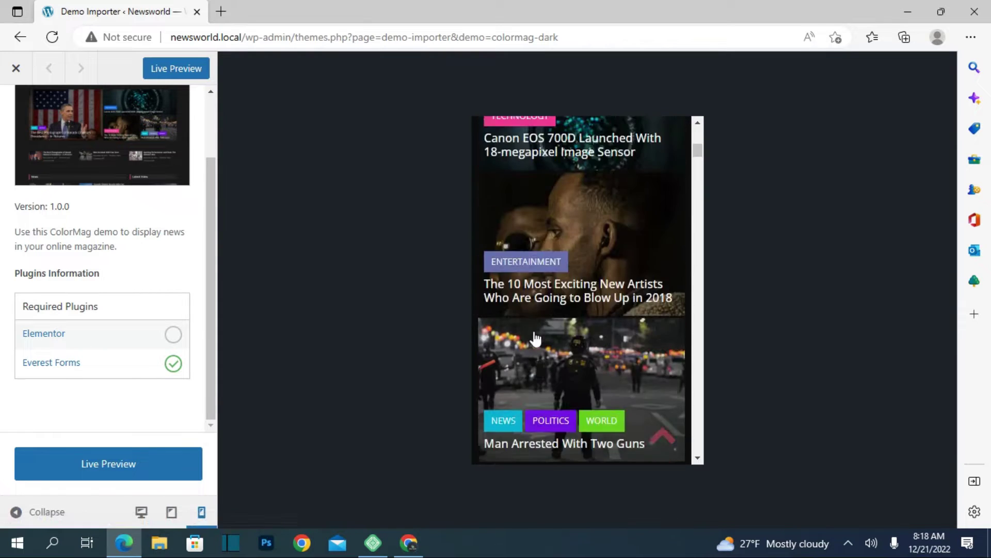
- Open the imported site's live preview and examine its homepage sections from the header down through the news category blocks
{"action": "left_click", "coordinate": [176, 68]}
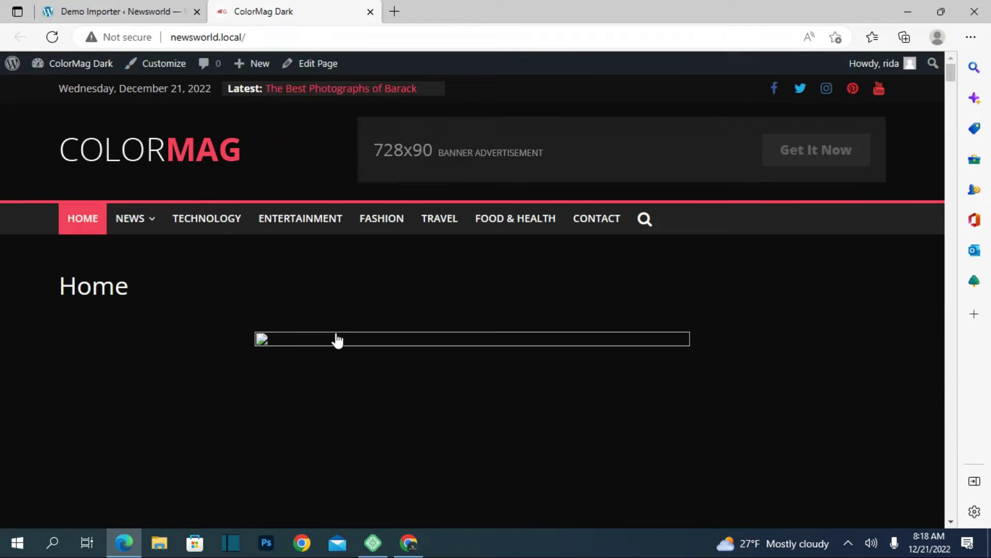
{"action": "scroll", "coordinate": [336, 341], "scroll_direction": "down", "scroll_amount": 10}
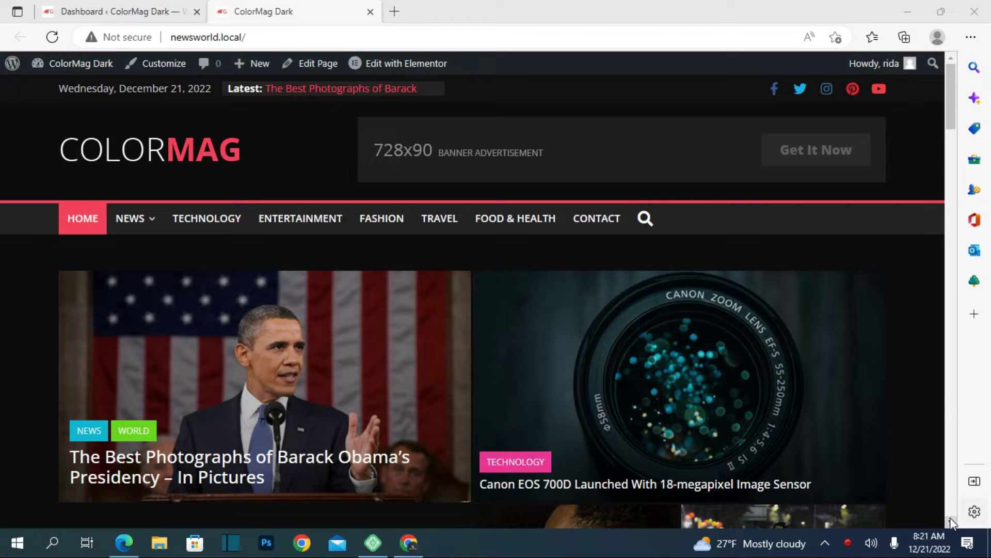
{"action": "scroll", "coordinate": [950, 519], "scroll_direction": "down", "scroll_amount": 3}
{"action": "scroll", "coordinate": [950, 519], "scroll_direction": "down", "scroll_amount": 10}
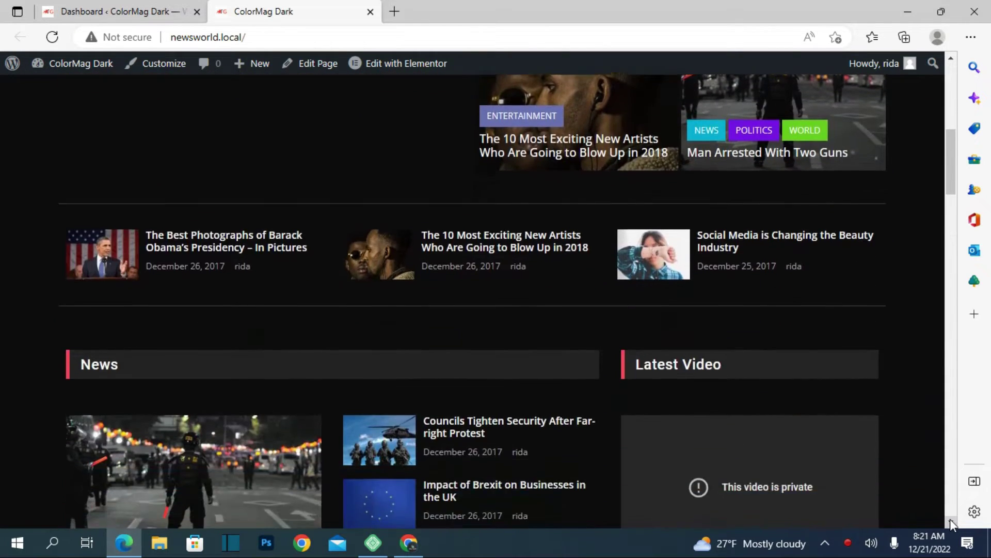
{"action": "scroll", "coordinate": [950, 519], "scroll_direction": "down", "scroll_amount": 12}
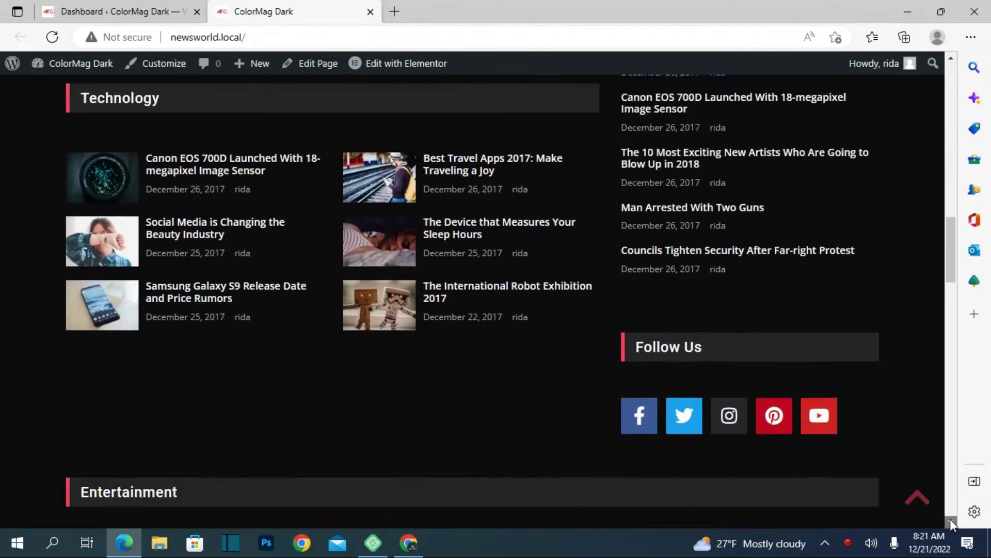
{"action": "scroll", "coordinate": [950, 519], "scroll_direction": "down", "scroll_amount": 12}
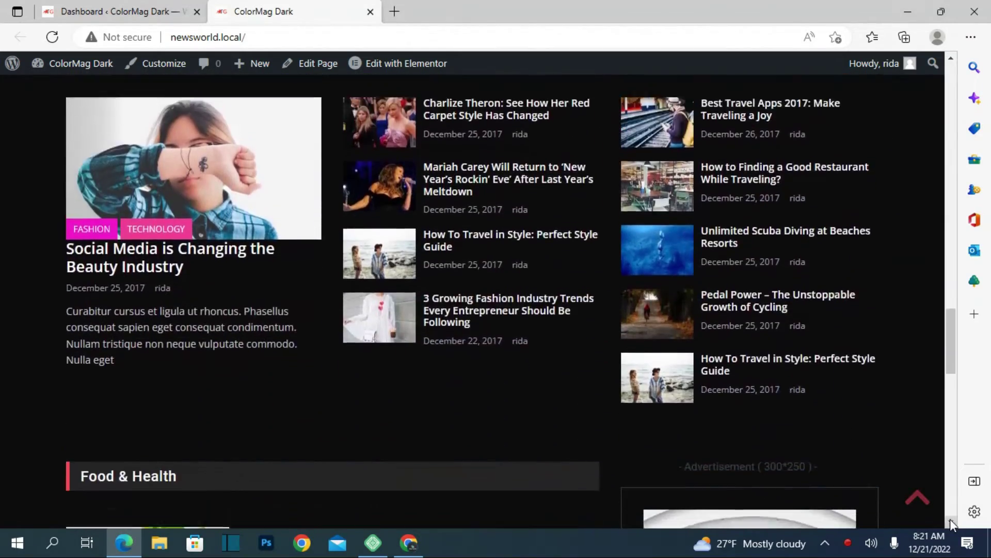
{"action": "scroll", "coordinate": [950, 519], "scroll_direction": "down", "scroll_amount": 2}
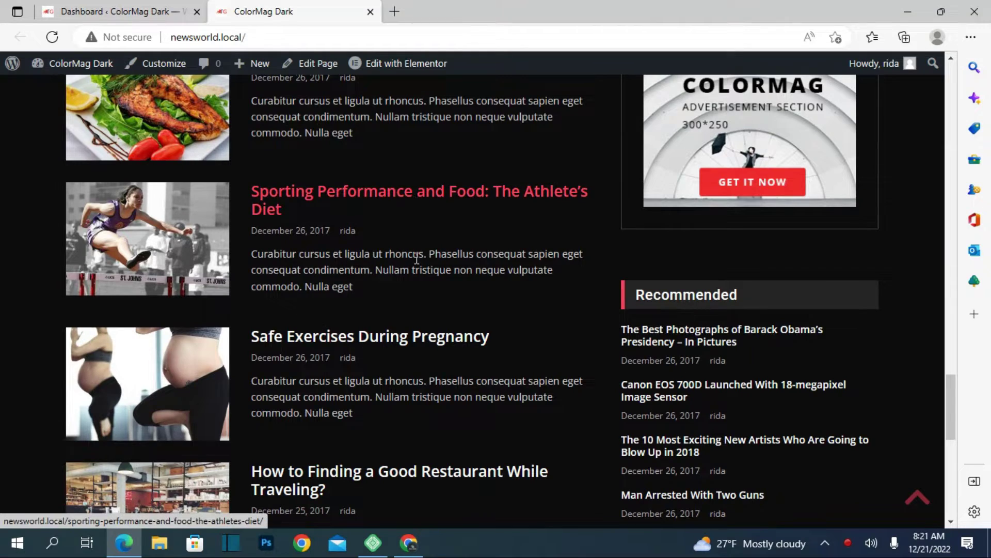
{"action": "scroll", "coordinate": [416, 328], "scroll_direction": "down", "scroll_amount": 14}
{"action": "scroll", "coordinate": [418, 333], "scroll_direction": "up", "scroll_amount": 9}
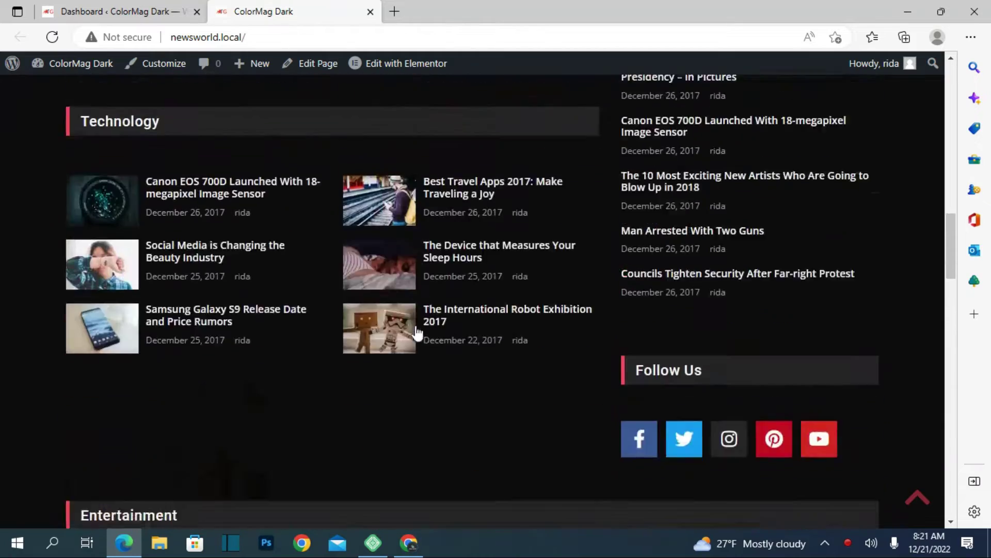
{"action": "scroll", "coordinate": [416, 328], "scroll_direction": "up", "scroll_amount": 15}
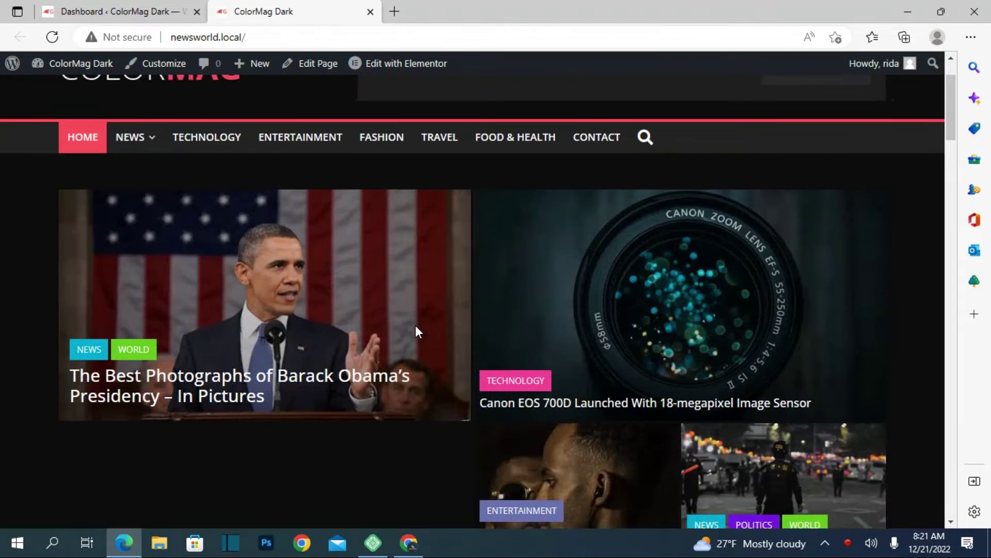
{"action": "scroll", "coordinate": [415, 325], "scroll_direction": "up", "scroll_amount": 1}
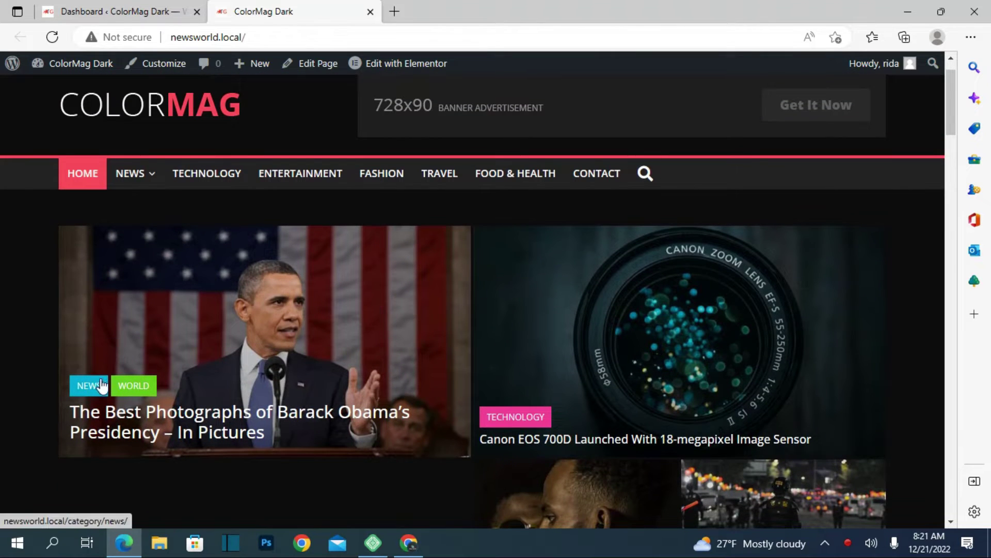
{"action": "scroll", "coordinate": [611, 408], "scroll_direction": "down", "scroll_amount": 5}
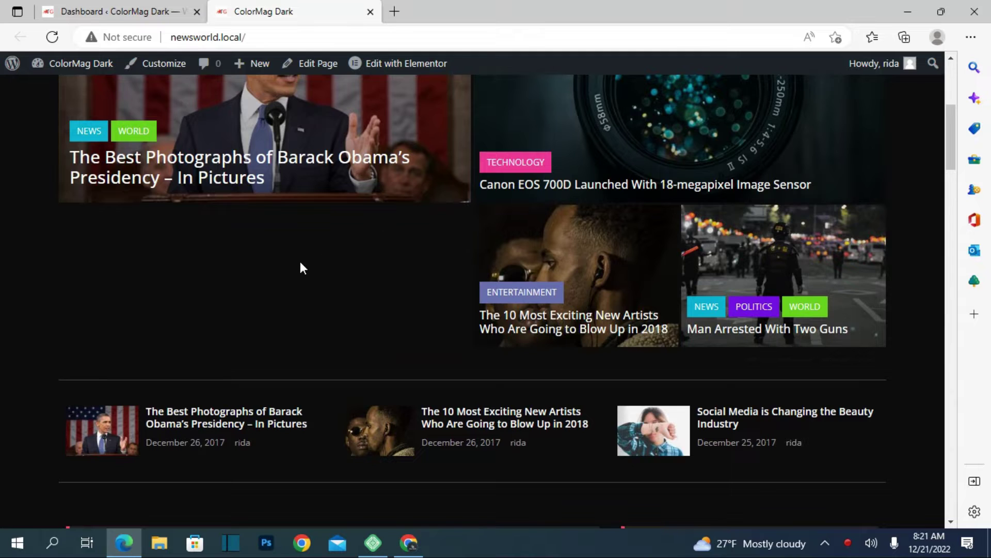
{"action": "scroll", "coordinate": [301, 266], "scroll_direction": "up", "scroll_amount": 6}
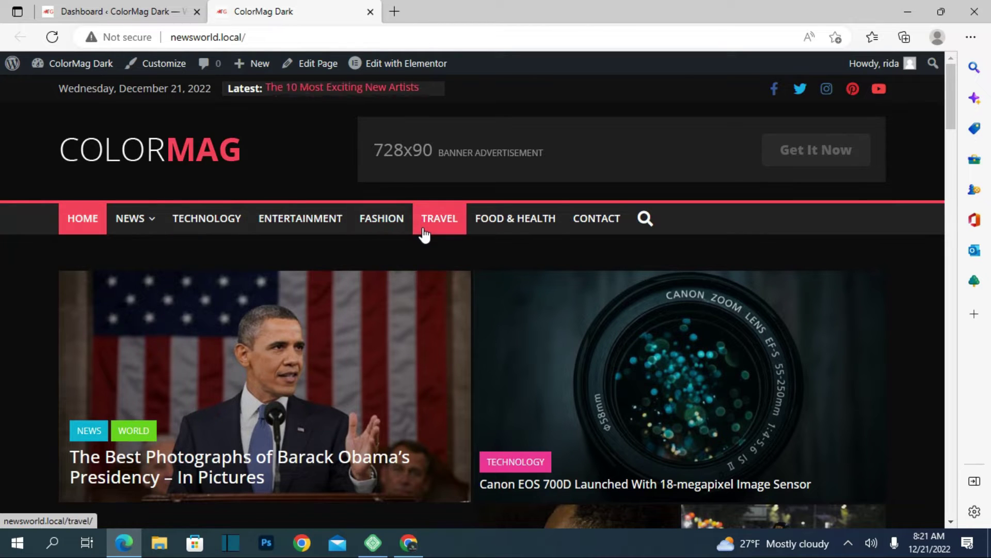
- Open the site's Contact page, look over its contact form, and return to the homepage
{"action": "left_click", "coordinate": [588, 220]}
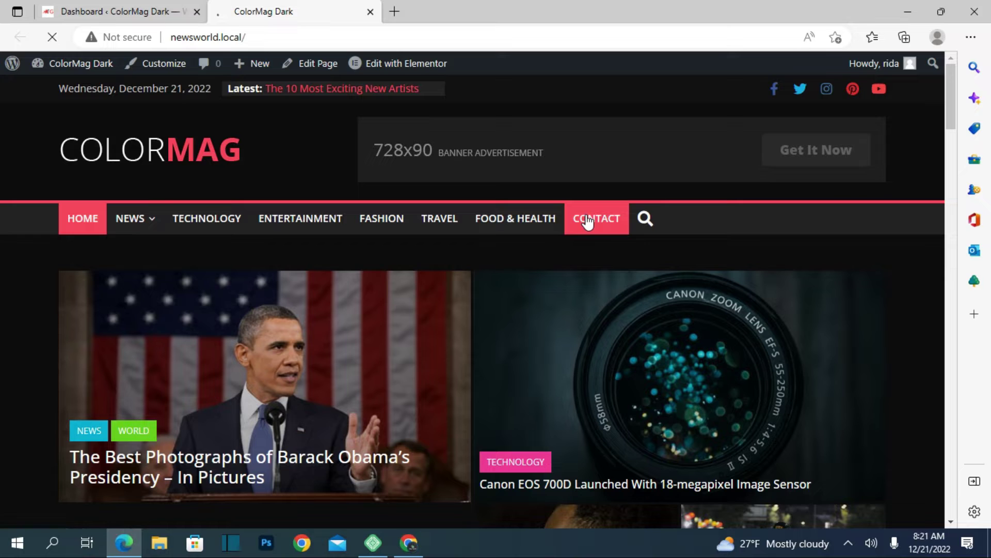
{"action": "scroll", "coordinate": [447, 308], "scroll_direction": "down", "scroll_amount": 5}
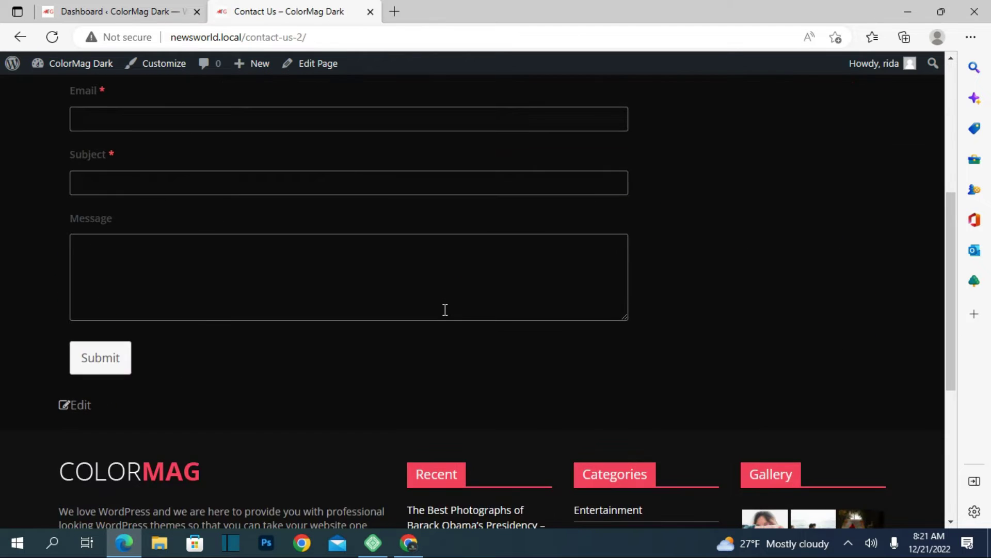
{"action": "scroll", "coordinate": [445, 309], "scroll_direction": "up", "scroll_amount": 5}
{"action": "scroll", "coordinate": [444, 313], "scroll_direction": "down", "scroll_amount": 3}
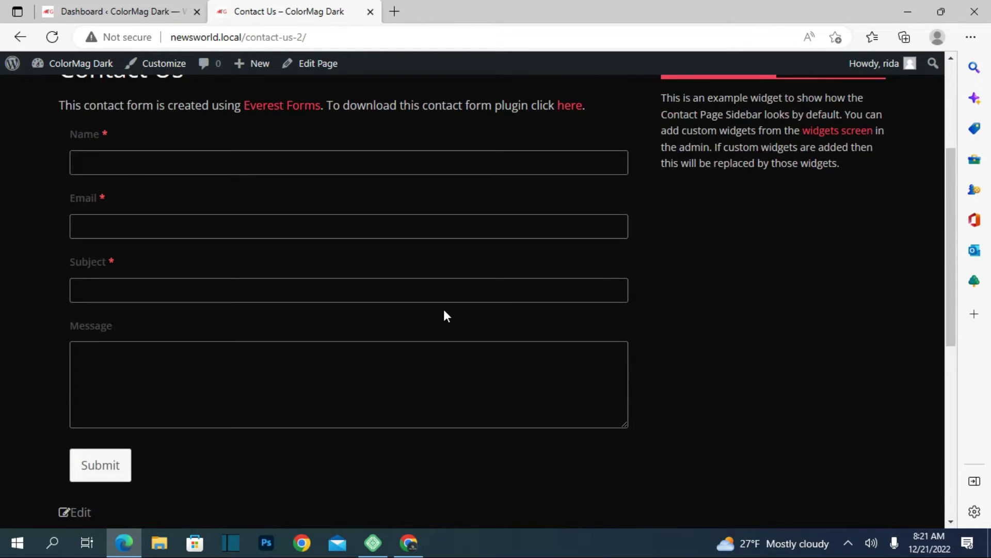
{"action": "scroll", "coordinate": [444, 313], "scroll_direction": "up", "scroll_amount": 4}
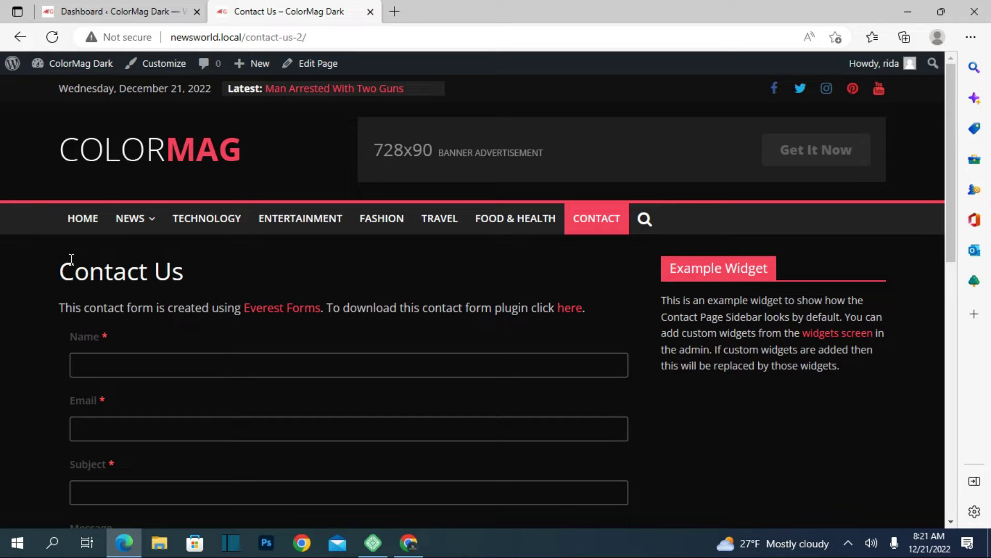
{"action": "left_click", "coordinate": [91, 229]}
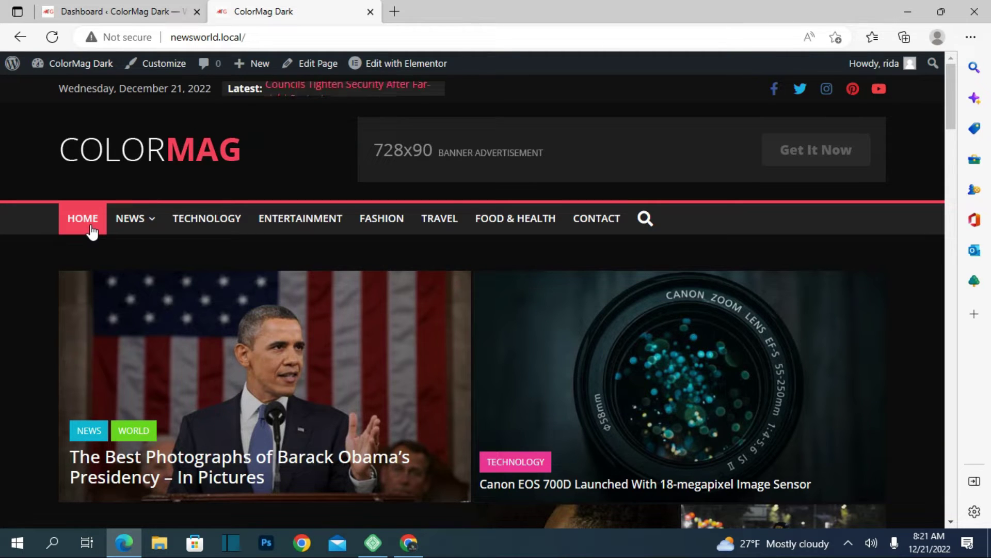
- Open the homepage in the Customizer, look over its sections, and open the header's Top Bar and then Site Identity settings
{"action": "left_click", "coordinate": [150, 63]}
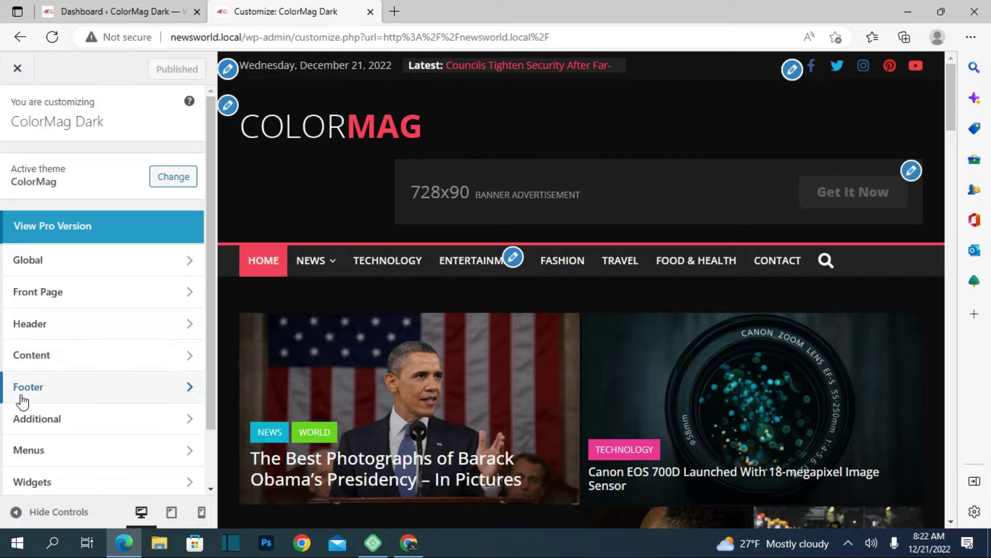
{"action": "scroll", "coordinate": [39, 450], "scroll_direction": "down", "scroll_amount": 2}
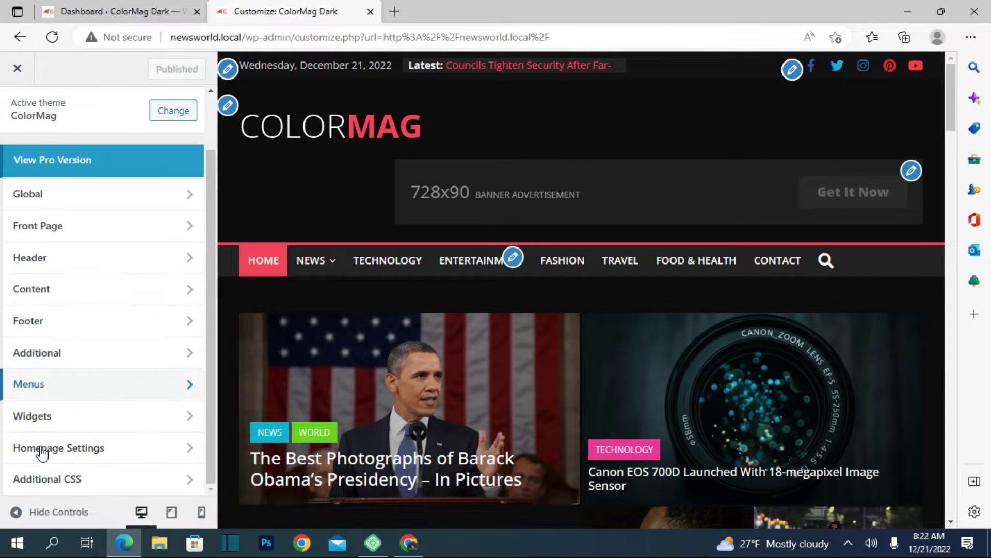
{"action": "scroll", "coordinate": [41, 453], "scroll_direction": "up", "scroll_amount": 2}
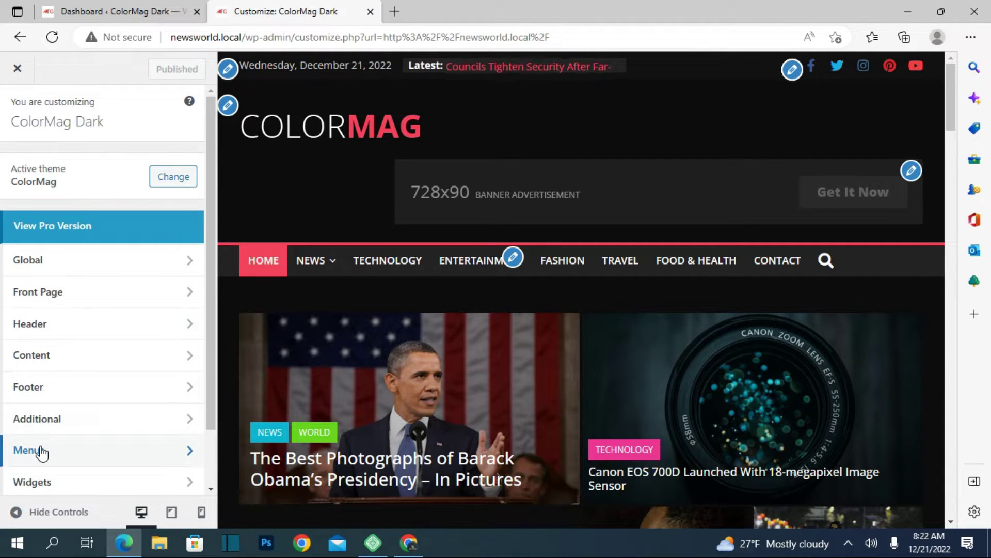
{"action": "left_click", "coordinate": [223, 72]}
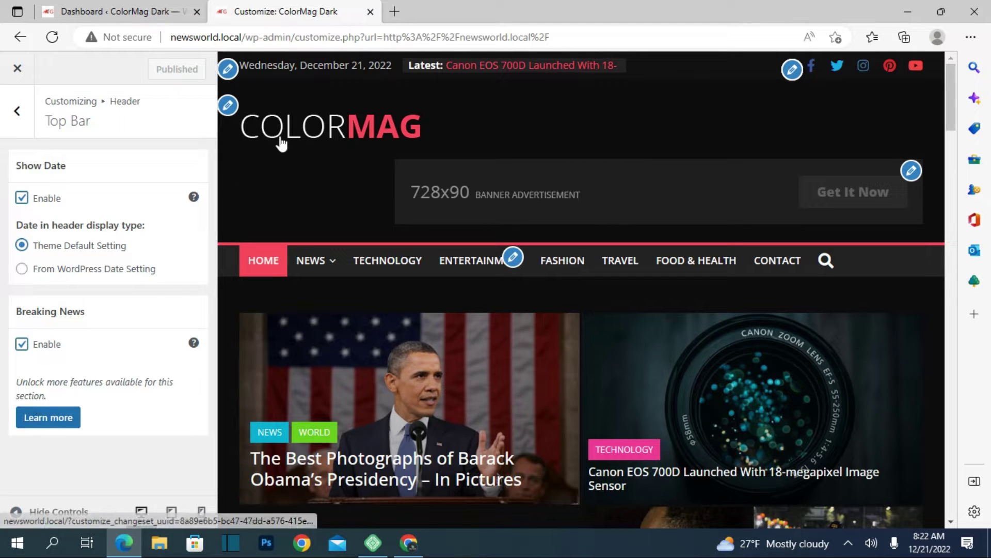
{"action": "left_click", "coordinate": [232, 106]}
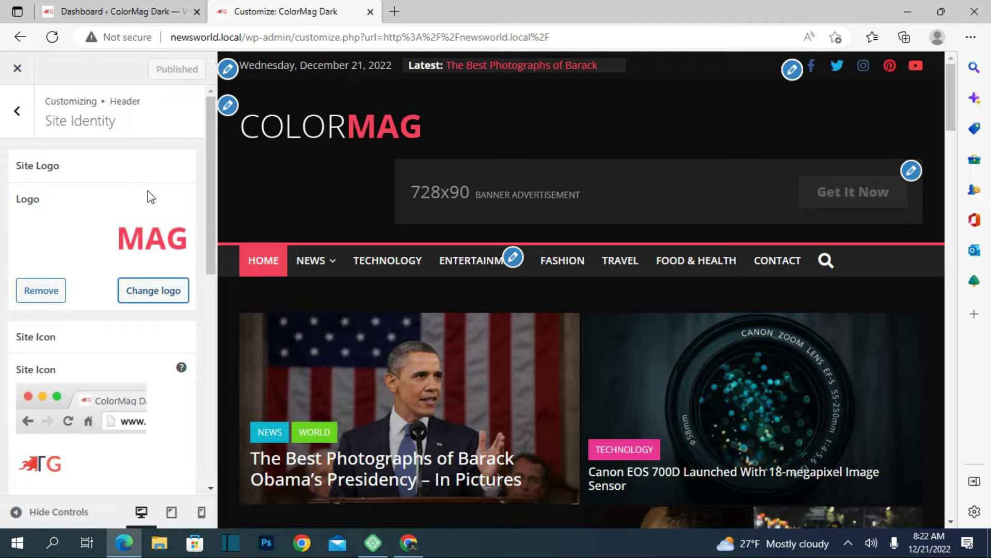
{"action": "left_click", "coordinate": [147, 295]}
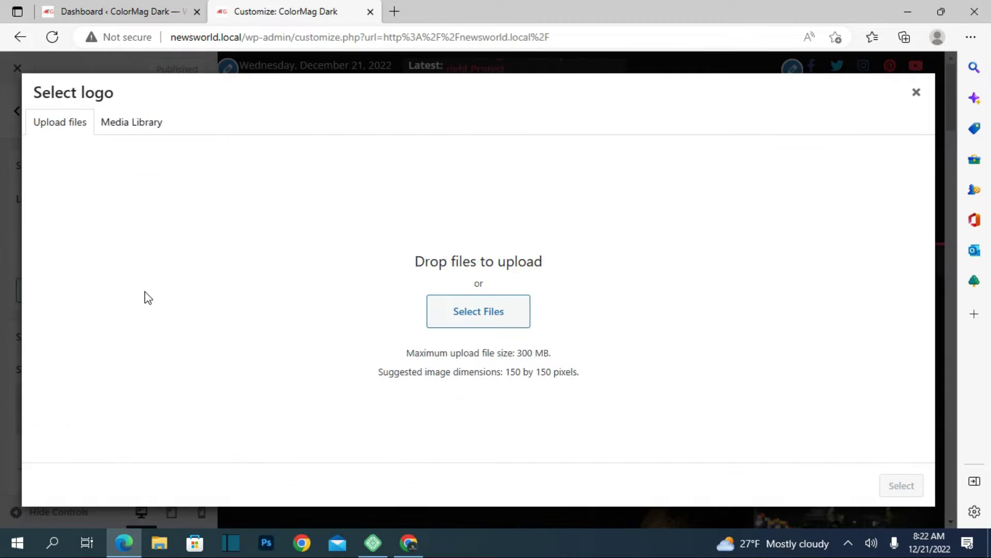
{"action": "left_click", "coordinate": [491, 313]}
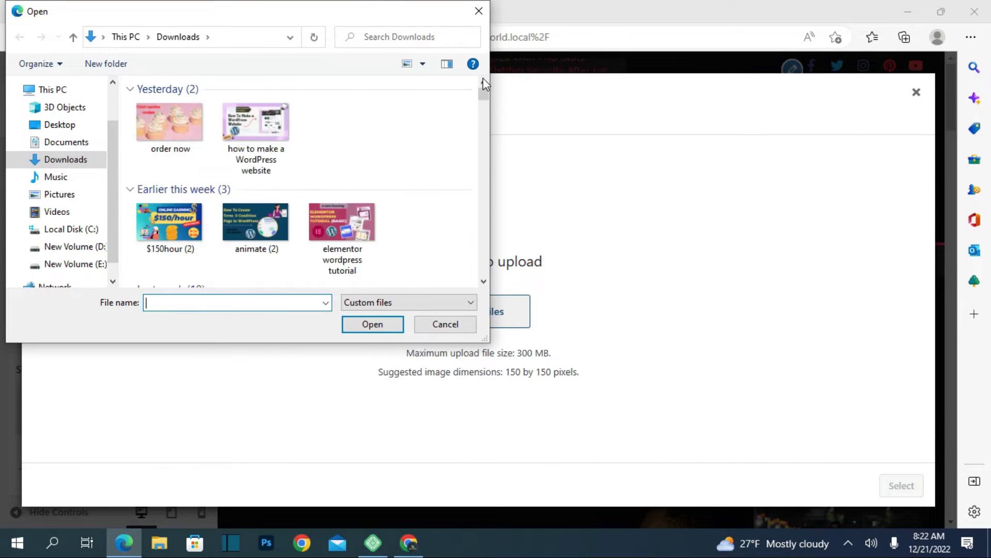
{"action": "left_click", "coordinate": [479, 11]}
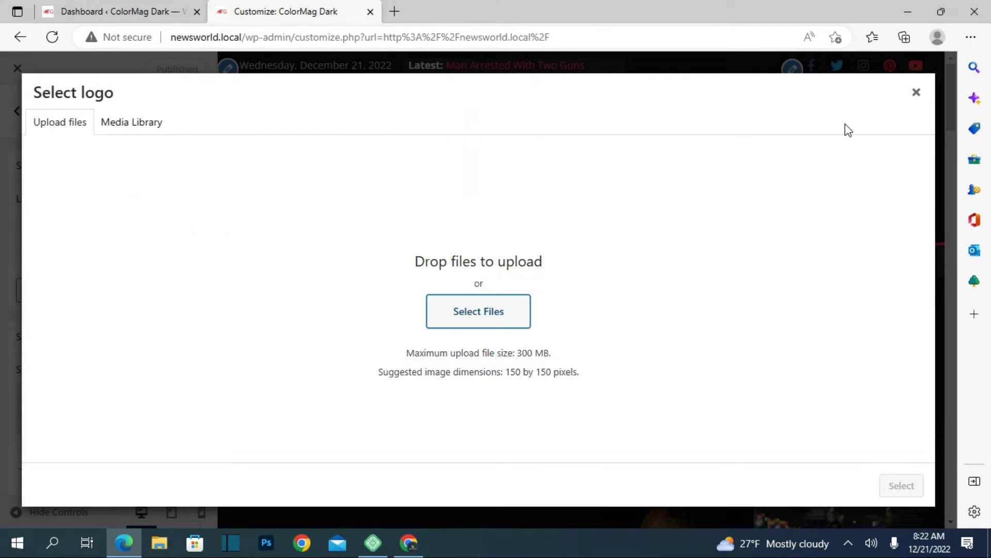
{"action": "left_click", "coordinate": [918, 95]}
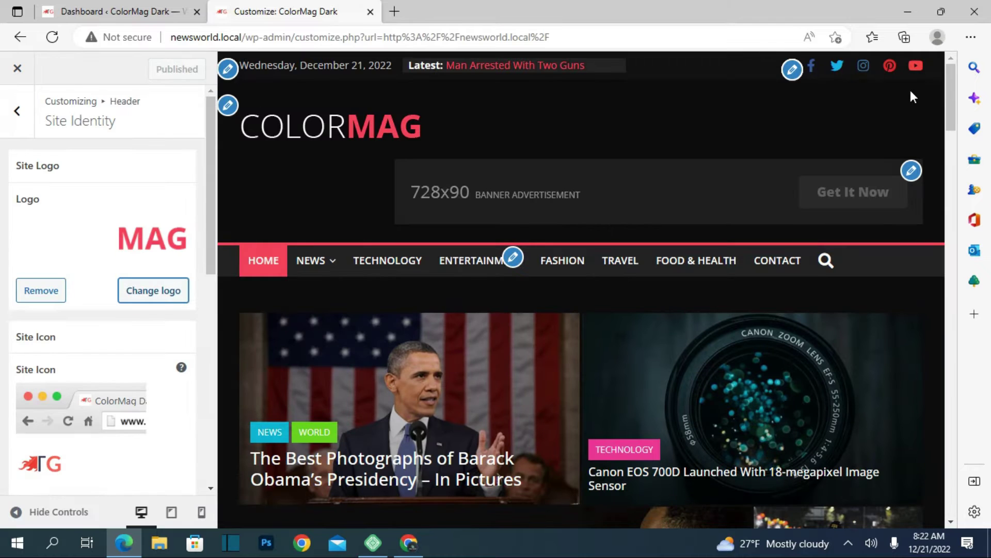
- Open the header's social icons settings, look through the network links, and clear the Pinterest URL
{"action": "left_click", "coordinate": [800, 73]}
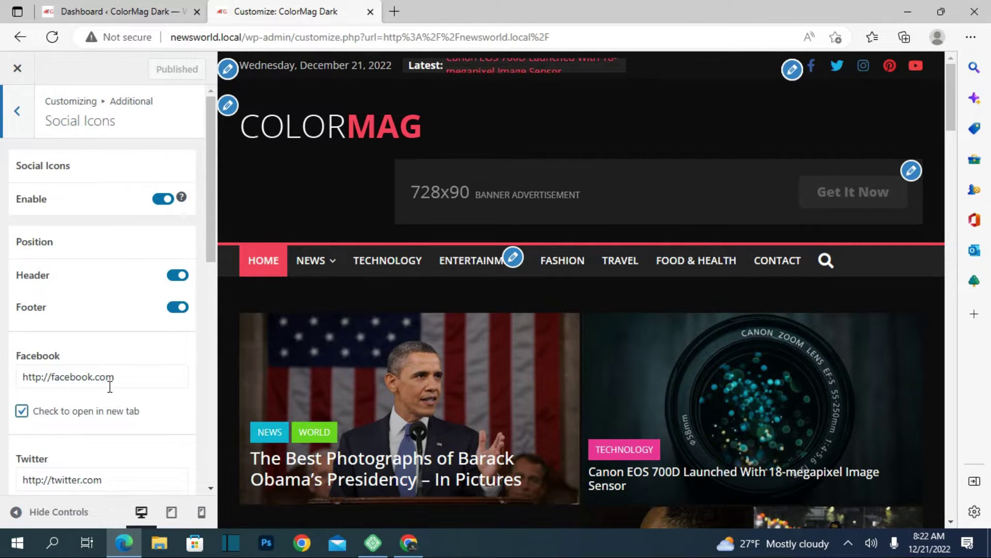
{"action": "scroll", "coordinate": [109, 385], "scroll_direction": "down", "scroll_amount": 3}
{"action": "scroll", "coordinate": [110, 386], "scroll_direction": "up", "scroll_amount": 1}
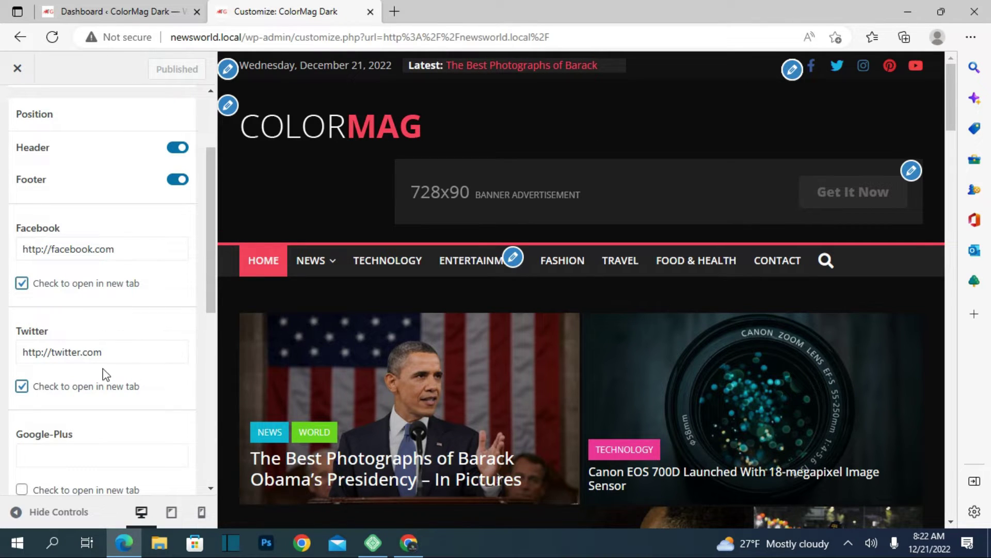
{"action": "scroll", "coordinate": [106, 374], "scroll_direction": "down", "scroll_amount": 2}
{"action": "scroll", "coordinate": [105, 311], "scroll_direction": "down", "scroll_amount": 3}
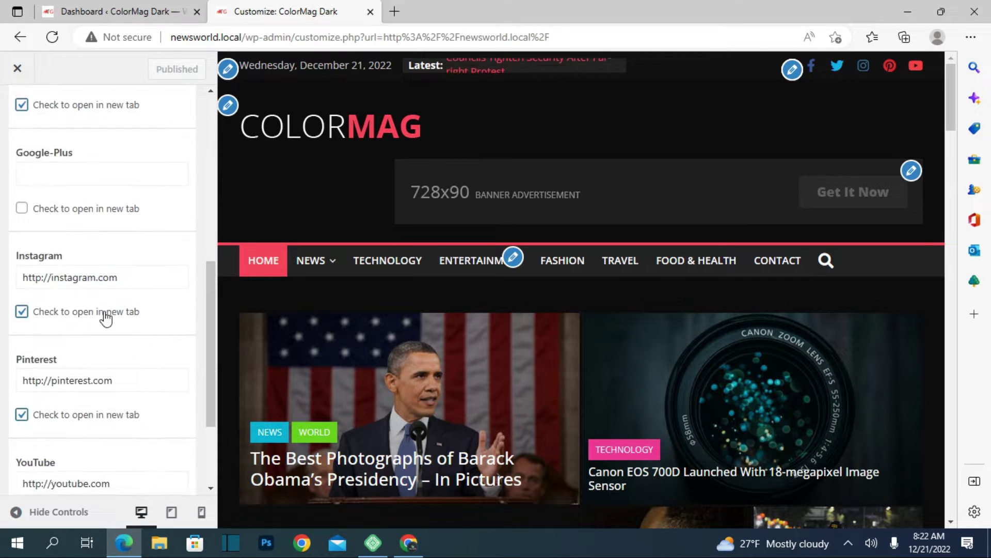
{"action": "scroll", "coordinate": [128, 354], "scroll_direction": "down", "scroll_amount": 2}
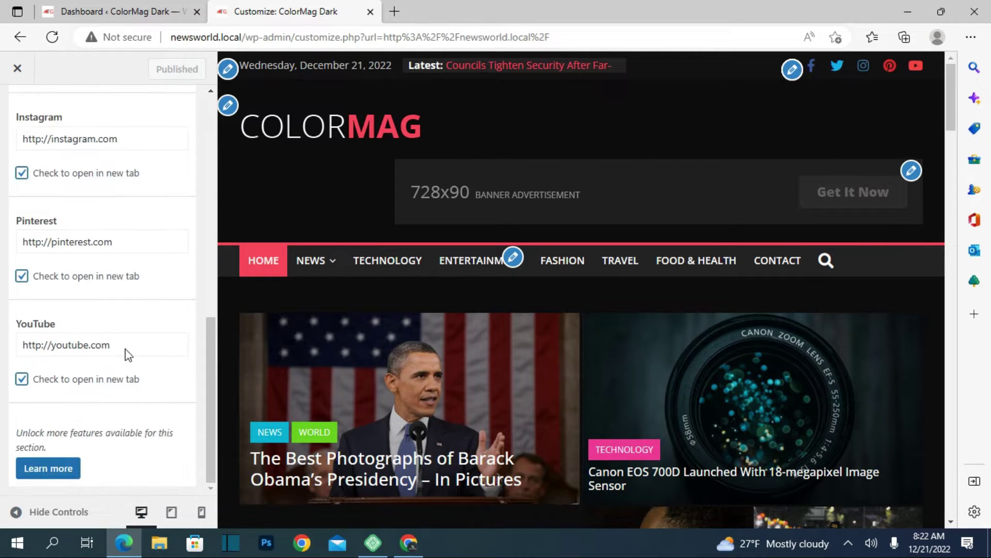
{"action": "scroll", "coordinate": [128, 354], "scroll_direction": "up", "scroll_amount": 1}
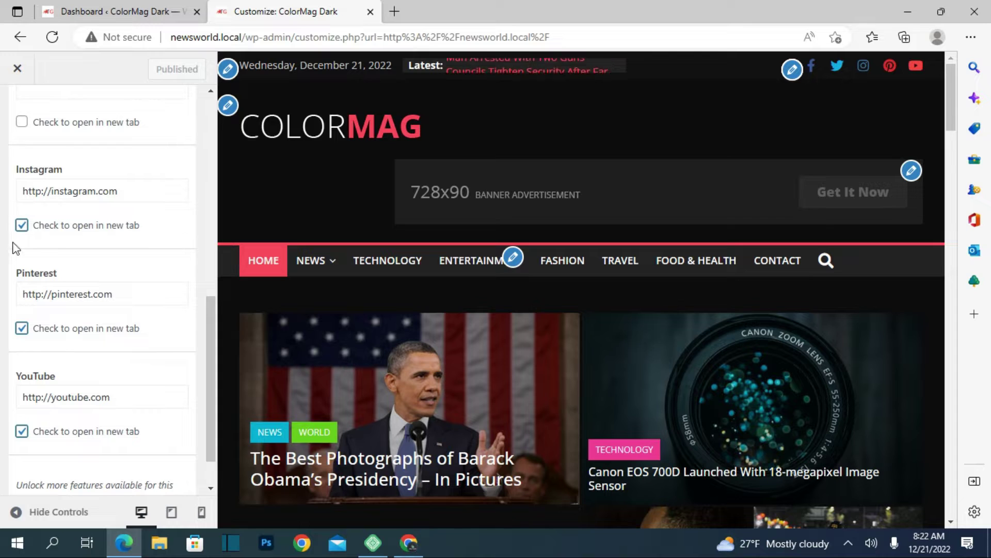
{"action": "scroll", "coordinate": [62, 247], "scroll_direction": "up", "scroll_amount": 4}
{"action": "scroll", "coordinate": [62, 247], "scroll_direction": "down", "scroll_amount": 3}
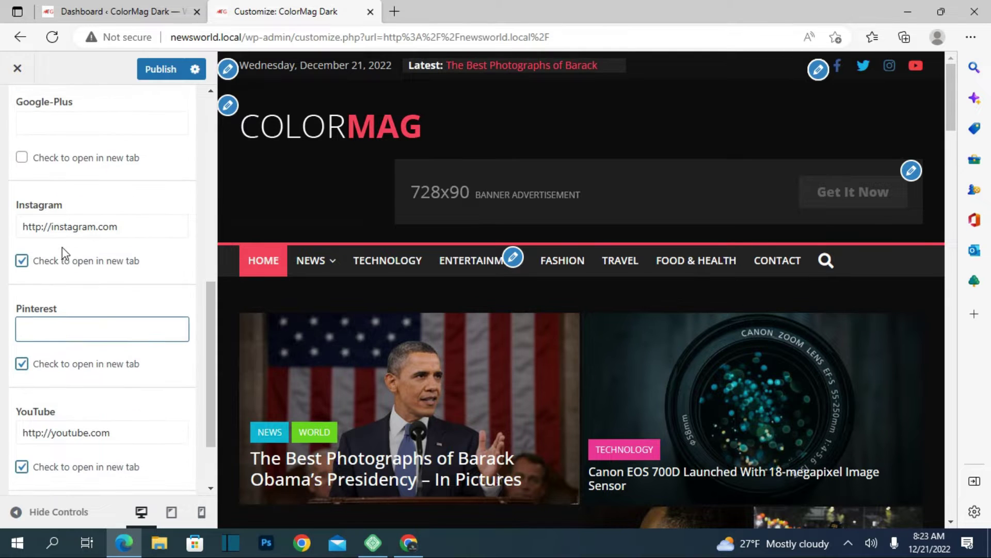
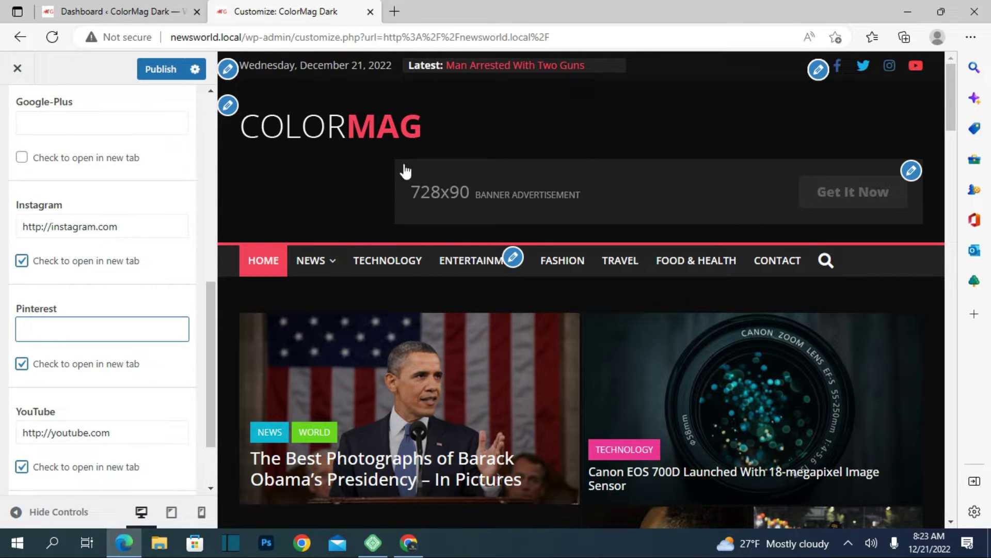
- Check the header banner's link, open the 728x90 advertisement widget past its welcome notice, and look over its link and image settings
{"action": "left_click", "coordinate": [454, 171]}
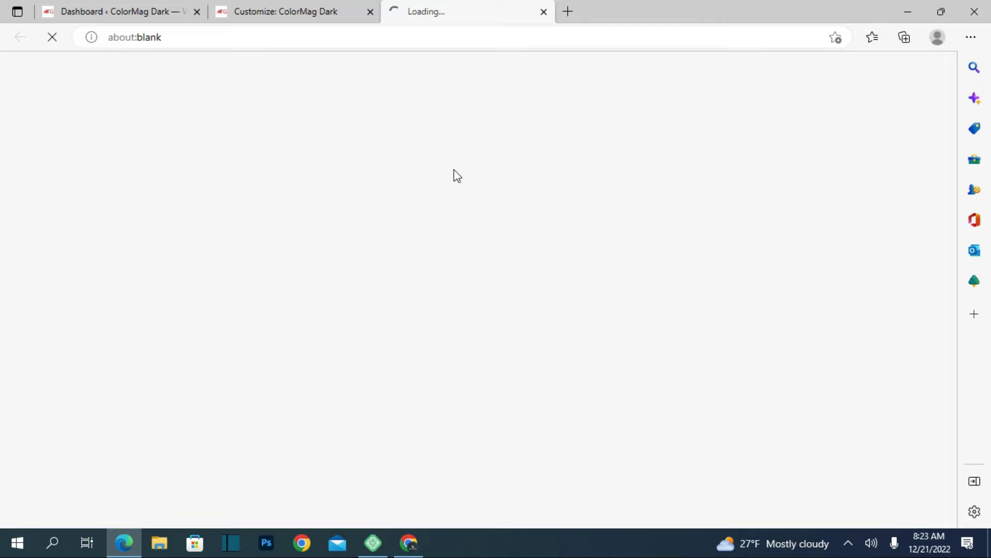
{"action": "left_click", "coordinate": [542, 12]}
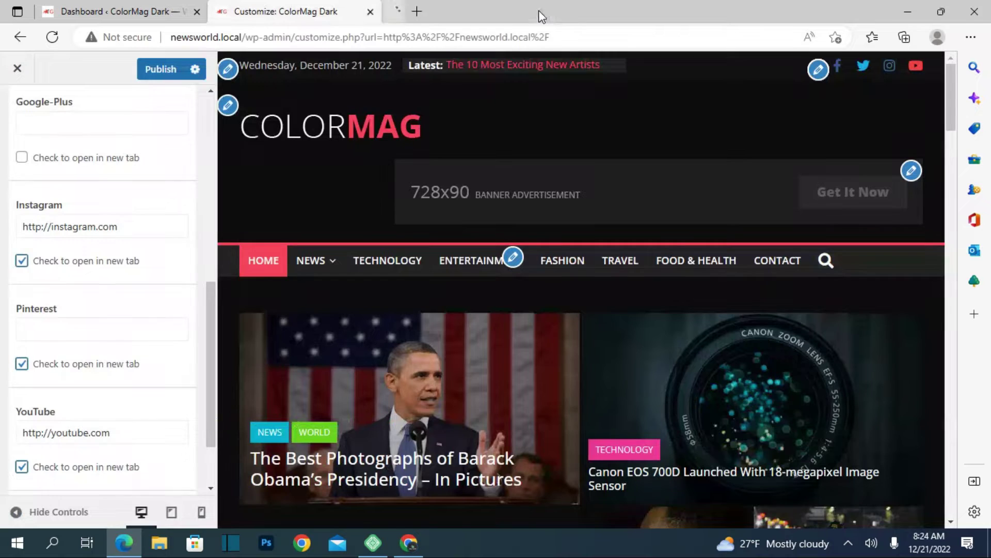
{"action": "left_click", "coordinate": [911, 175]}
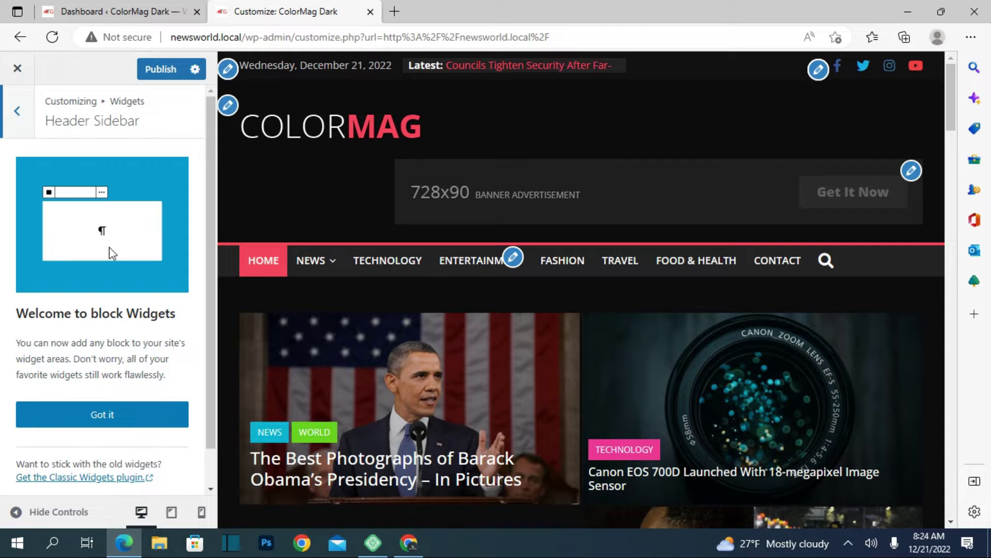
{"action": "left_click", "coordinate": [125, 423]}
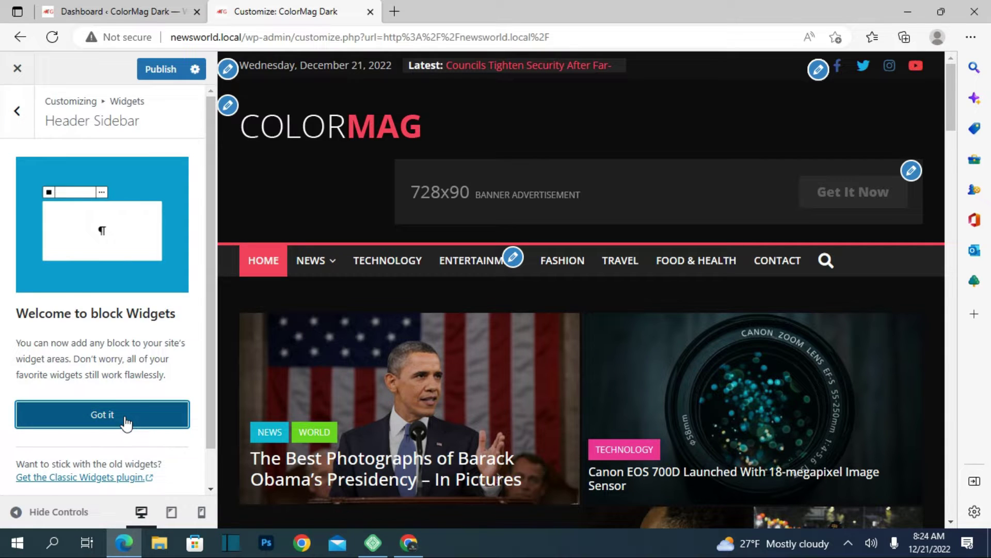
{"action": "scroll", "coordinate": [164, 360], "scroll_direction": "down", "scroll_amount": 4}
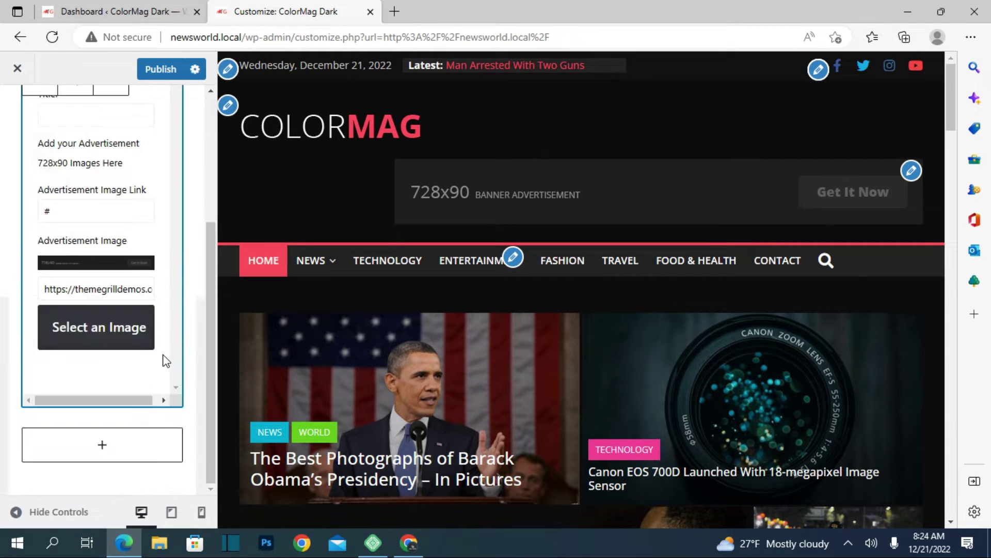
{"action": "scroll", "coordinate": [90, 201], "scroll_direction": "up", "scroll_amount": 2}
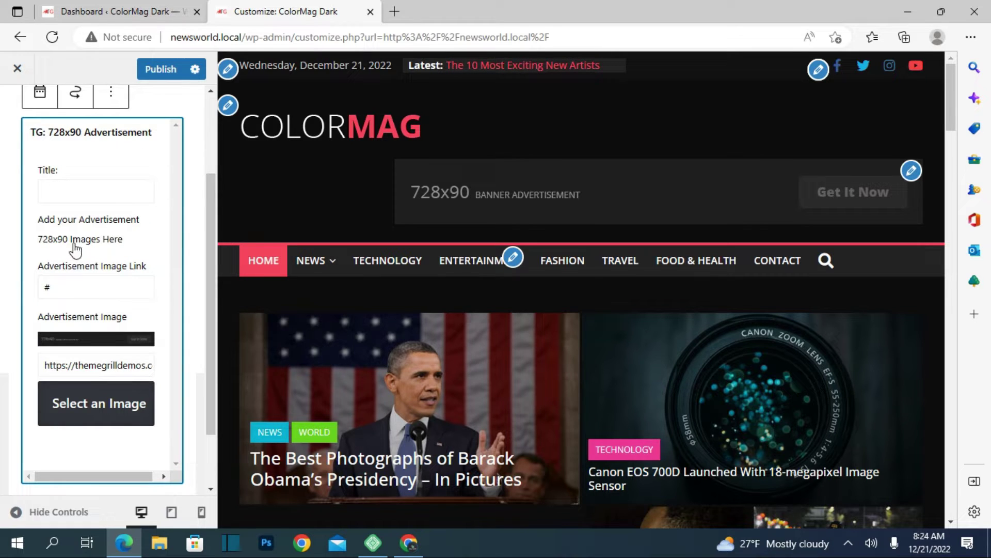
{"action": "scroll", "coordinate": [88, 276], "scroll_direction": "down", "scroll_amount": 2}
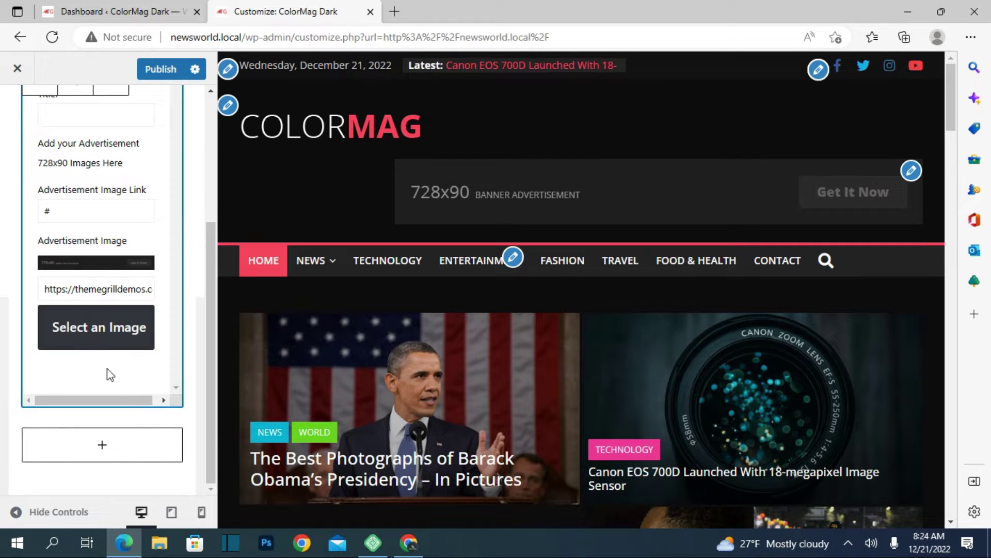
- Open the Primary menu for editing and look through its items, menu location and menu options
{"action": "left_click", "coordinate": [511, 261]}
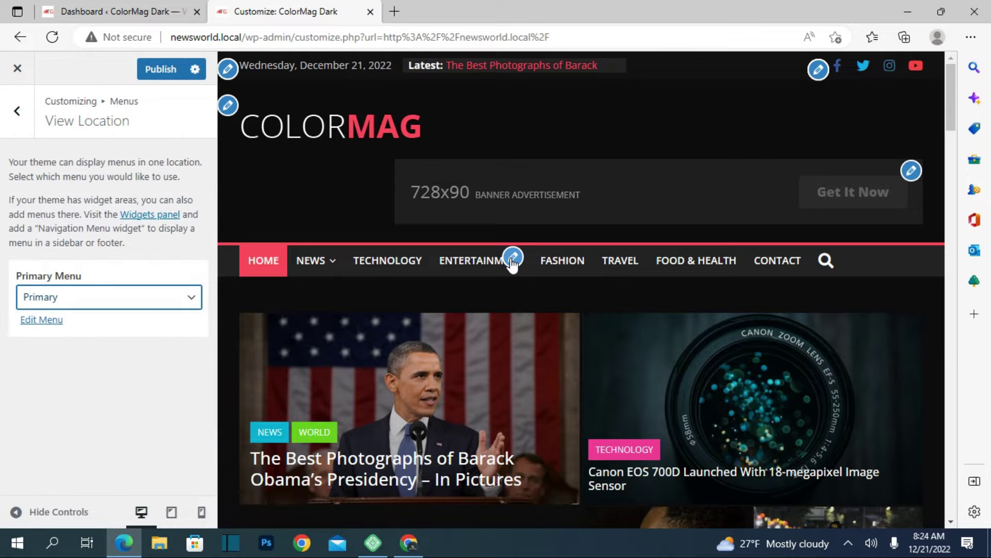
{"action": "left_click", "coordinate": [37, 320]}
{"action": "scroll", "coordinate": [35, 318], "scroll_direction": "down", "scroll_amount": 8}
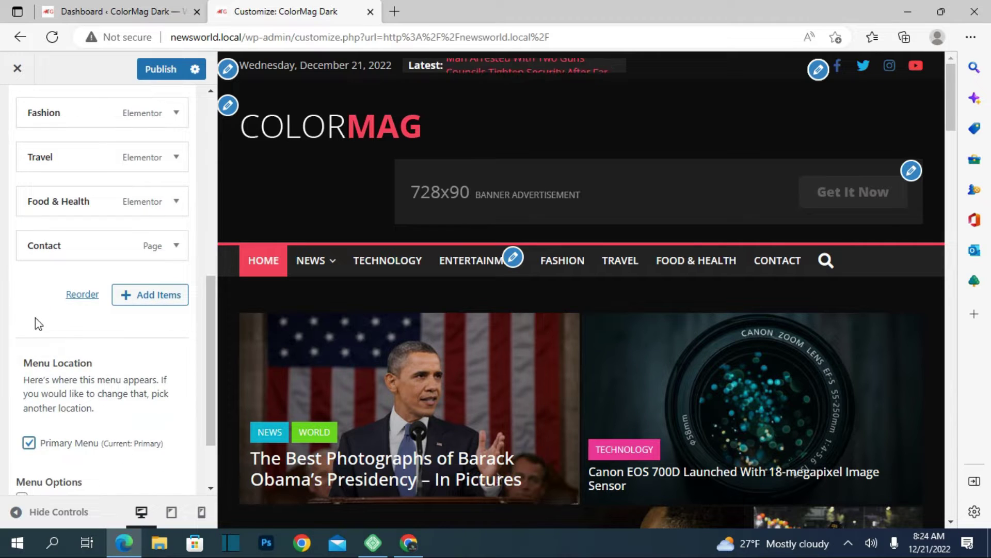
{"action": "scroll", "coordinate": [35, 318], "scroll_direction": "up", "scroll_amount": 7}
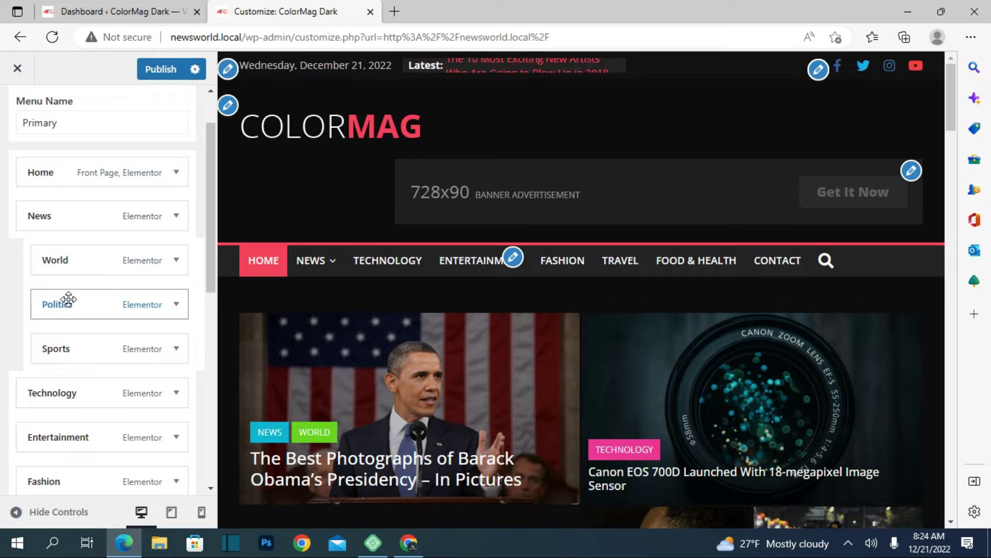
{"action": "scroll", "coordinate": [92, 399], "scroll_direction": "down", "scroll_amount": 8}
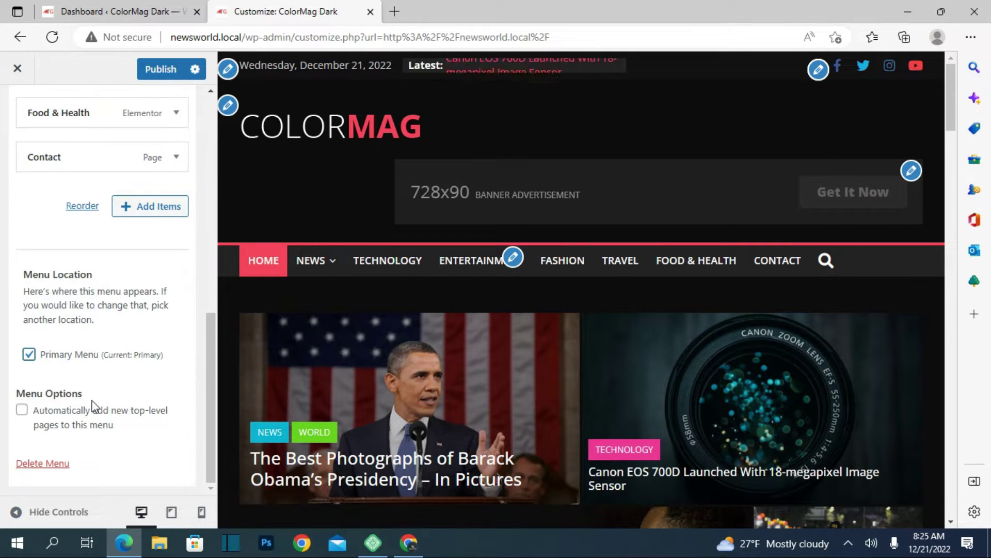
- Open the first footer column's Text widget and look at its content in the text view
{"action": "scroll", "coordinate": [454, 400], "scroll_direction": "down", "scroll_amount": 6}
{"action": "scroll", "coordinate": [454, 388], "scroll_direction": "down", "scroll_amount": 20}
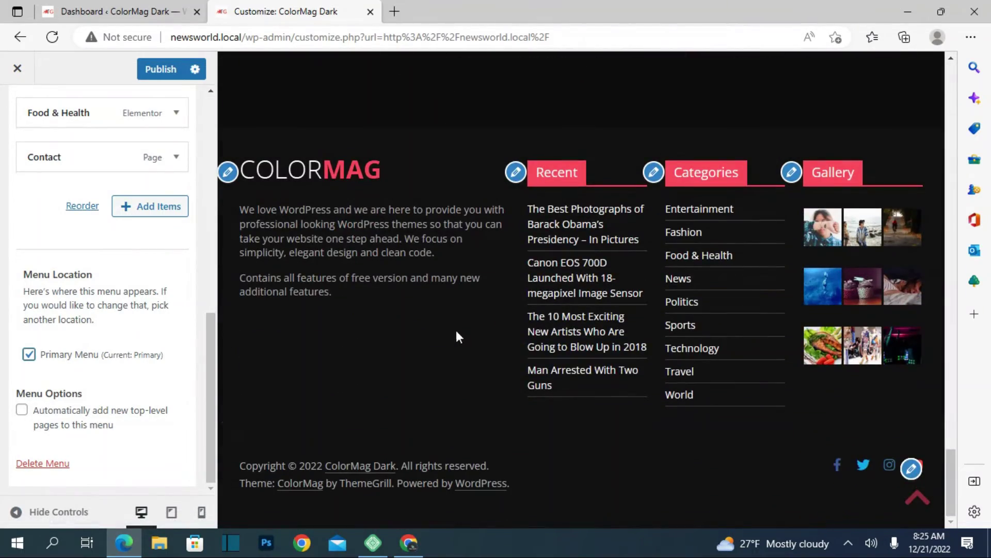
{"action": "left_click", "coordinate": [227, 173]}
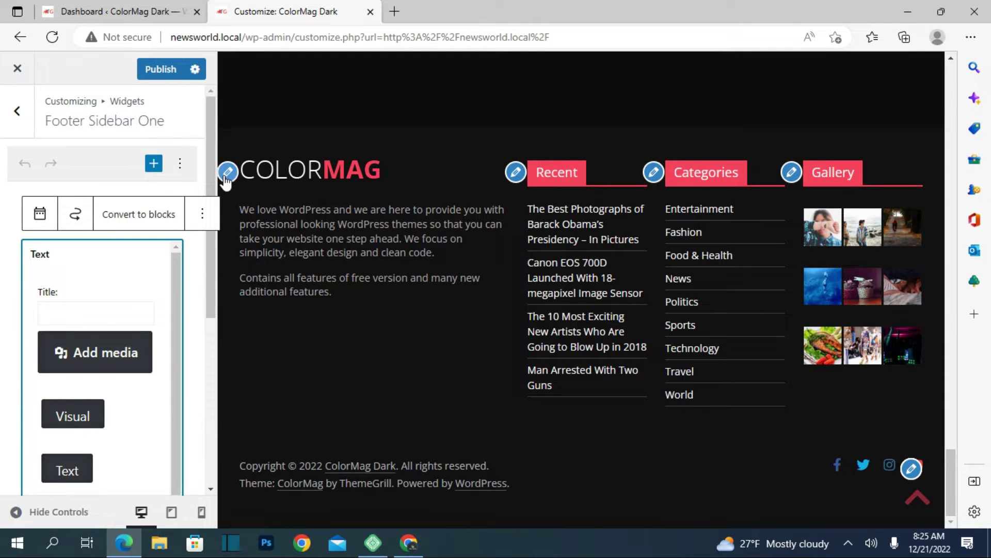
{"action": "scroll", "coordinate": [84, 356], "scroll_direction": "down", "scroll_amount": 1}
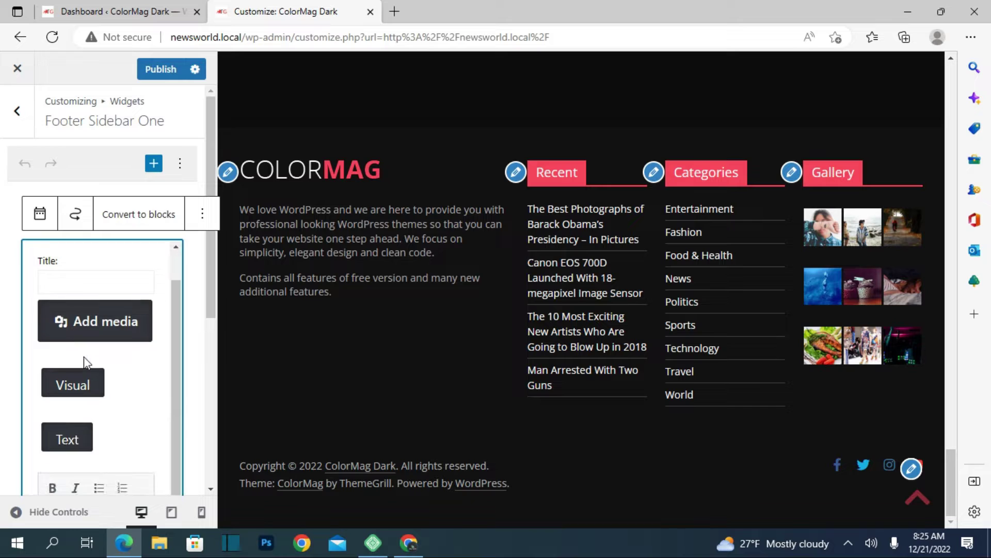
{"action": "left_click", "coordinate": [76, 442]}
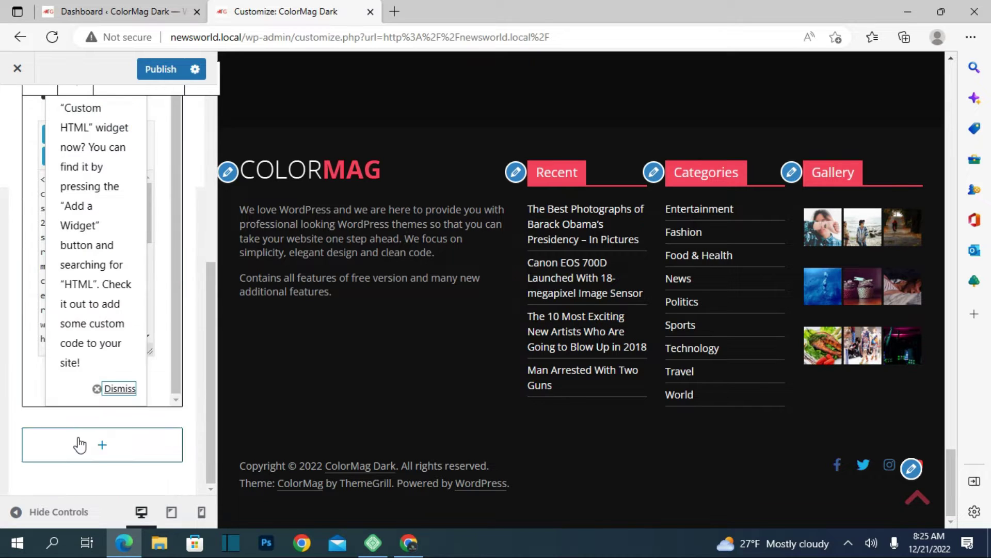
{"action": "scroll", "coordinate": [109, 126], "scroll_direction": "up", "scroll_amount": 2}
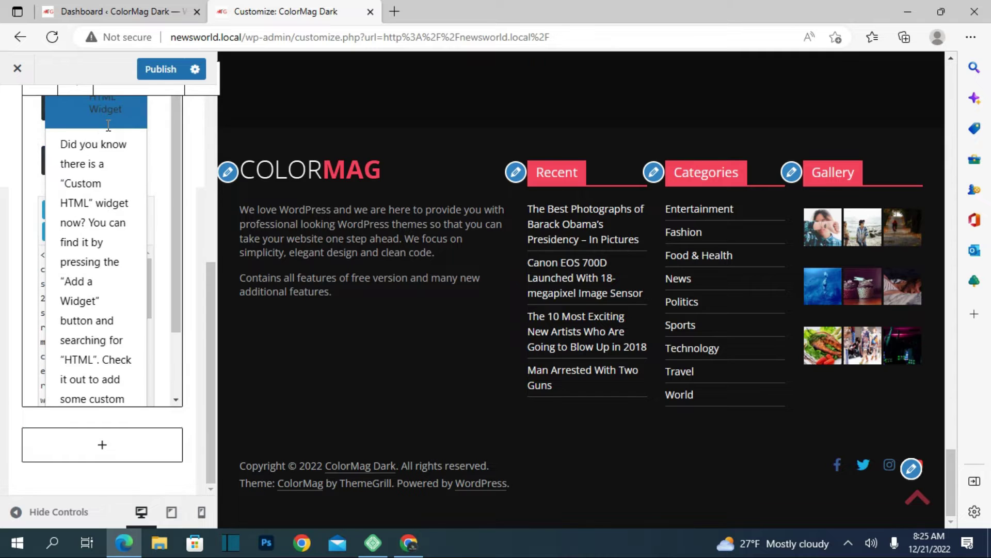
- Retitle the footer's Recent Posts widget as Latest and set it to show 6 posts
{"action": "left_click", "coordinate": [515, 173]}
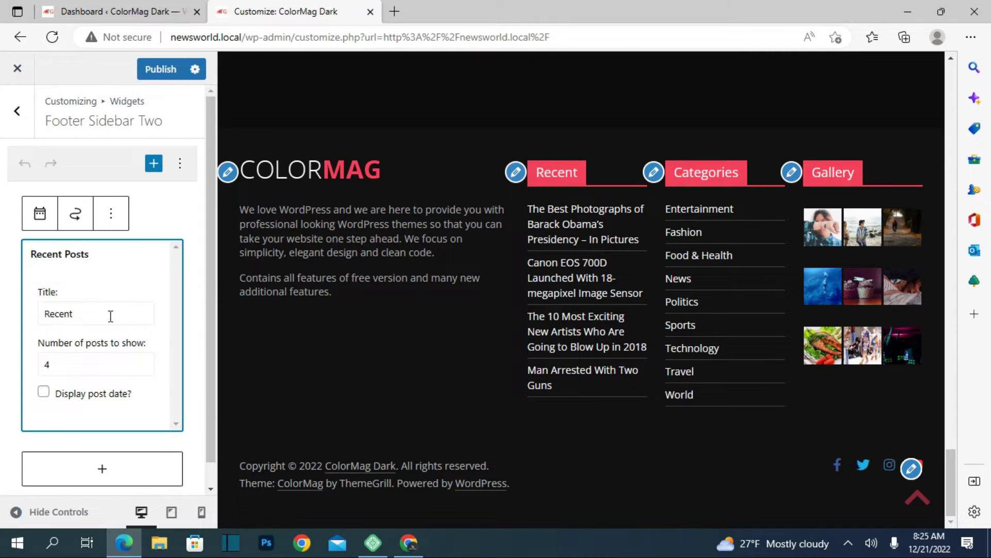
{"action": "left_click", "coordinate": [111, 315]}
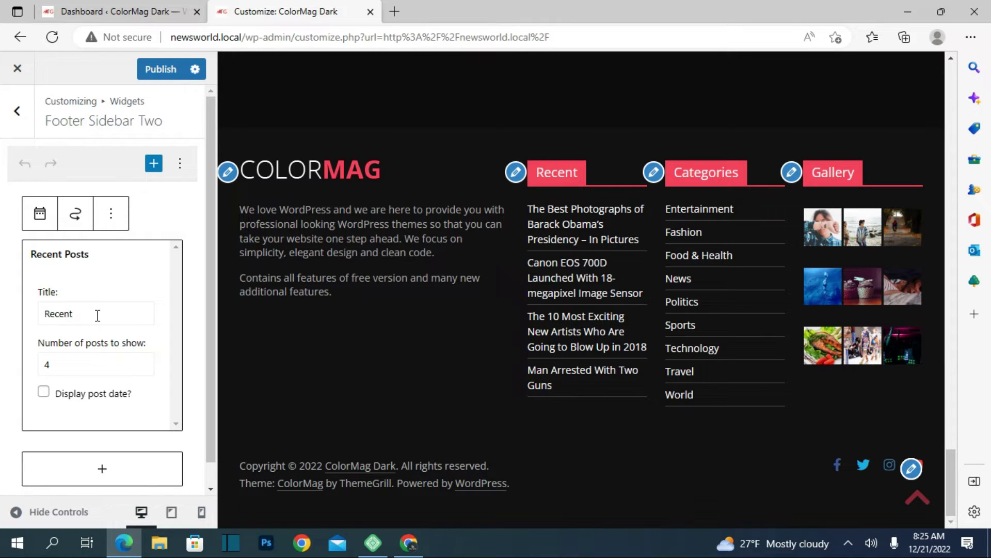
{"action": "key", "text": "BackSpace"}
{"action": "key", "text": "BackSpace"}
{"action": "key", "text": "BackSpace"}
{"action": "key", "text": "BackSpace"}
{"action": "key", "text": "BackSpace"}
{"action": "key", "text": "BackSpace"}
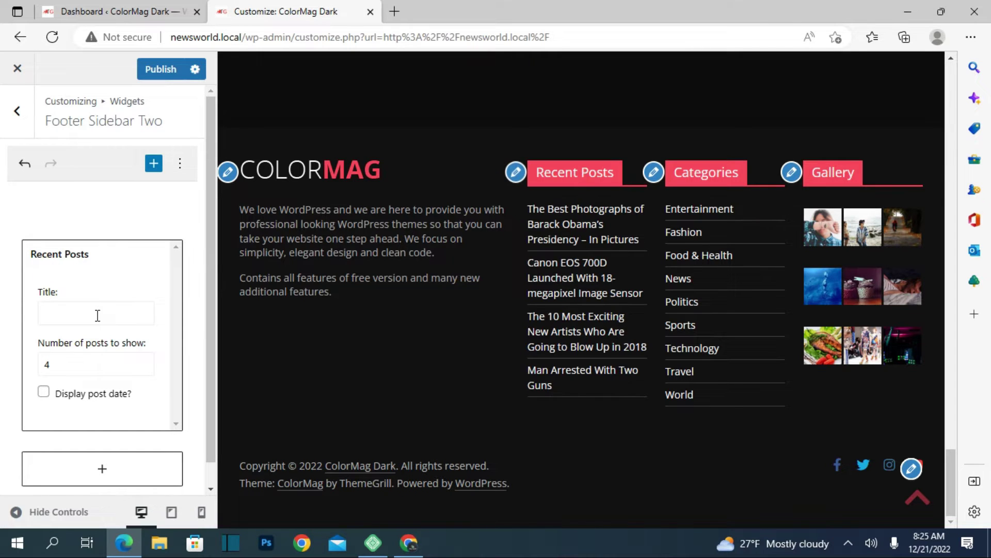
{"action": "type", "text": "Latest"}
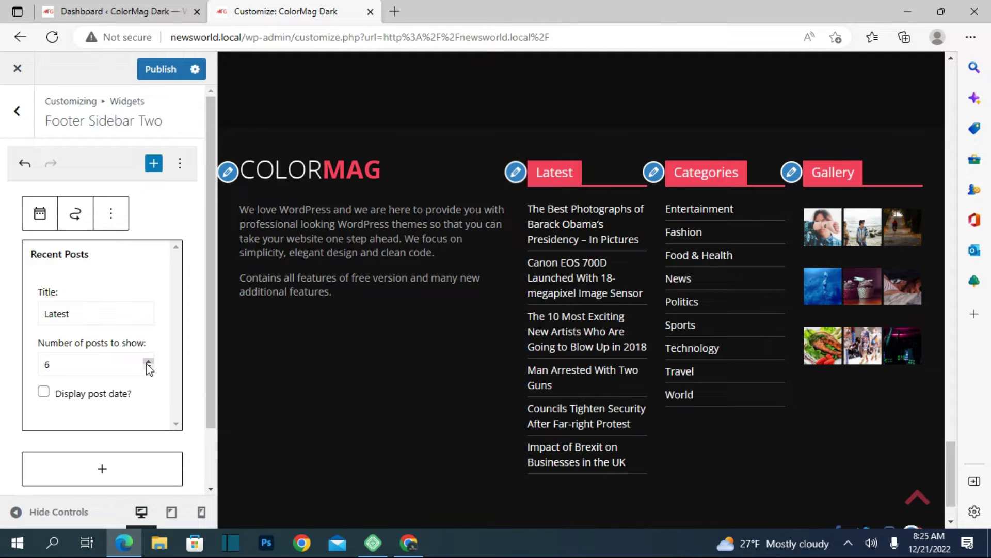
- Try displaying post dates in the Recent Posts widget, turn them off again, and view the blocks that can be added below it
{"action": "left_click", "coordinate": [43, 394]}
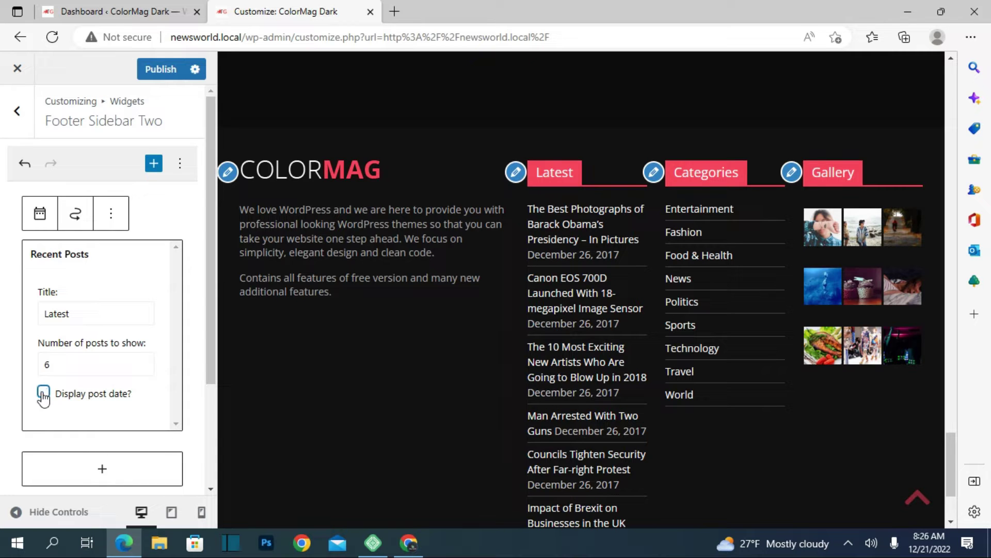
{"action": "scroll", "coordinate": [40, 398], "scroll_direction": "down", "scroll_amount": 3}
{"action": "scroll", "coordinate": [98, 341], "scroll_direction": "up", "scroll_amount": 2}
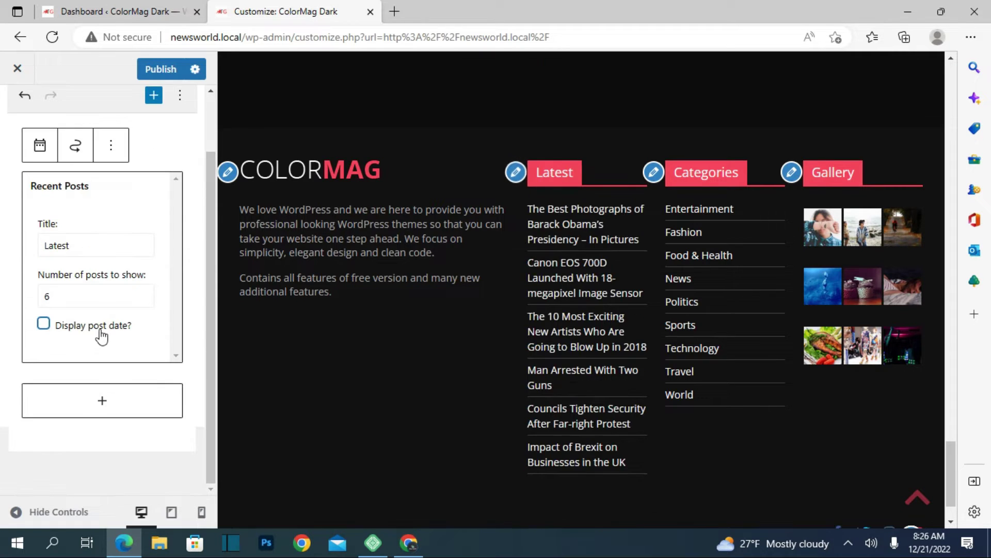
{"action": "left_click", "coordinate": [99, 416]}
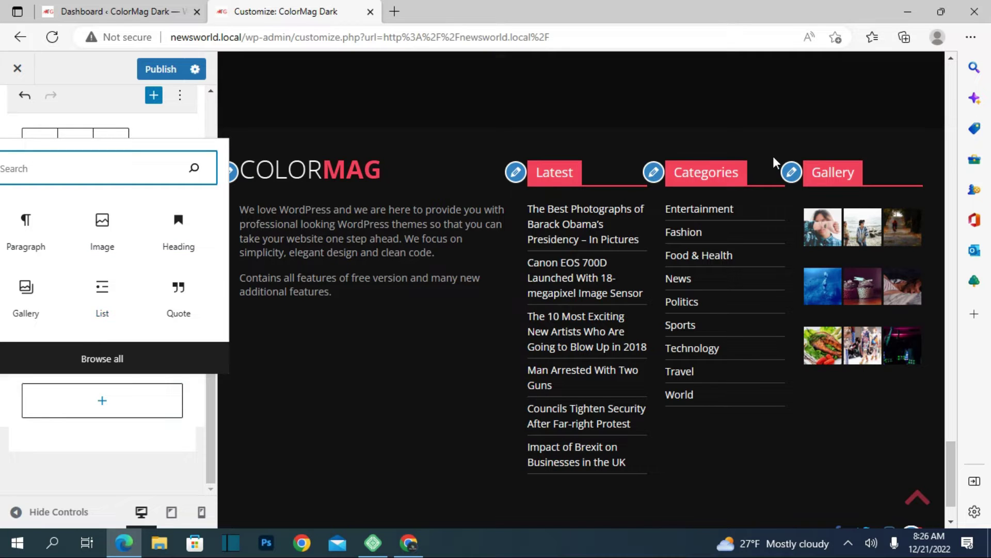
- Open the footer's Gallery widget and its Categories widget and look over their settings
{"action": "left_click", "coordinate": [791, 173]}
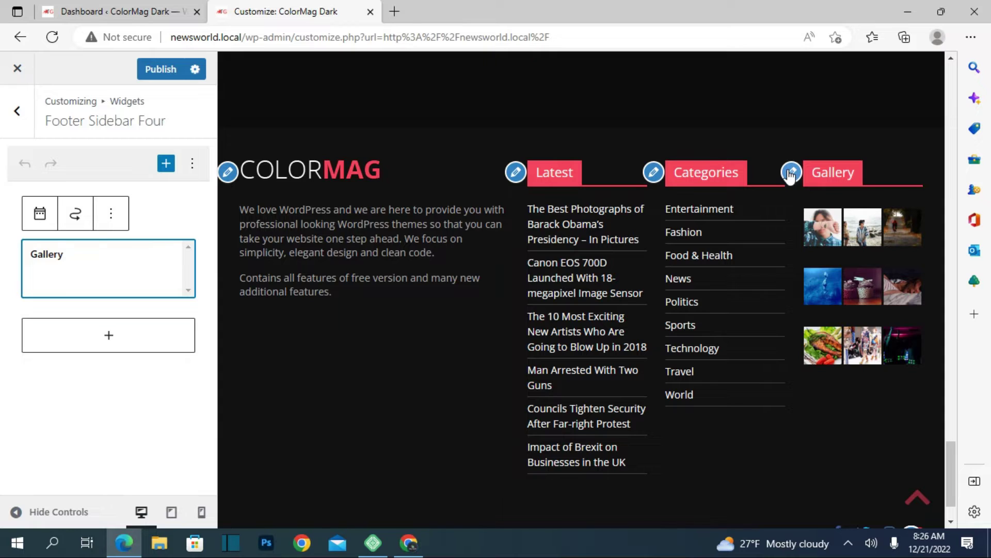
{"action": "scroll", "coordinate": [88, 349], "scroll_direction": "down", "scroll_amount": 2}
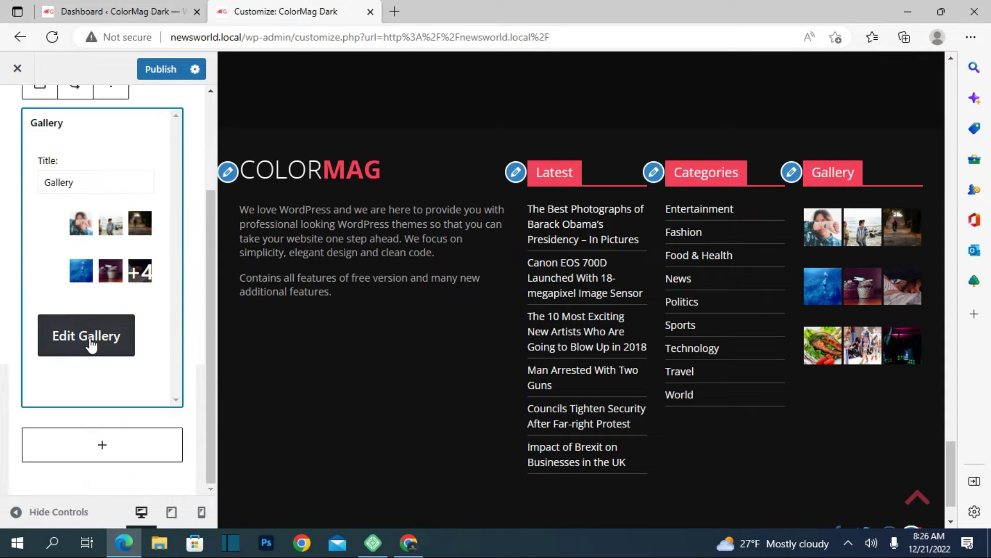
{"action": "scroll", "coordinate": [89, 338], "scroll_direction": "up", "scroll_amount": 1}
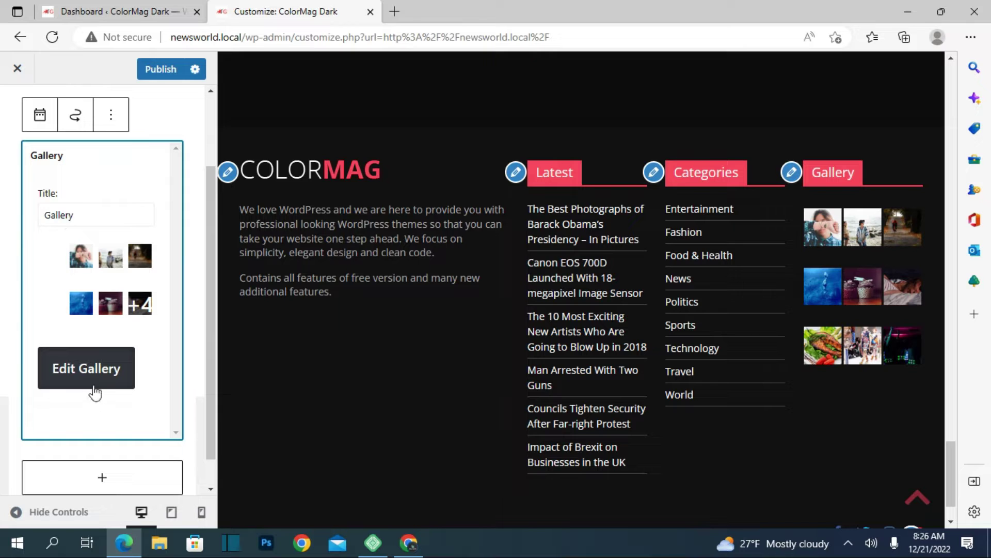
{"action": "left_click", "coordinate": [653, 172]}
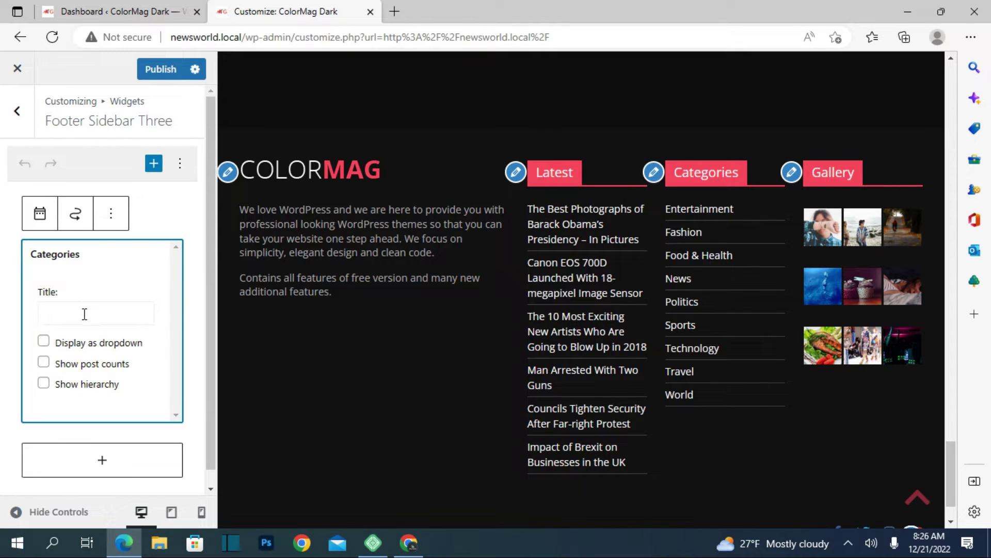
{"action": "scroll", "coordinate": [95, 320], "scroll_direction": "down", "scroll_amount": 1}
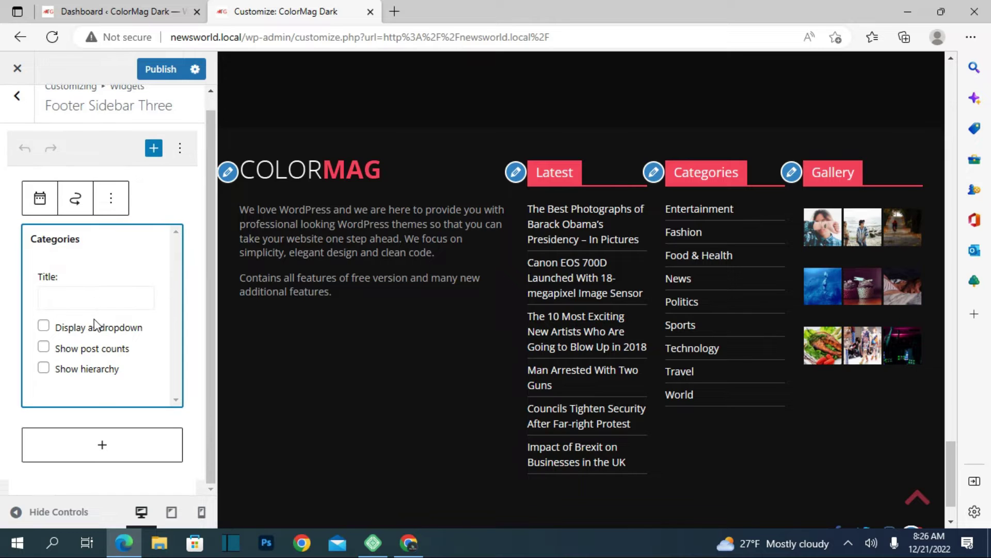
- Try showing post counts in the footer's Categories widget, turn them off again, and retitle the widget as News
{"action": "left_click", "coordinate": [44, 347]}
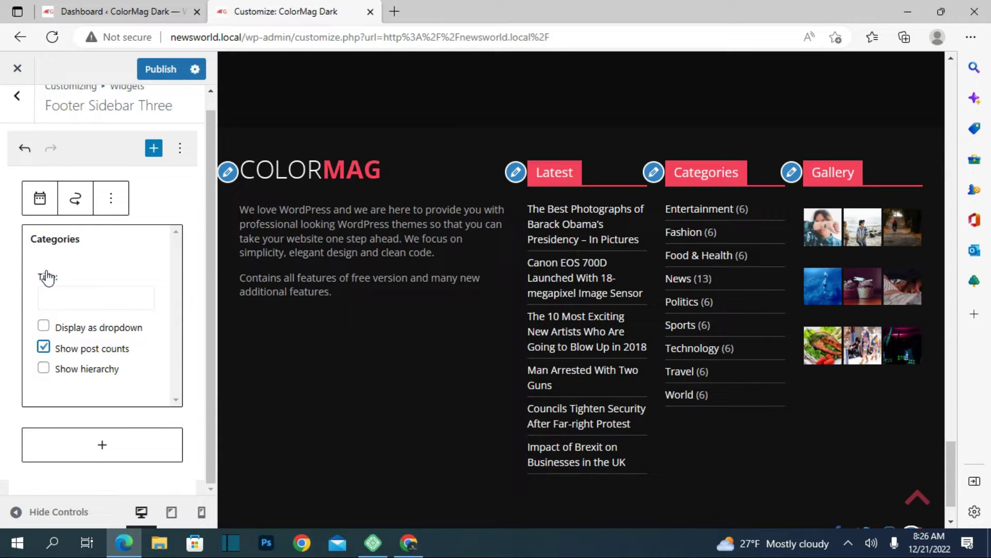
{"action": "left_click", "coordinate": [43, 347]}
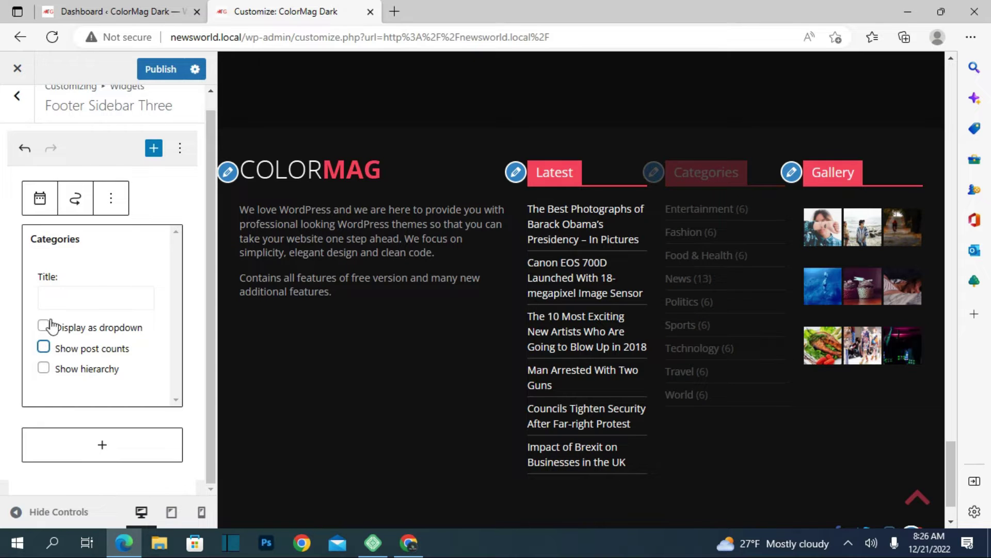
{"action": "left_click", "coordinate": [72, 294]}
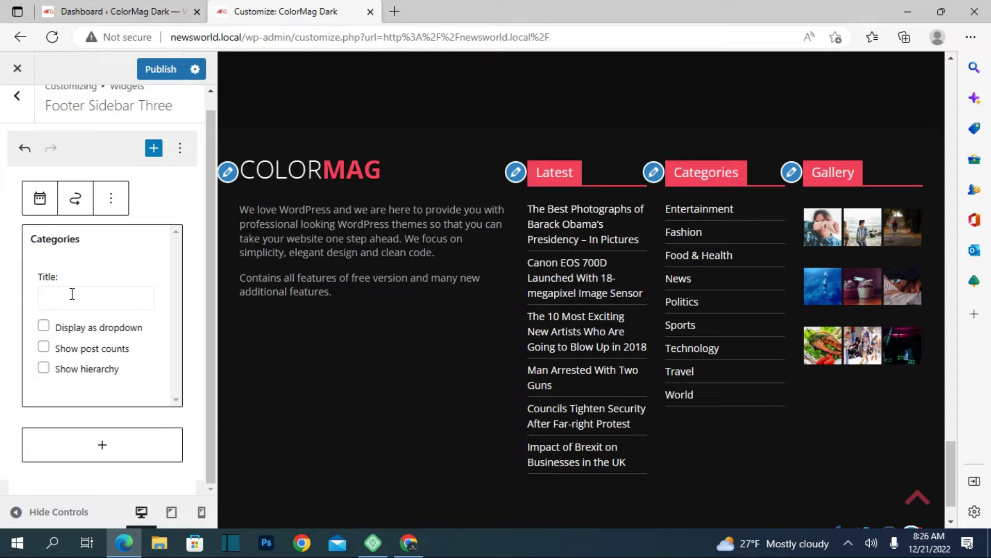
{"action": "type", "text": "N"}
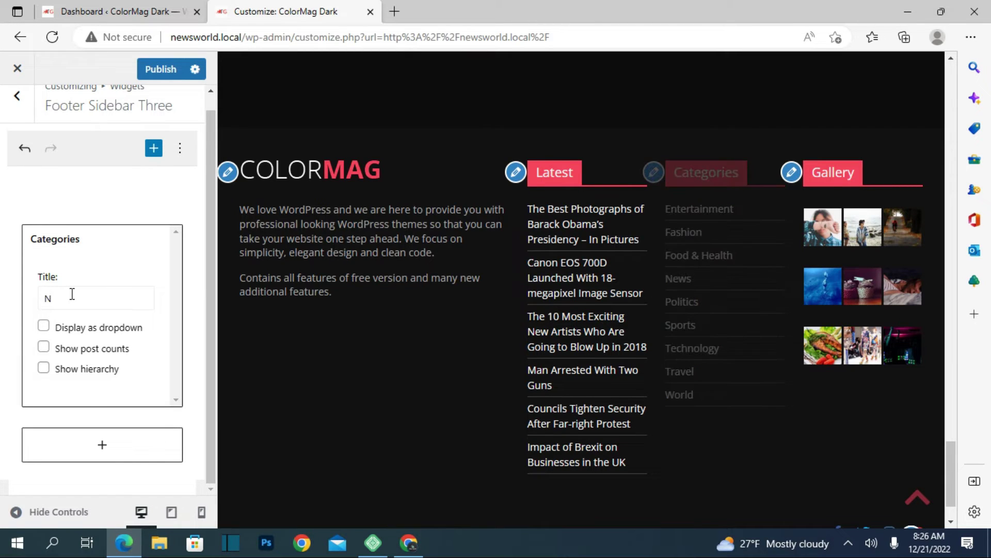
{"action": "type", "text": "ews"}
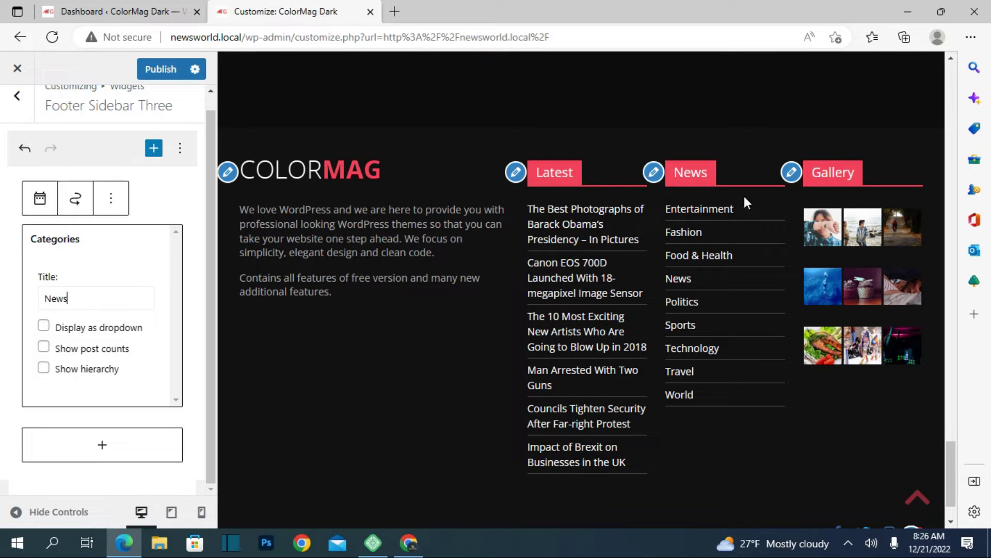
- Open the footer's Gallery widget, view its images in the gallery editor, and close the editor without changes
{"action": "left_click", "coordinate": [793, 174]}
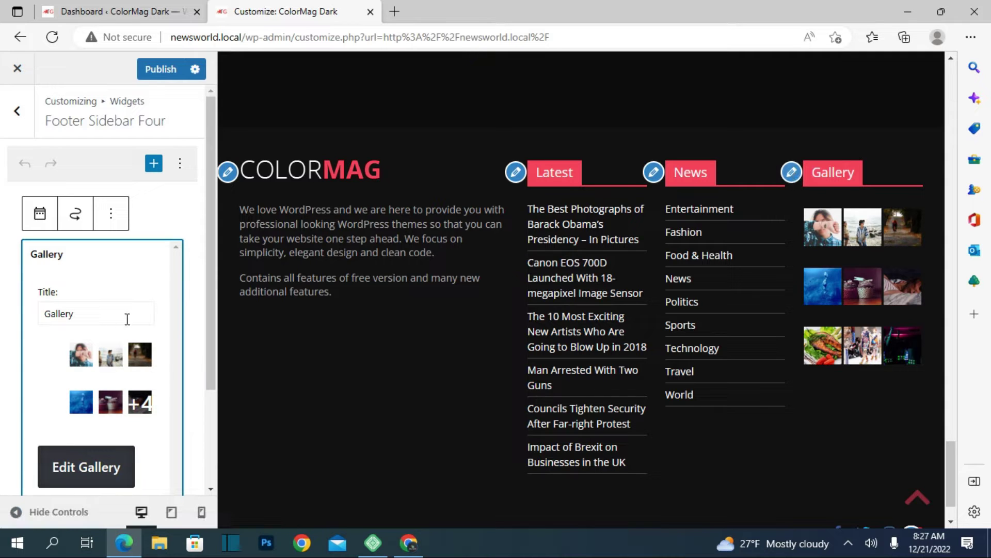
{"action": "scroll", "coordinate": [86, 383], "scroll_direction": "down", "scroll_amount": 3}
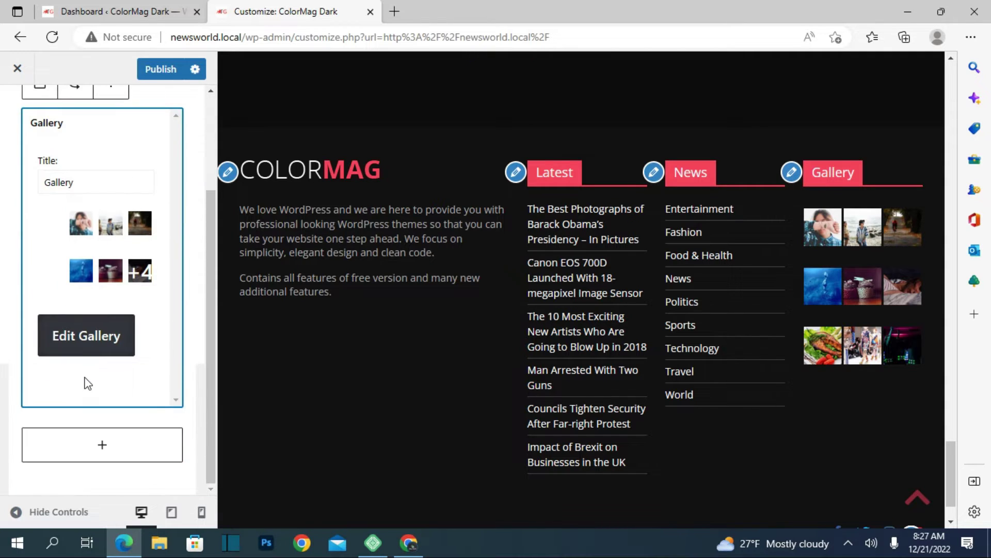
{"action": "left_click", "coordinate": [87, 344]}
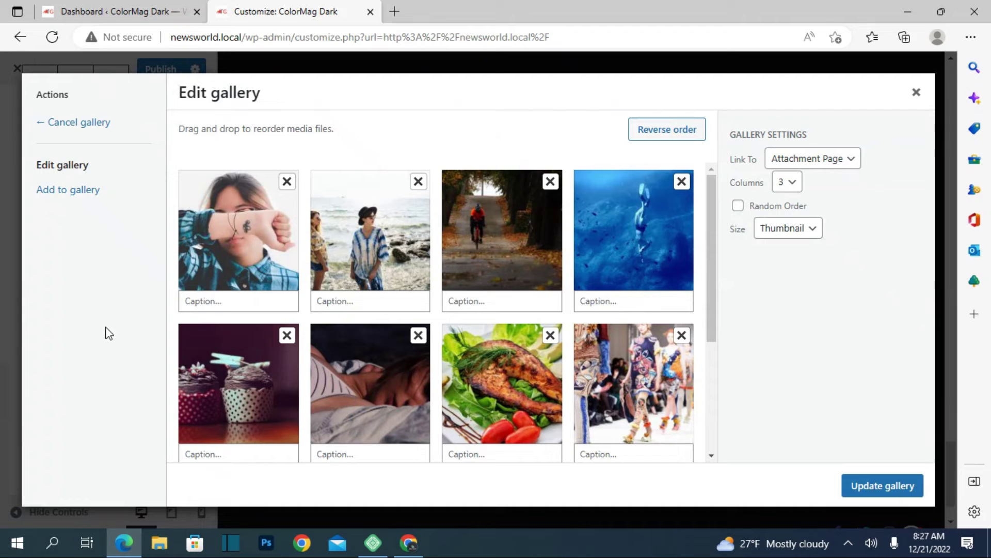
{"action": "left_click", "coordinate": [917, 93]}
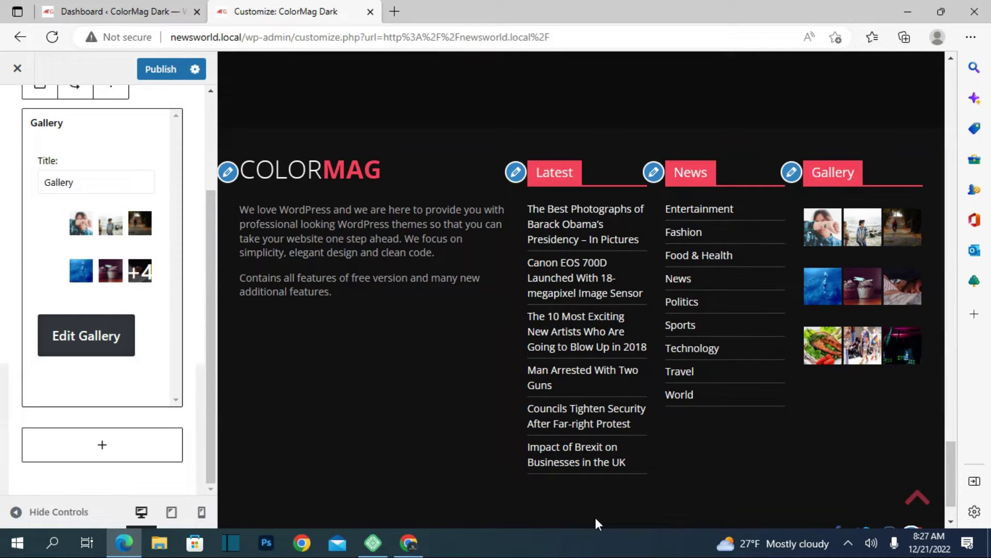
- Open the settings of the footer's social icons and look over their position options and profile links
{"action": "scroll", "coordinate": [596, 517], "scroll_direction": "down", "scroll_amount": 2}
{"action": "left_click", "coordinate": [912, 469]}
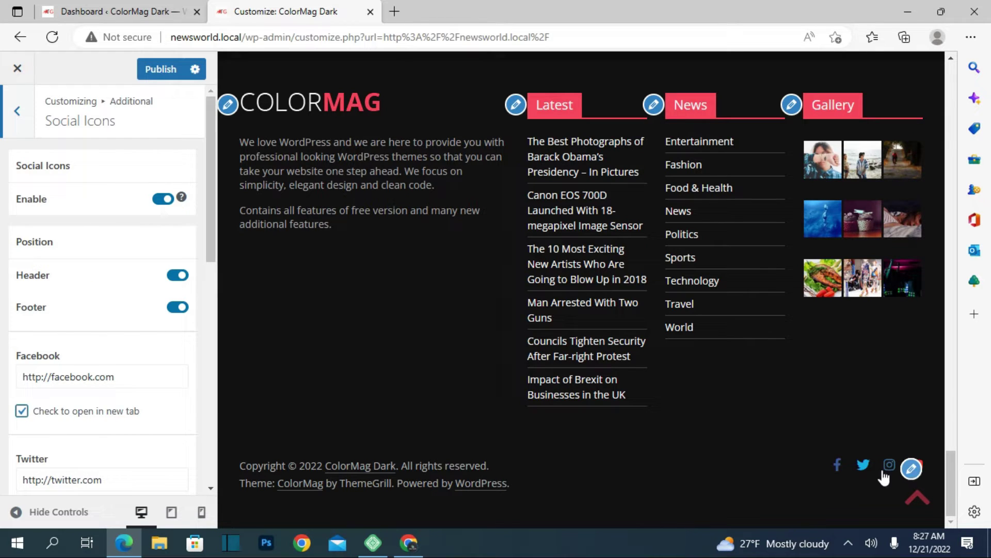
{"action": "scroll", "coordinate": [13, 446], "scroll_direction": "down", "scroll_amount": 5}
{"action": "scroll", "coordinate": [12, 447], "scroll_direction": "down", "scroll_amount": 3}
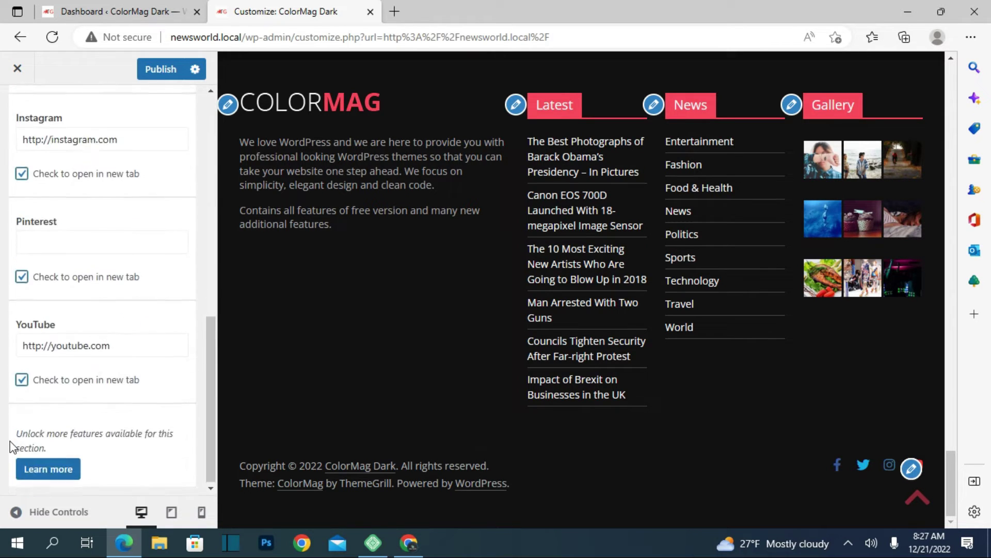
{"action": "scroll", "coordinate": [12, 446], "scroll_direction": "up", "scroll_amount": 8}
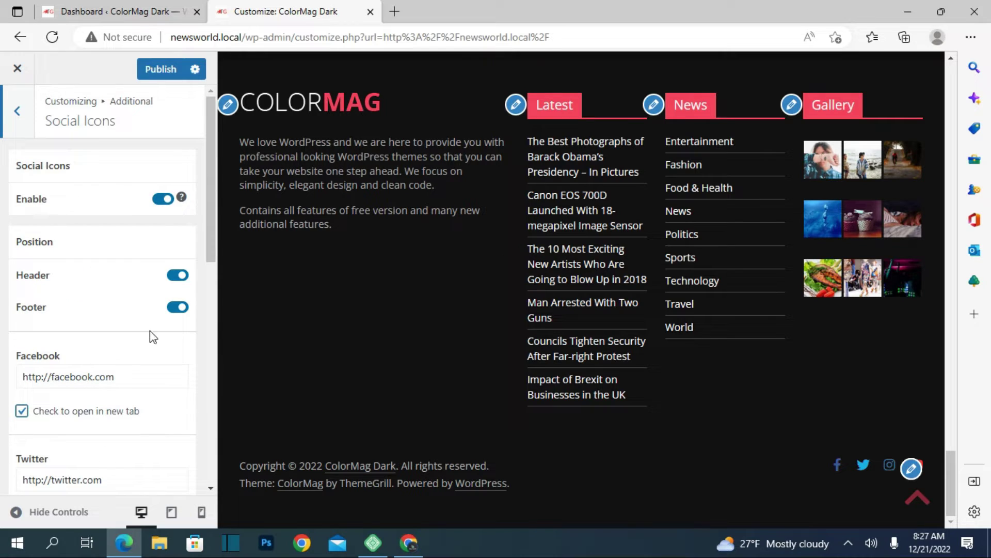
- Open the post on the best photographs of Barack Obama's presidency in the preview and look over its page
{"action": "scroll", "coordinate": [552, 526], "scroll_direction": "up", "scroll_amount": 20}
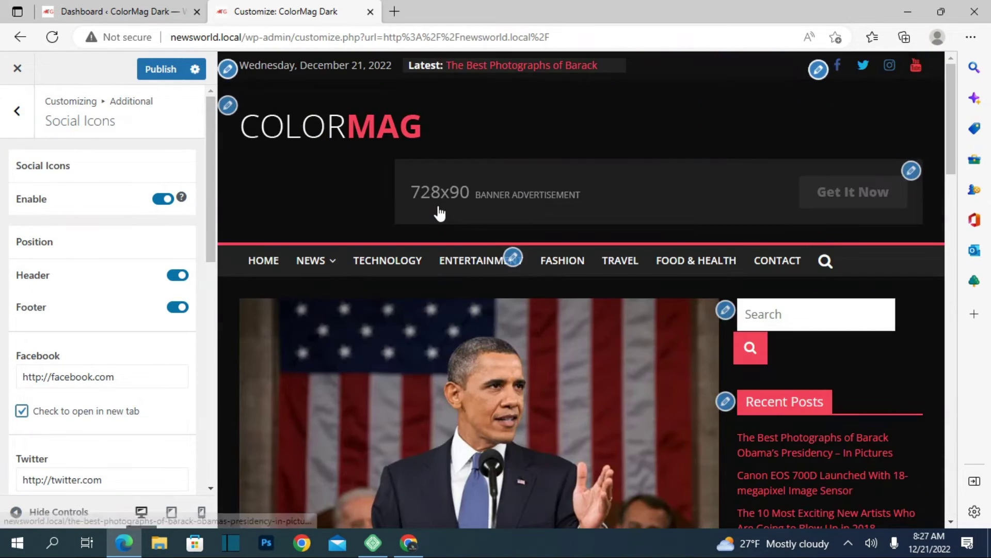
{"action": "scroll", "coordinate": [439, 213], "scroll_direction": "down", "scroll_amount": 5}
{"action": "scroll", "coordinate": [439, 212], "scroll_direction": "up", "scroll_amount": 3}
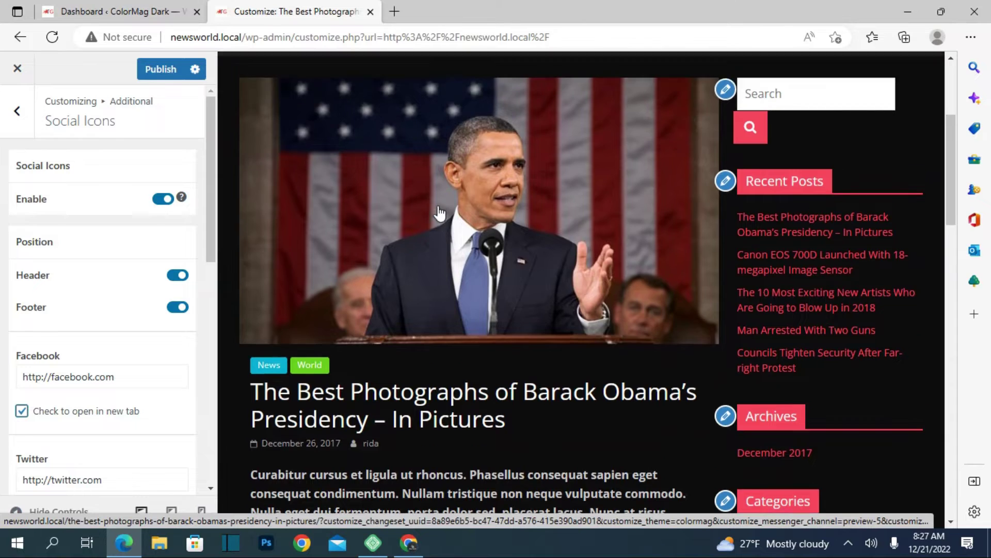
{"action": "scroll", "coordinate": [439, 213], "scroll_direction": "down", "scroll_amount": 1}
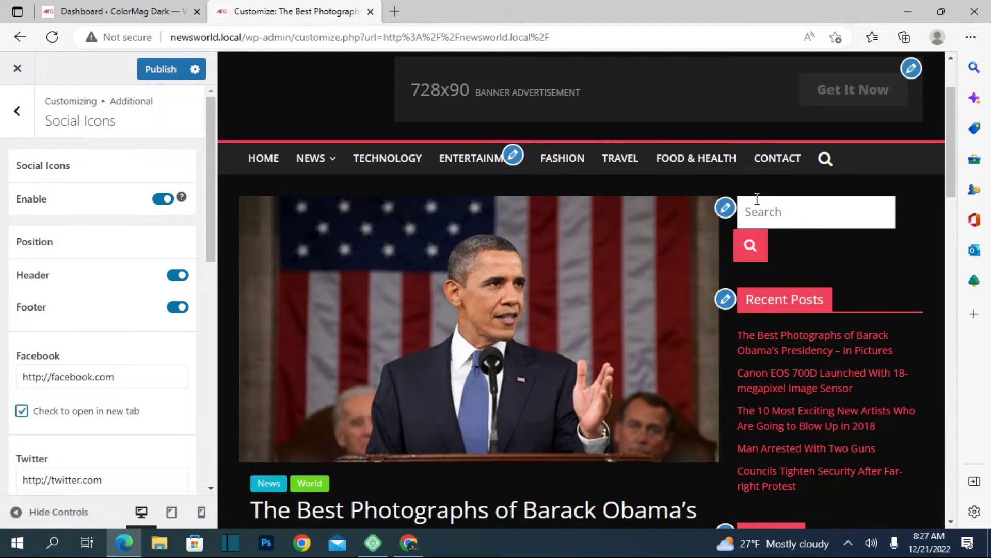
- Open the Search widget of the post page's right sidebar and look through all the widgets in that sidebar
{"action": "left_click", "coordinate": [726, 209]}
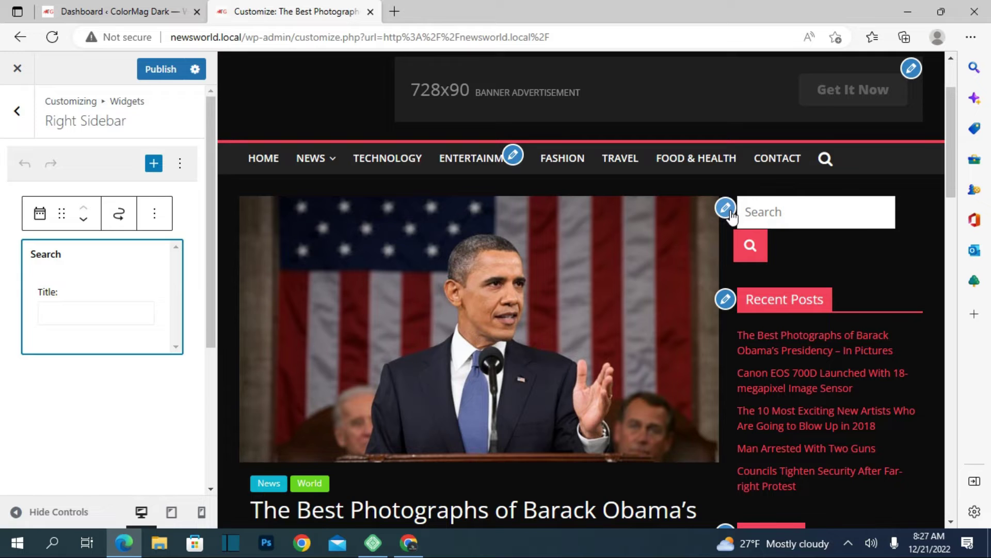
{"action": "scroll", "coordinate": [70, 389], "scroll_direction": "down", "scroll_amount": 5}
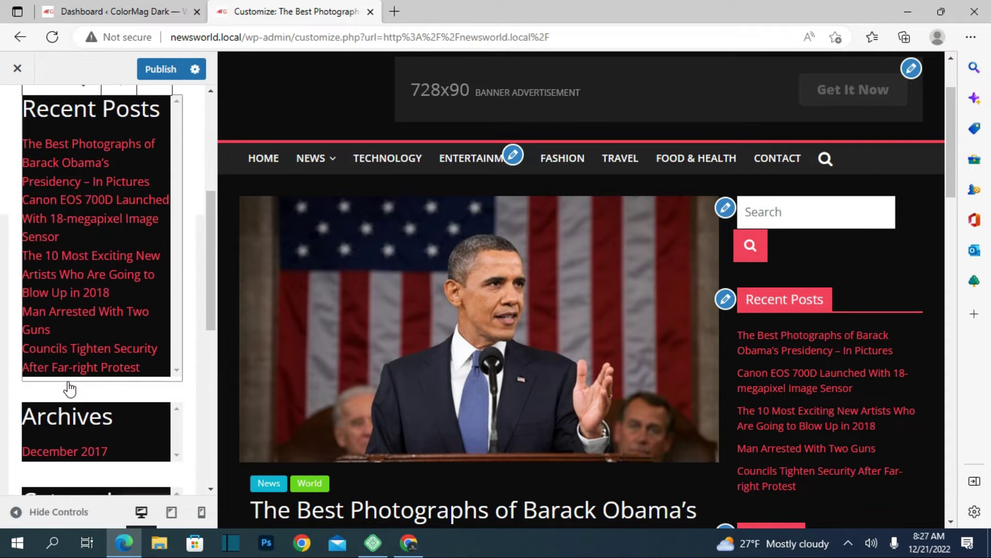
{"action": "scroll", "coordinate": [70, 388], "scroll_direction": "down", "scroll_amount": 10}
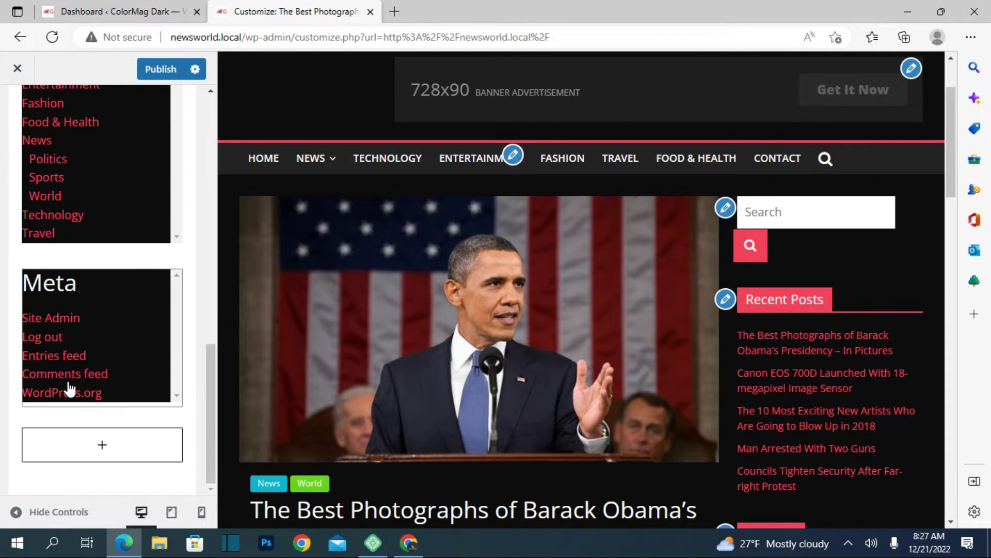
{"action": "scroll", "coordinate": [69, 388], "scroll_direction": "up", "scroll_amount": 10}
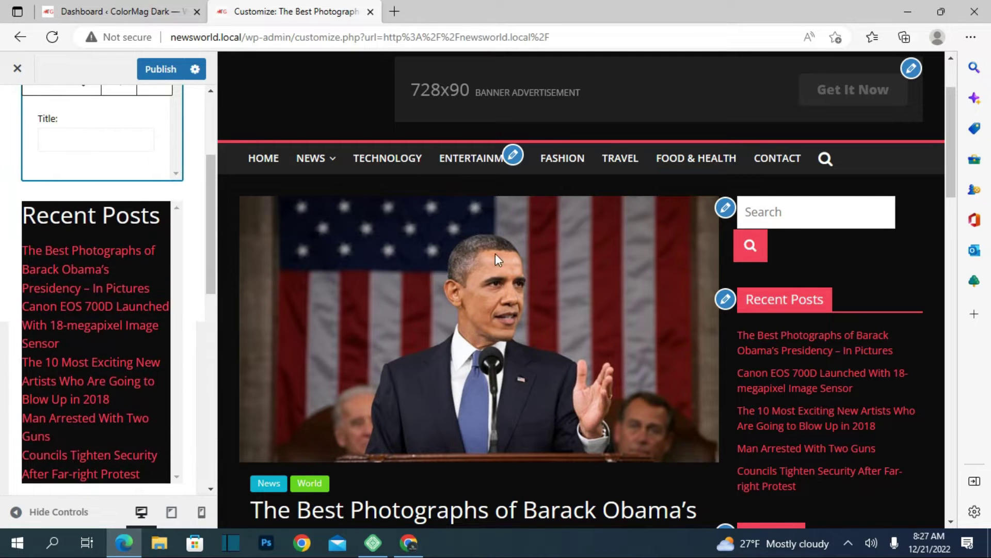
{"action": "scroll", "coordinate": [399, 319], "scroll_direction": "down", "scroll_amount": 4}
{"action": "scroll", "coordinate": [399, 318], "scroll_direction": "up", "scroll_amount": 4}
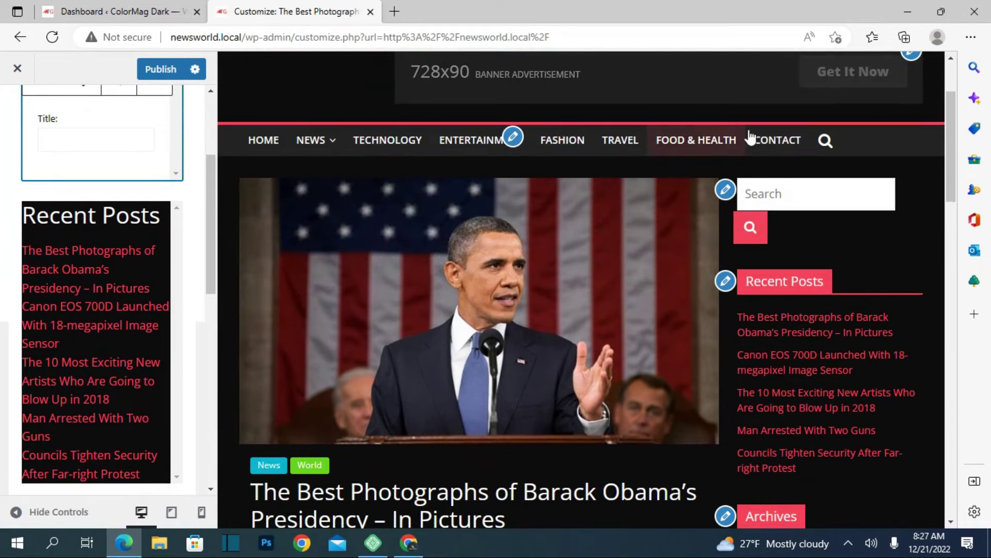
- Open the right sidebar's Recent Posts and Archives widgets and look over their settings
{"action": "left_click", "coordinate": [725, 281]}
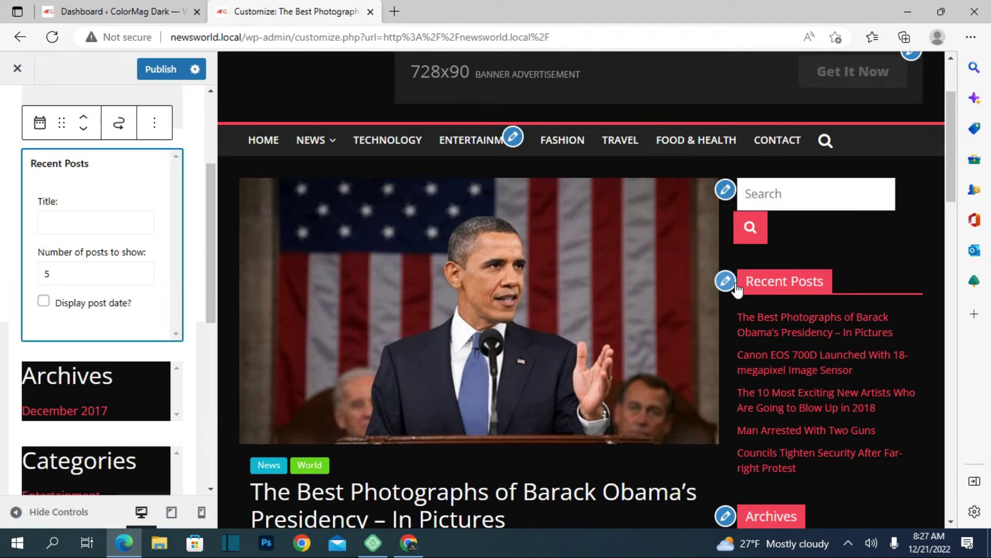
{"action": "scroll", "coordinate": [737, 289], "scroll_direction": "down", "scroll_amount": 4}
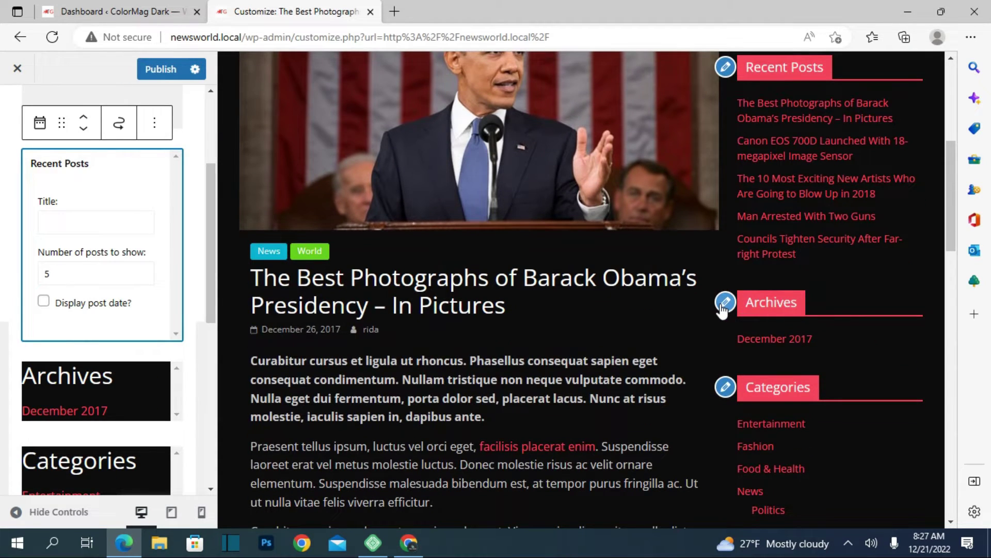
{"action": "left_click", "coordinate": [723, 306]}
{"action": "scroll", "coordinate": [722, 309], "scroll_direction": "down", "scroll_amount": 8}
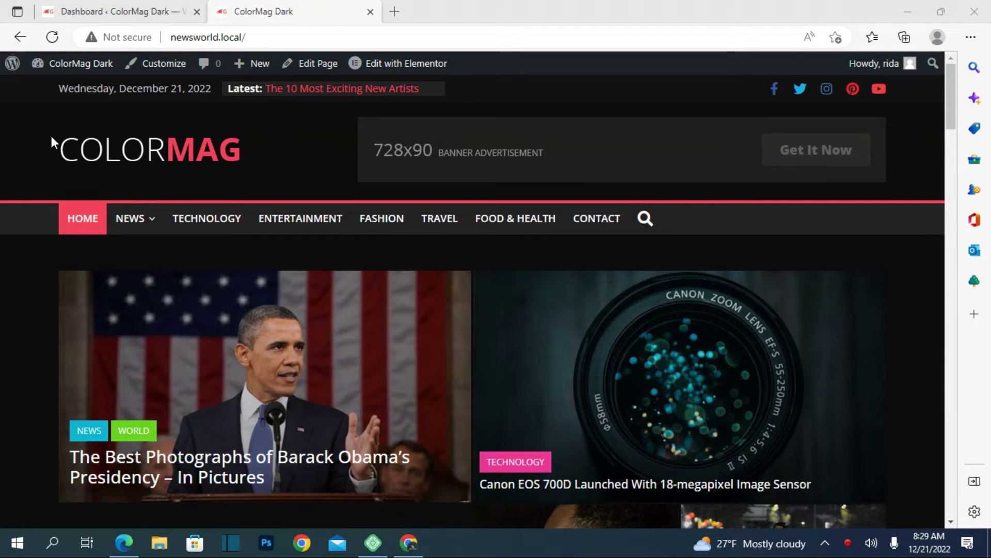
- Open the home page in Elementor and set the top Grid Style 2 block to display 5 posts
{"action": "left_click", "coordinate": [428, 77]}
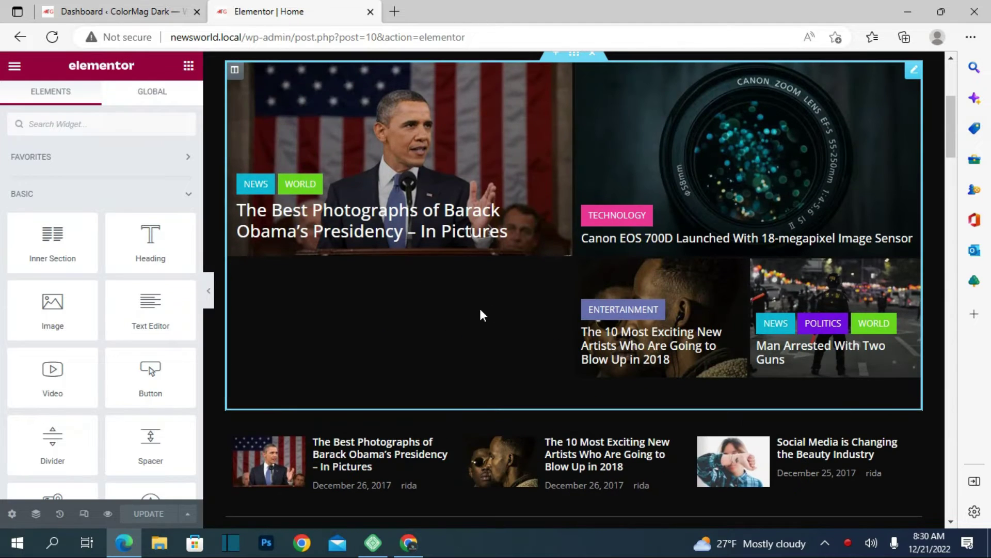
{"action": "left_click", "coordinate": [475, 317]}
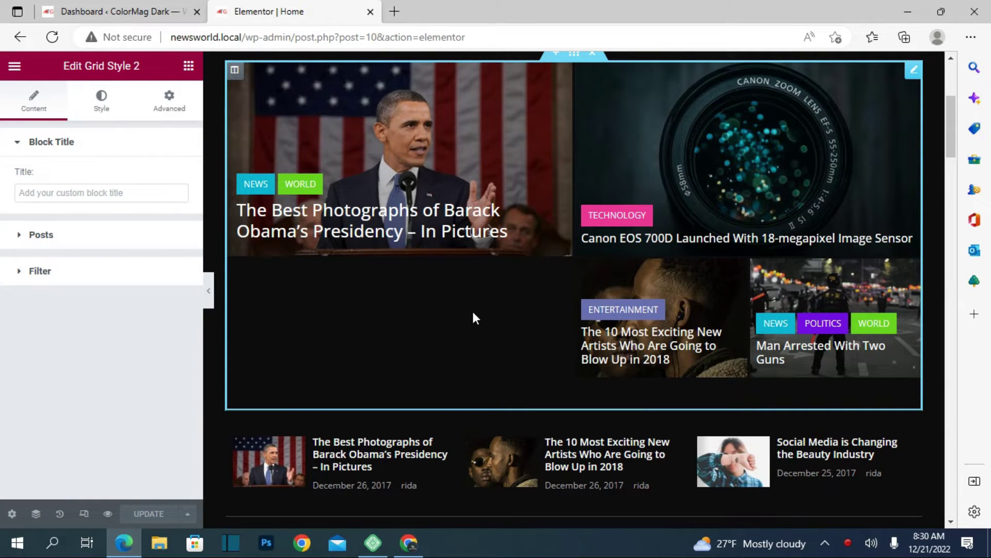
{"action": "scroll", "coordinate": [471, 309], "scroll_direction": "up", "scroll_amount": 2}
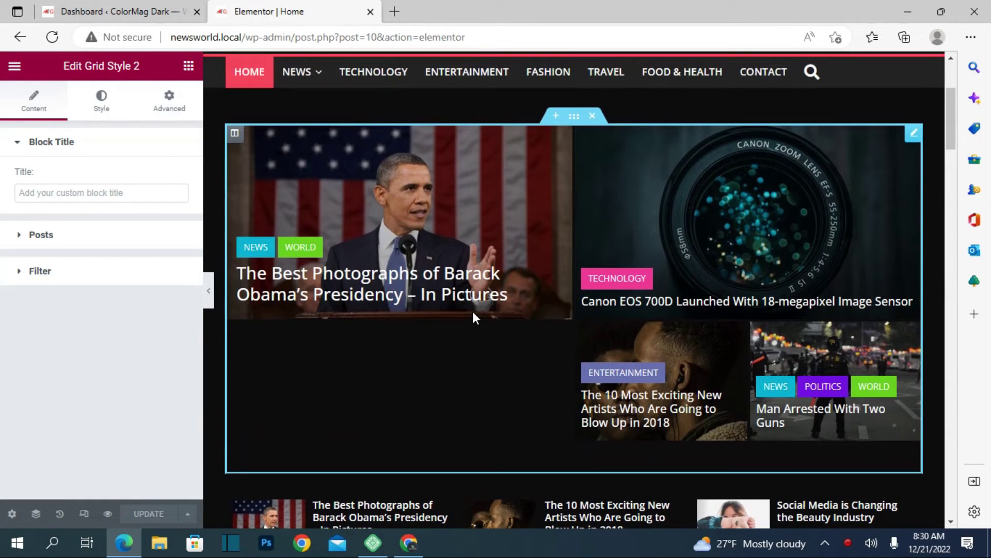
{"action": "left_click", "coordinate": [74, 233]}
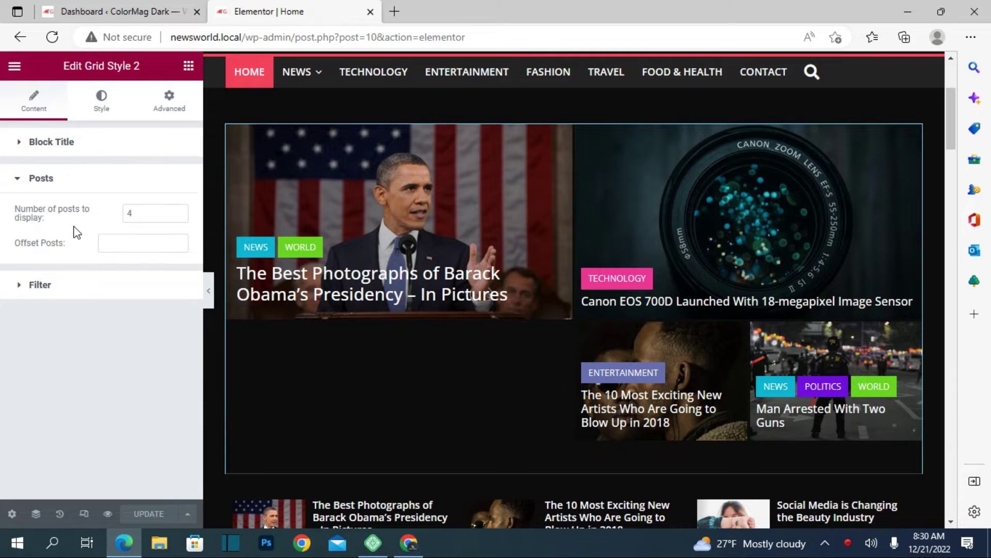
{"action": "left_click", "coordinate": [151, 210]}
{"action": "key", "text": "BackSpace"}
{"action": "type", "text": "5"}
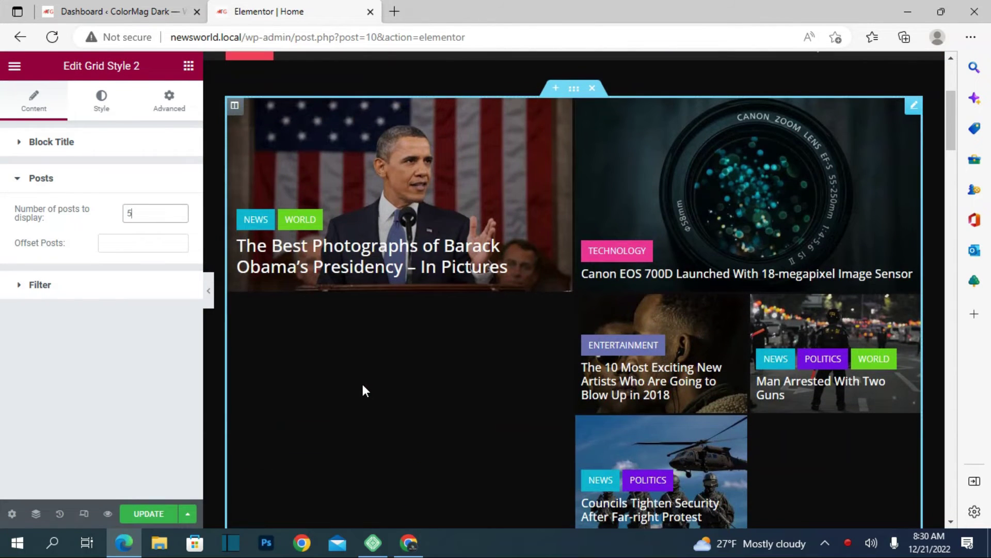
{"action": "scroll", "coordinate": [362, 385], "scroll_direction": "down", "scroll_amount": 3}
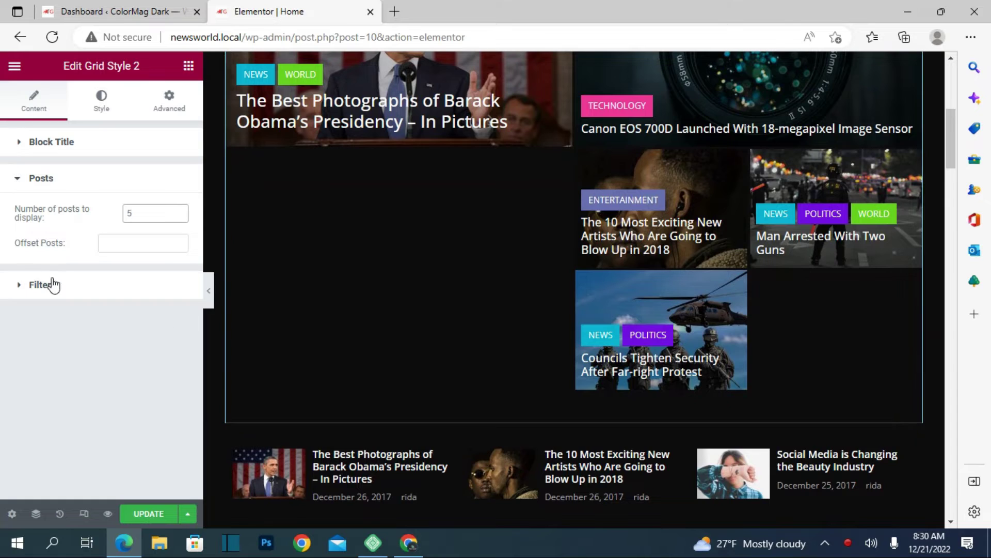
- Filter the top Grid Style 2 block's posts by category, trying Entertainment first and then choosing Fashion
{"action": "left_click", "coordinate": [20, 290]}
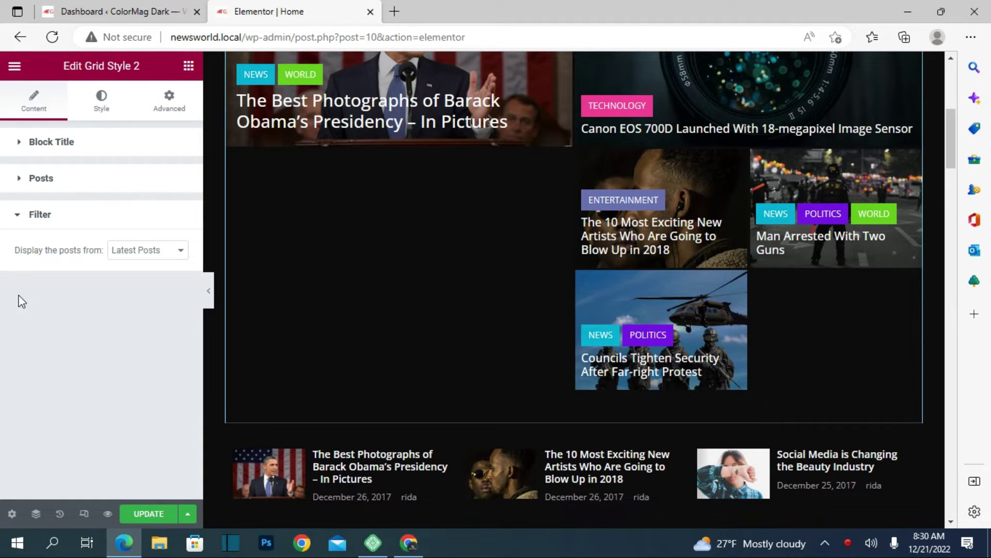
{"action": "left_click", "coordinate": [173, 253]}
{"action": "left_click", "coordinate": [155, 279]}
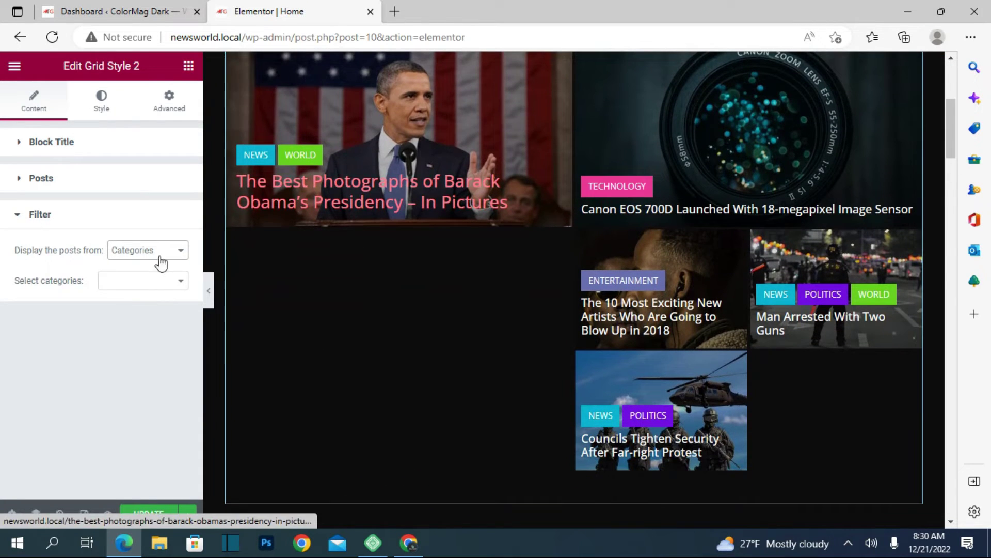
{"action": "left_click", "coordinate": [180, 282]}
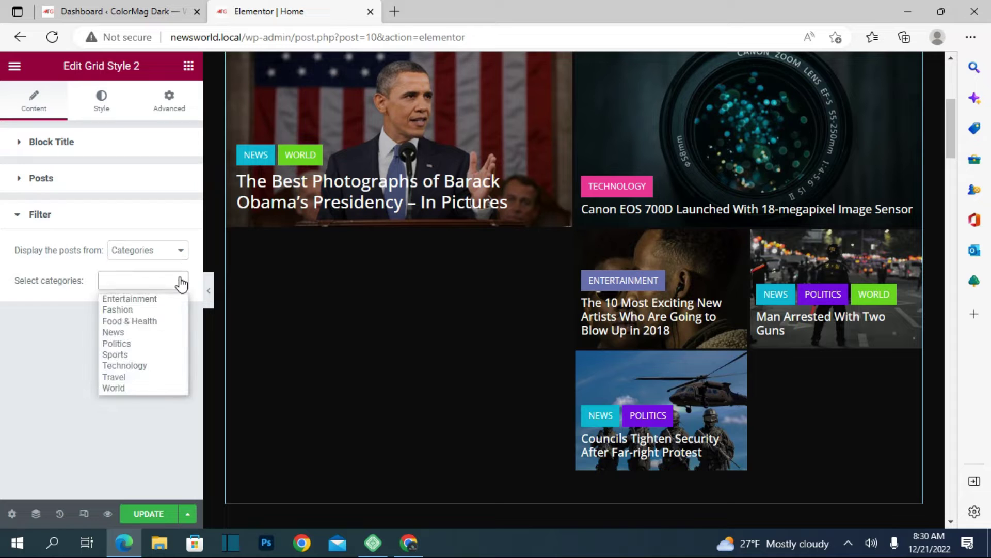
{"action": "left_click", "coordinate": [151, 301]}
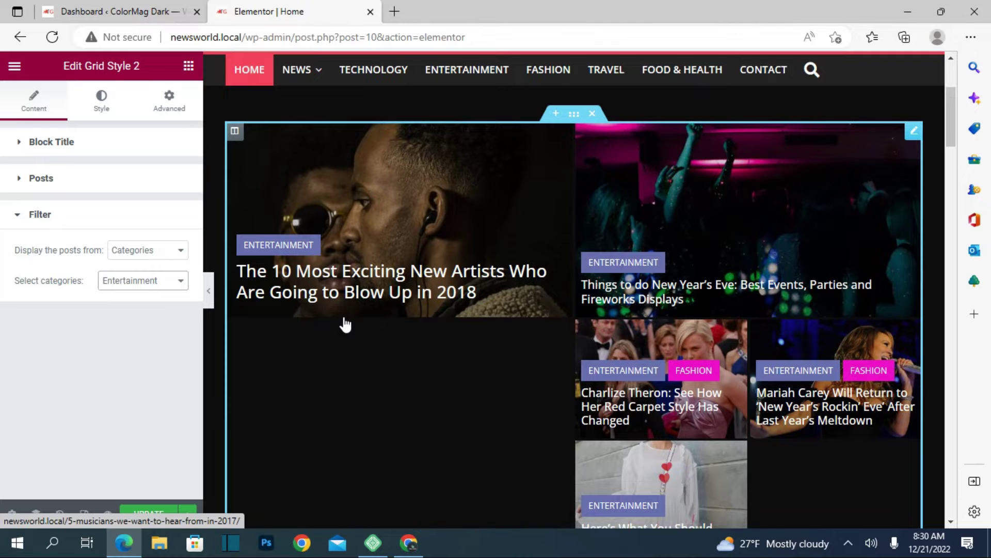
{"action": "scroll", "coordinate": [345, 324], "scroll_direction": "down", "scroll_amount": 2}
{"action": "left_click", "coordinate": [181, 281]}
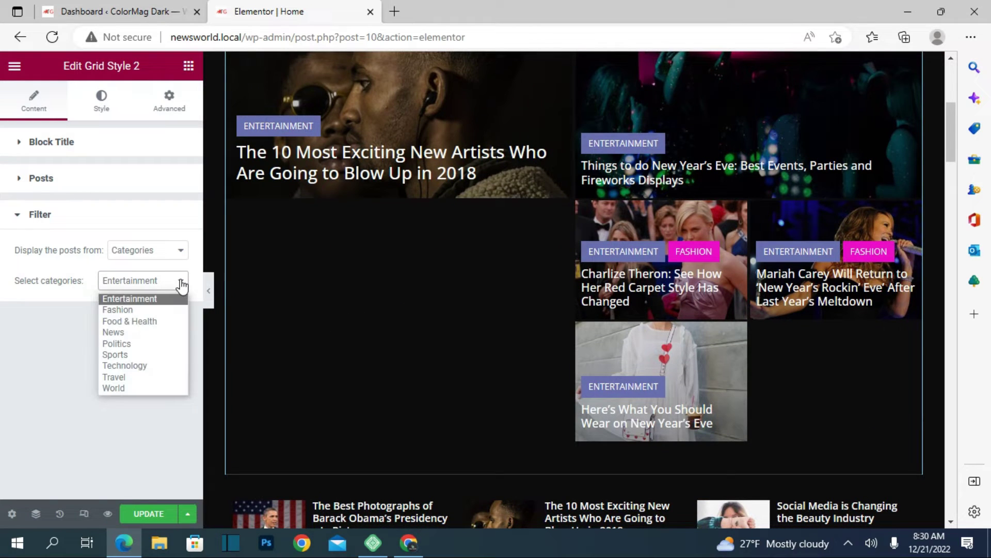
{"action": "left_click", "coordinate": [147, 312]}
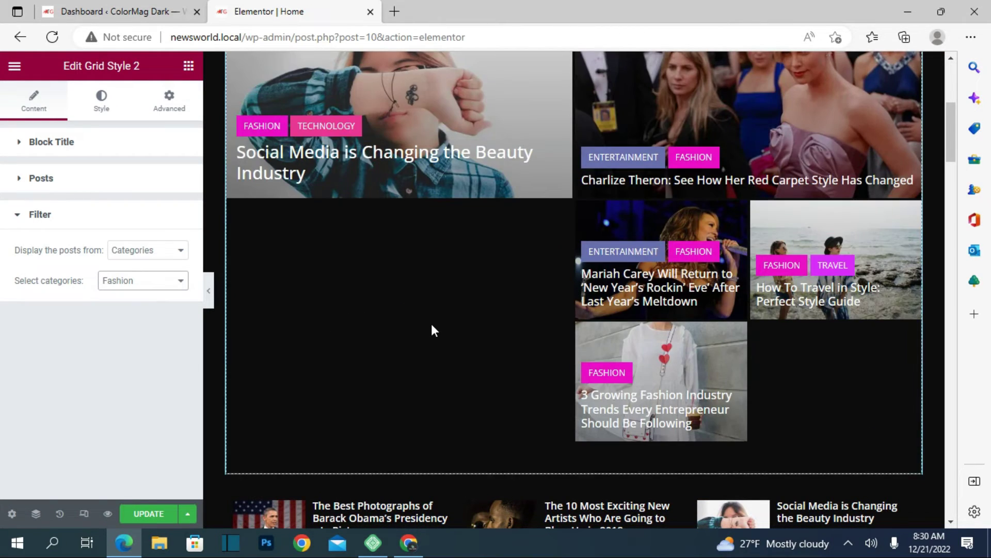
- Switch the top Grid Style 2 block's post source from Categories to Latest Posts
{"action": "scroll", "coordinate": [435, 322], "scroll_direction": "up", "scroll_amount": 2}
{"action": "scroll", "coordinate": [436, 326], "scroll_direction": "down", "scroll_amount": 1}
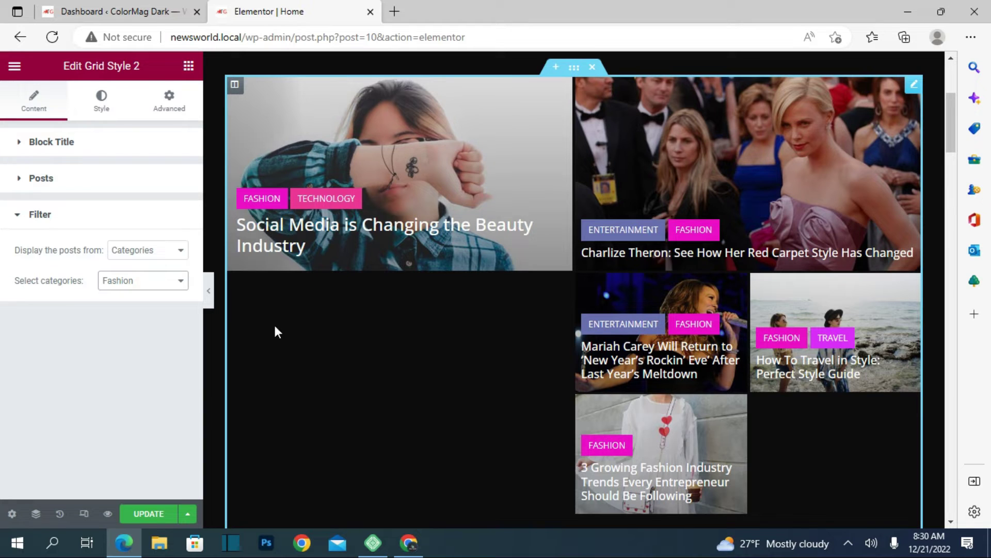
{"action": "left_click", "coordinate": [181, 257]}
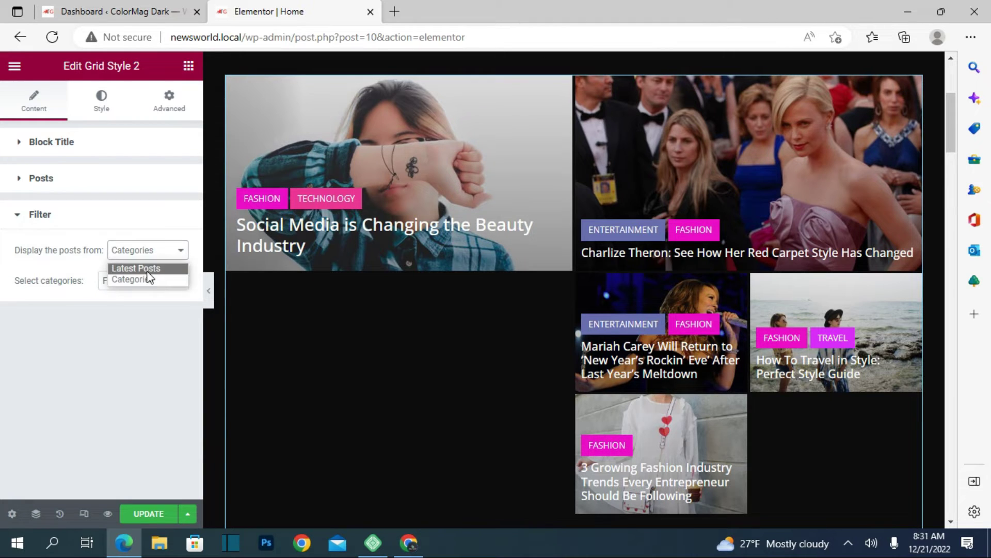
{"action": "left_click", "coordinate": [147, 271]}
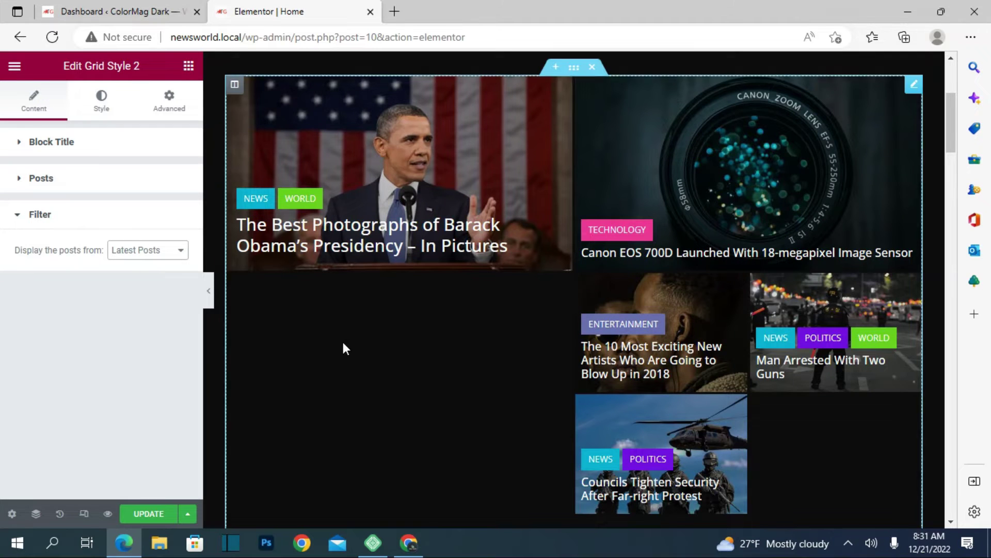
- Filter the first Block Style 6 post beneath the top grid by category, trying Fashion first and then choosing Entertainment
{"action": "scroll", "coordinate": [345, 341], "scroll_direction": "down", "scroll_amount": 3}
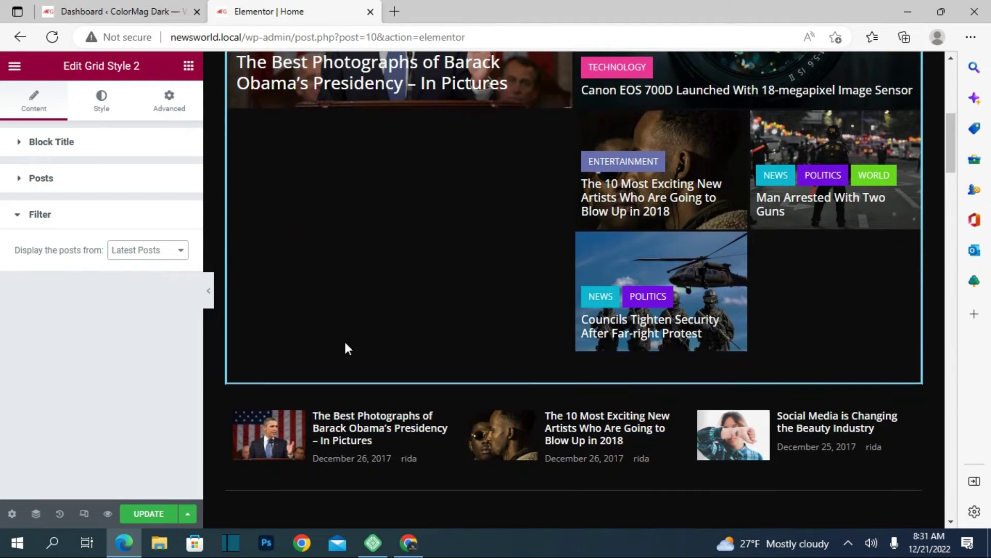
{"action": "scroll", "coordinate": [345, 342], "scroll_direction": "down", "scroll_amount": 4}
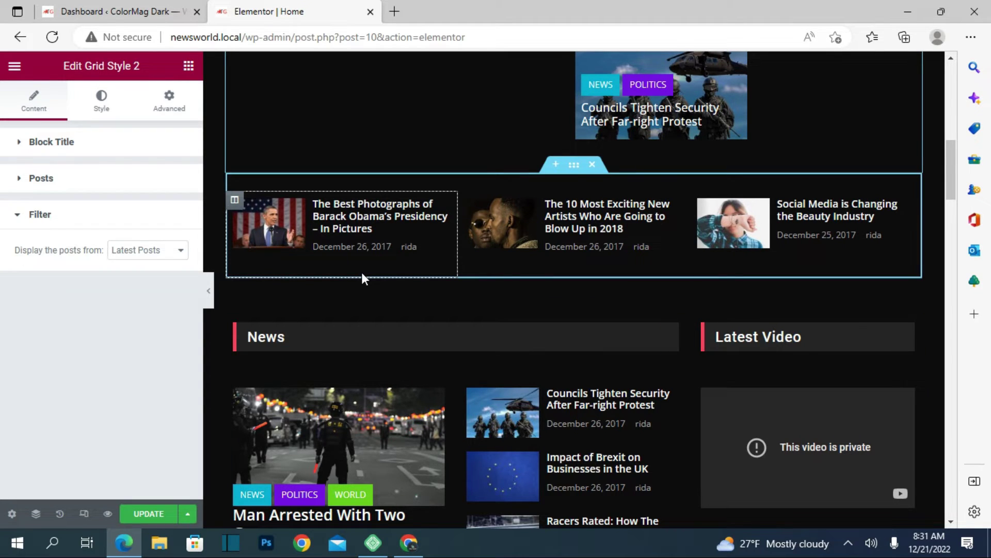
{"action": "left_click", "coordinate": [361, 274]}
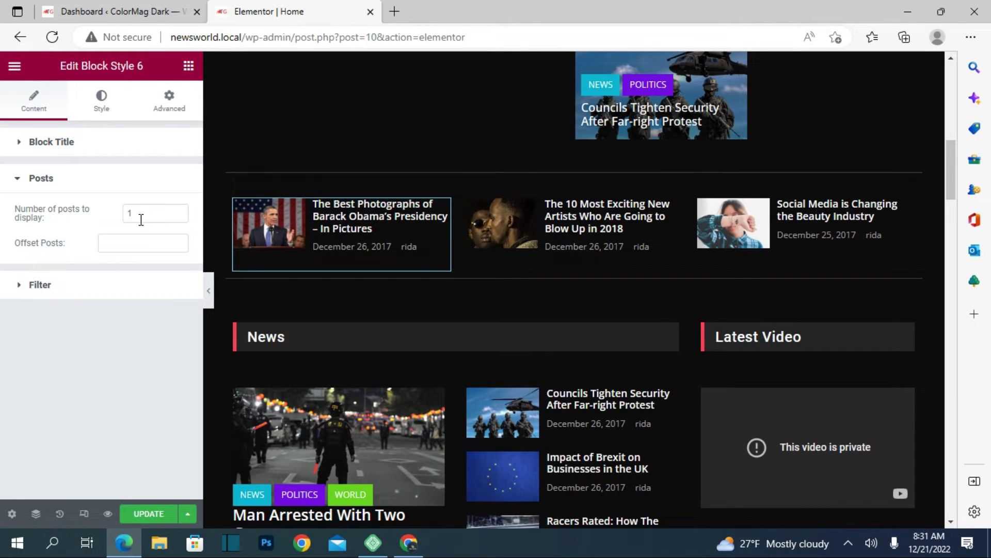
{"action": "left_click", "coordinate": [97, 284]}
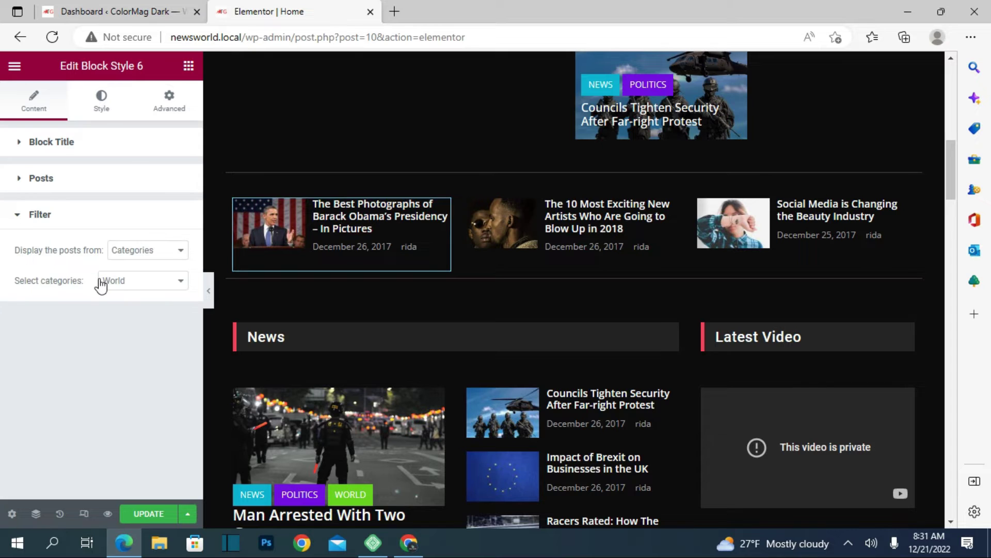
{"action": "left_click", "coordinate": [179, 285]}
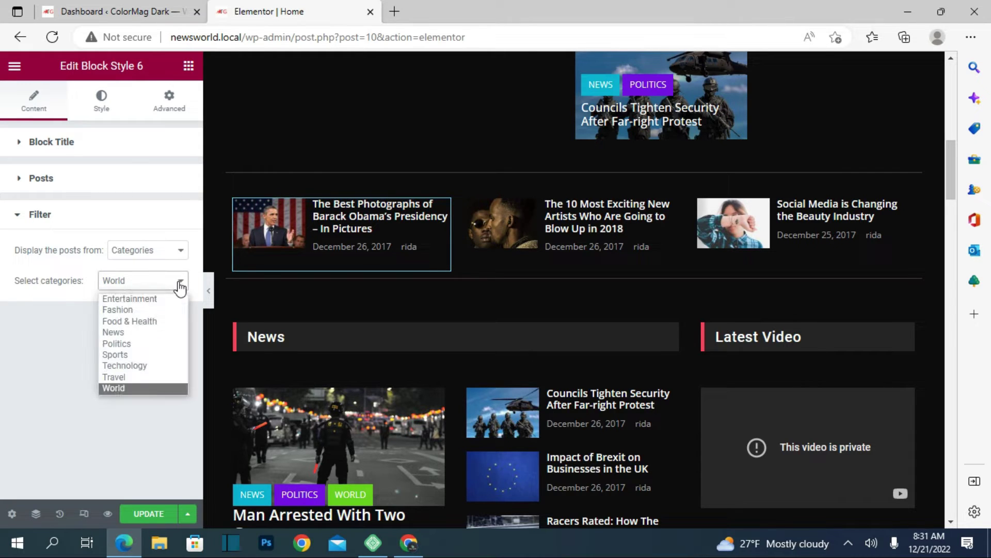
{"action": "left_click", "coordinate": [161, 310]}
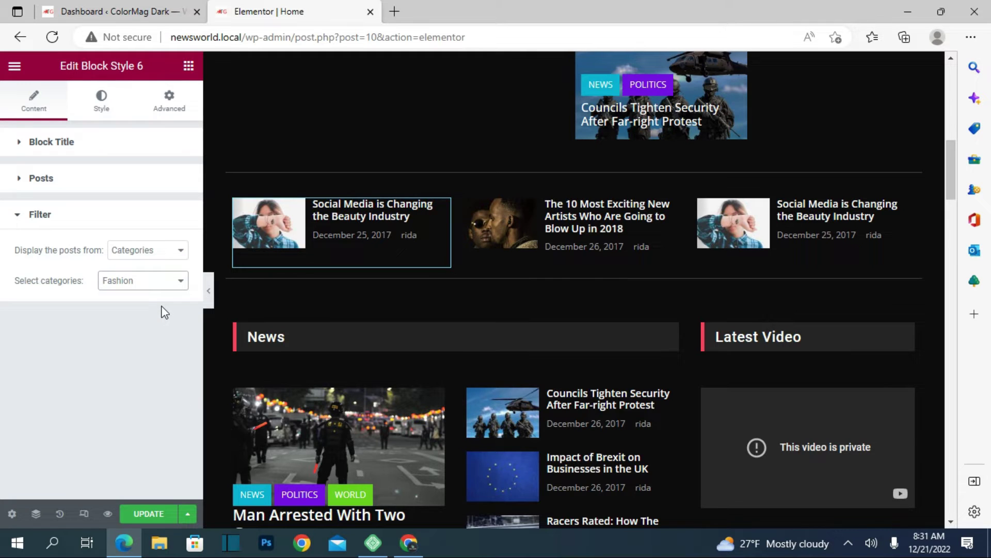
{"action": "left_click", "coordinate": [177, 282]}
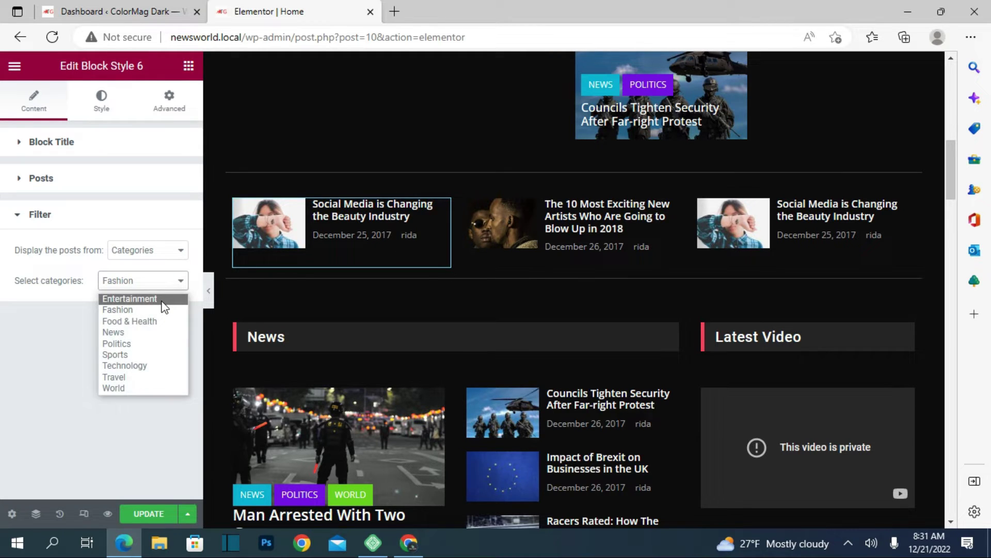
{"action": "left_click", "coordinate": [162, 300]}
- Open the News section's post block and the Latest Video widget, and look over the video's source choices and options
{"action": "scroll", "coordinate": [410, 298], "scroll_direction": "down", "scroll_amount": 3}
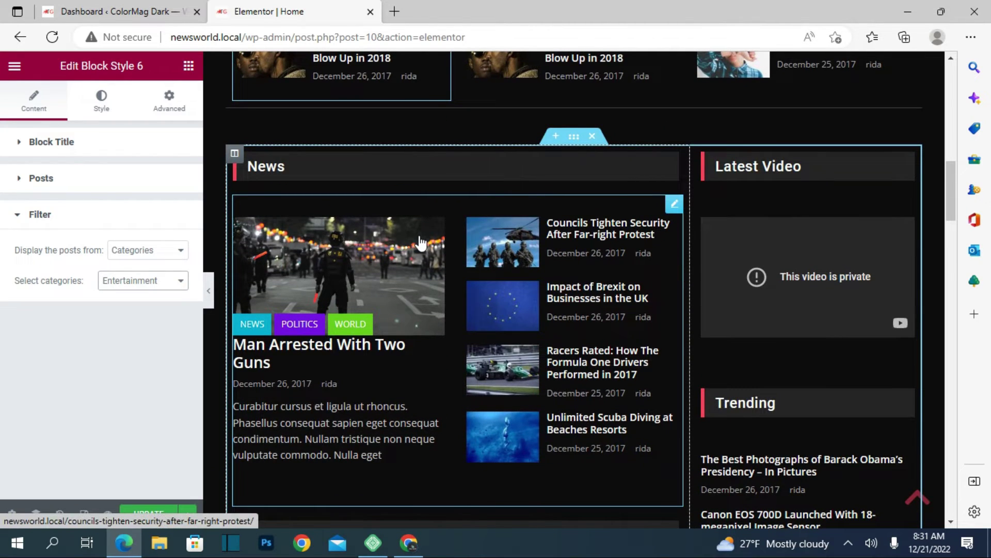
{"action": "left_click", "coordinate": [420, 242]}
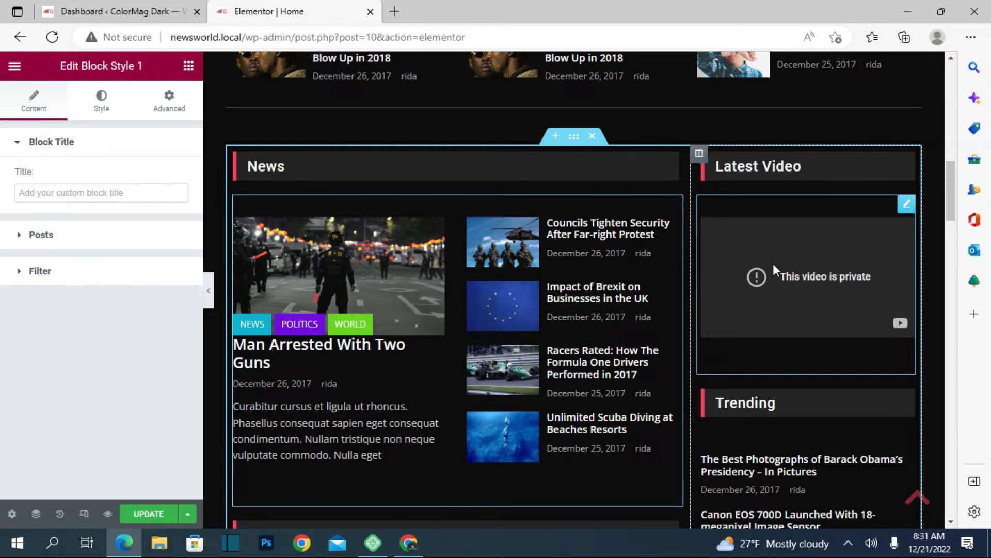
{"action": "left_click", "coordinate": [907, 205]}
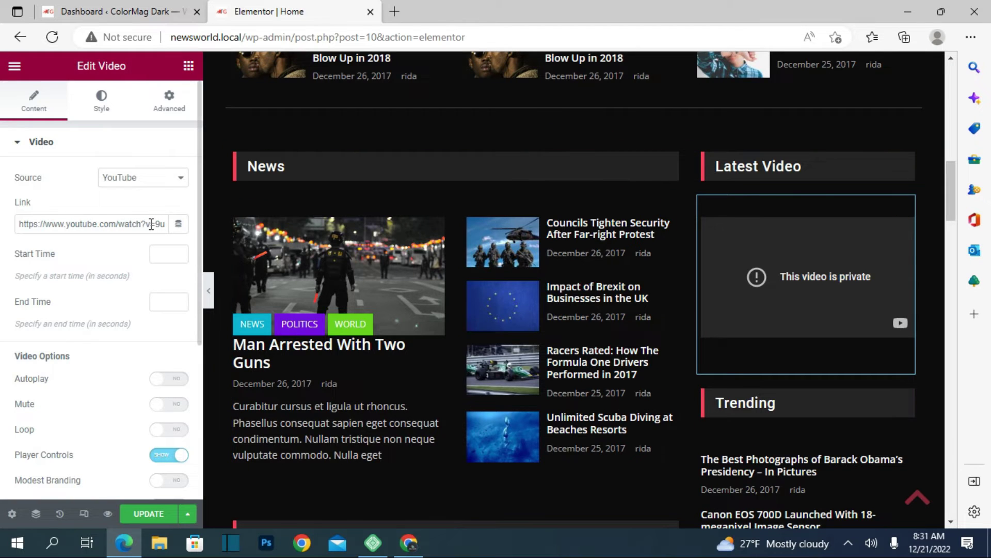
{"action": "left_click", "coordinate": [171, 183]}
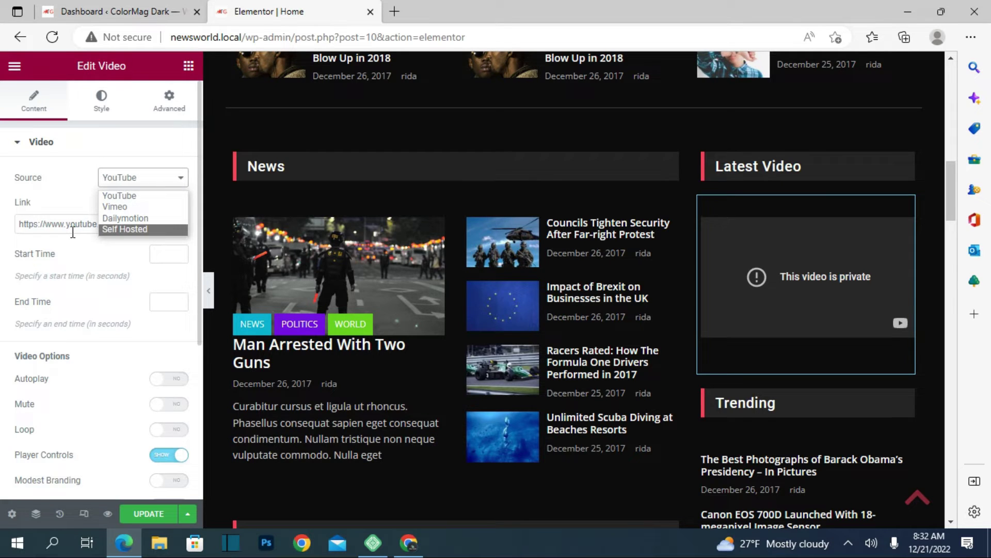
{"action": "scroll", "coordinate": [79, 320], "scroll_direction": "down", "scroll_amount": 3}
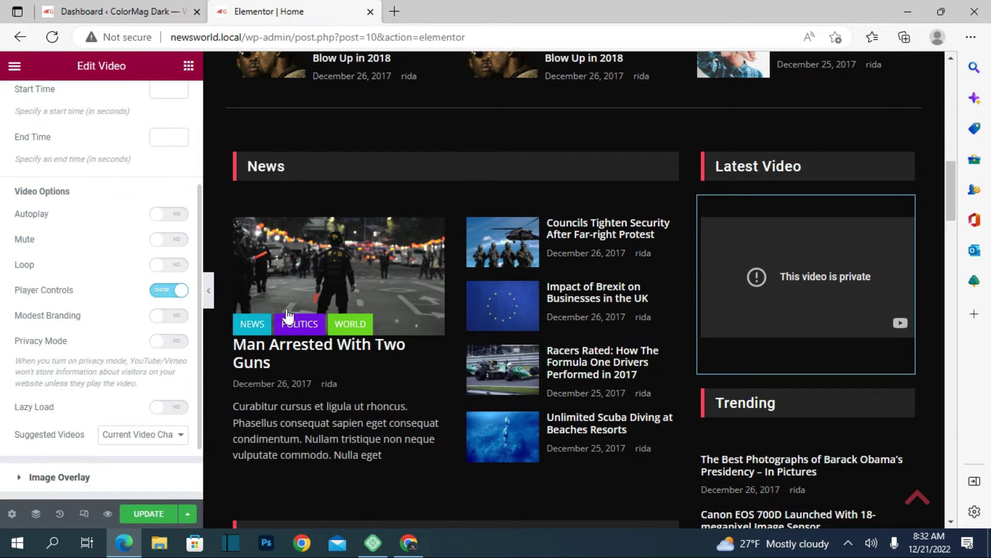
- Open the Trending heading and the post list beneath it to view their content settings
{"action": "scroll", "coordinate": [516, 387], "scroll_direction": "down", "scroll_amount": 2}
{"action": "scroll", "coordinate": [516, 388], "scroll_direction": "down", "scroll_amount": 3}
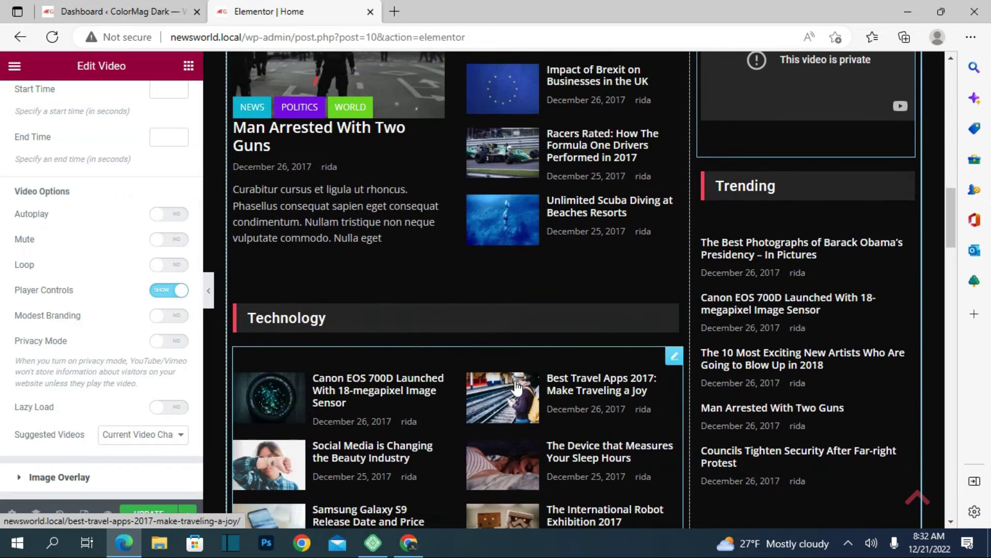
{"action": "left_click", "coordinate": [816, 223]}
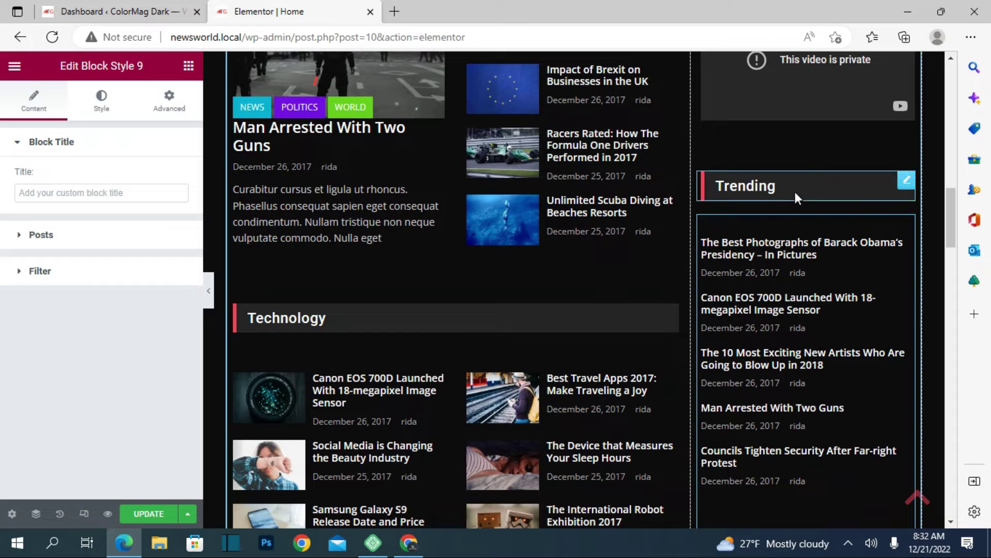
{"action": "left_click", "coordinate": [780, 188]}
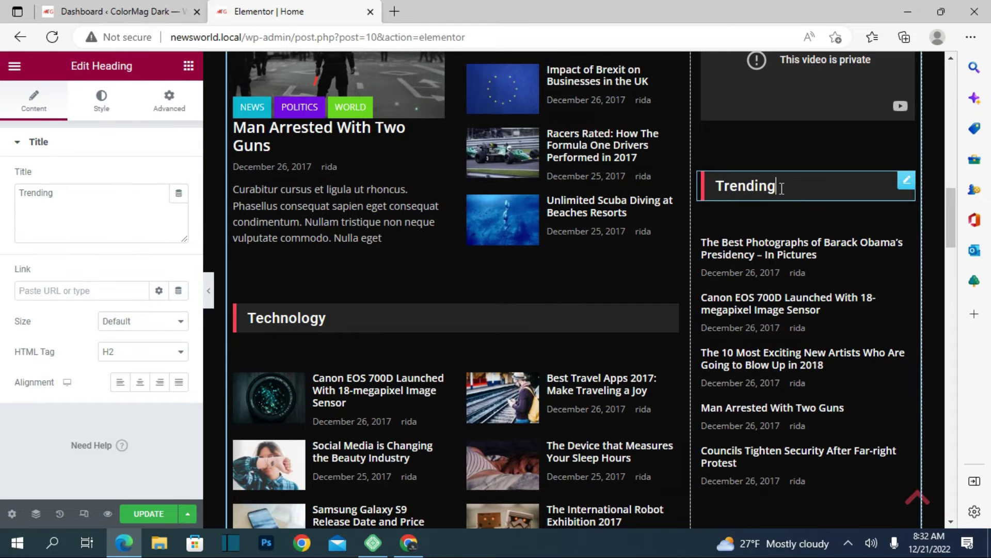
{"action": "left_click", "coordinate": [760, 283]}
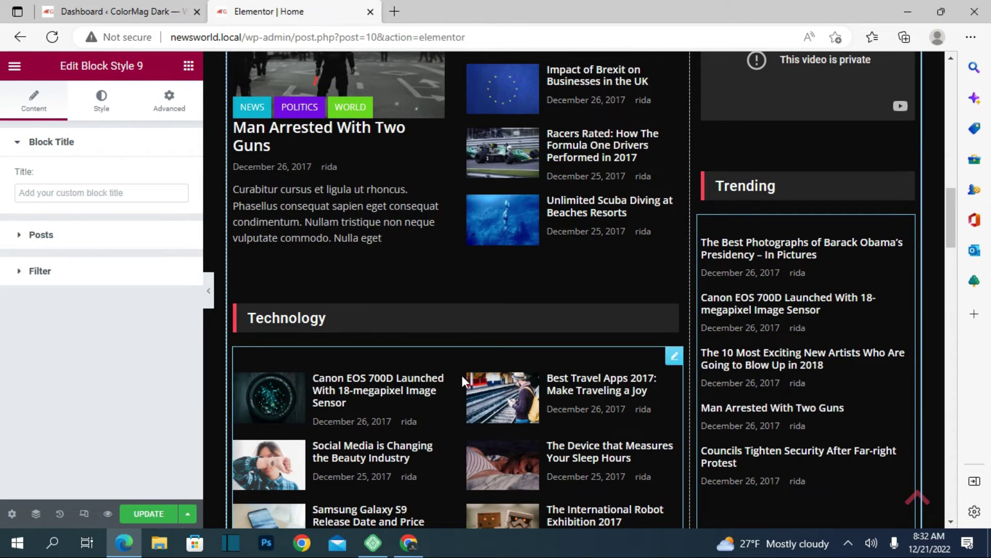
- Set the category filter of the post block under the Technology heading to Politics
{"action": "scroll", "coordinate": [463, 381], "scroll_direction": "down", "scroll_amount": 4}
{"action": "left_click", "coordinate": [446, 192]}
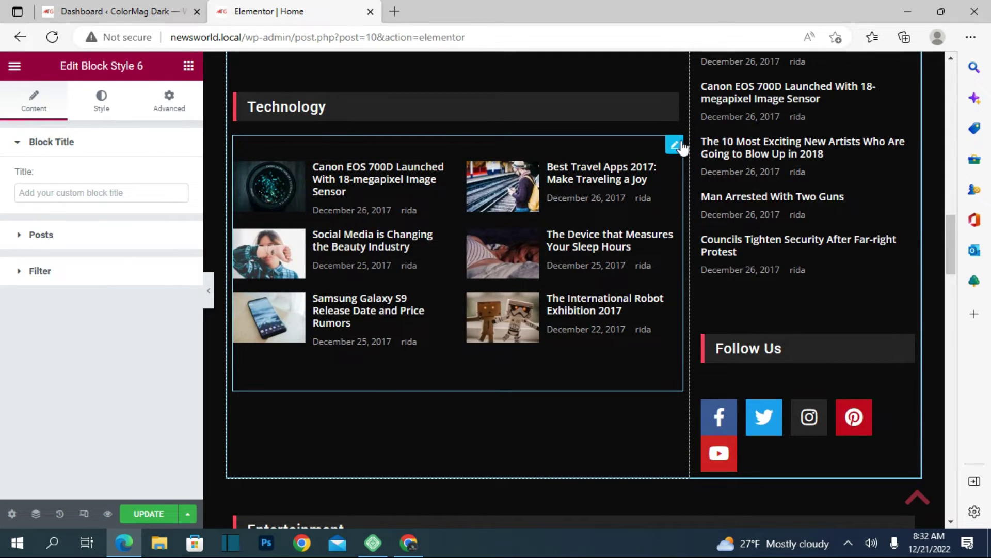
{"action": "left_click", "coordinate": [103, 234]}
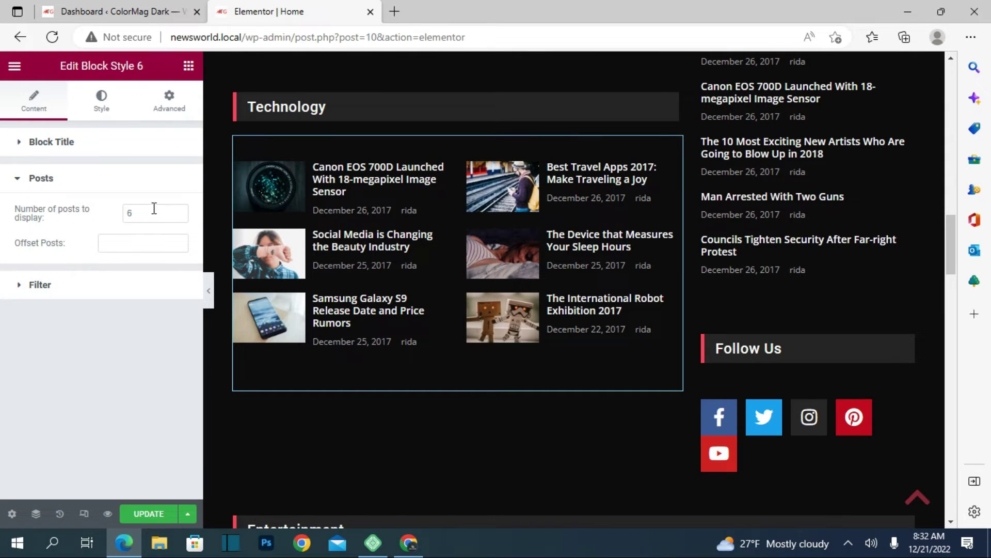
{"action": "left_click", "coordinate": [69, 285]}
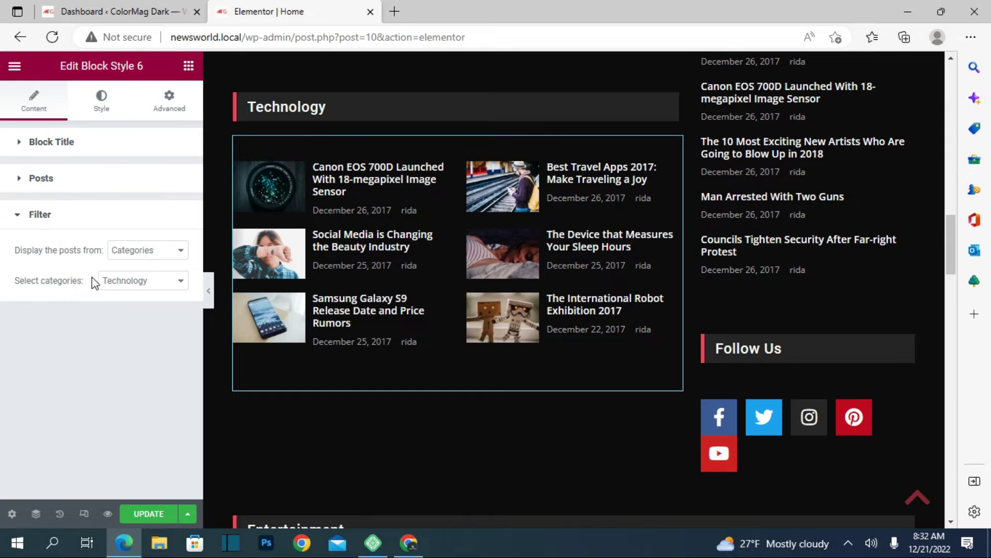
{"action": "left_click", "coordinate": [174, 280]}
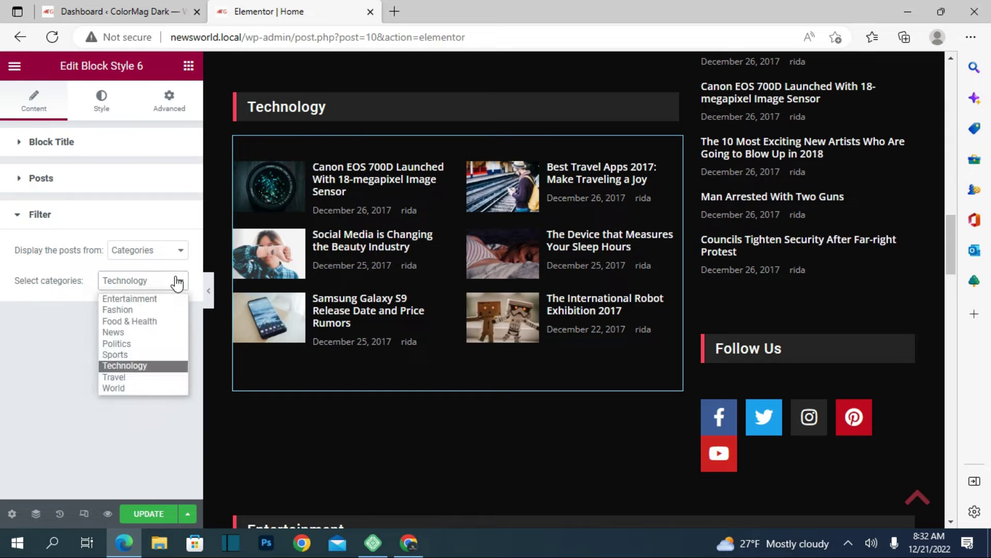
{"action": "left_click", "coordinate": [138, 344]}
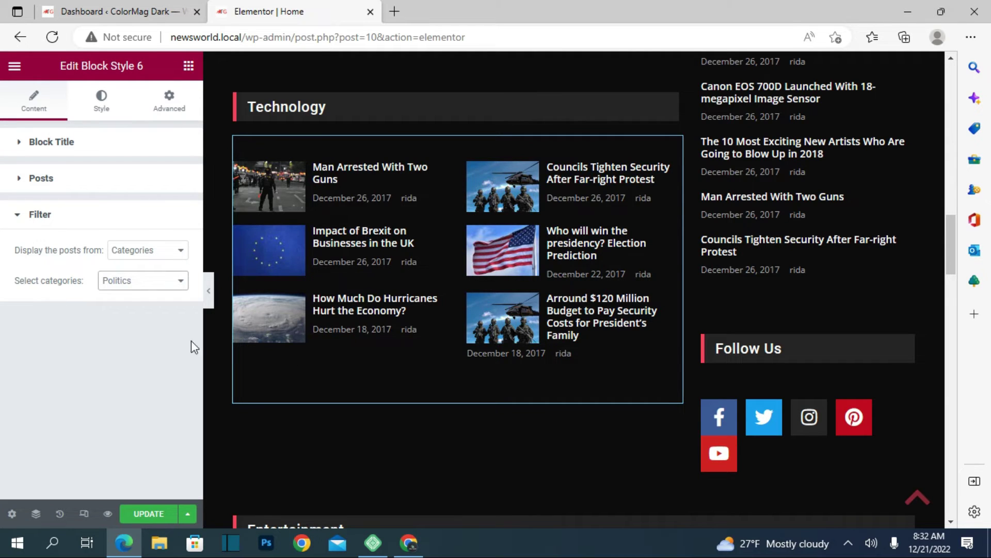
- Open the Follow Us social icons and the Entertainment grid block, and look over the remaining home page sections
{"action": "scroll", "coordinate": [533, 438], "scroll_direction": "down", "scroll_amount": 3}
{"action": "scroll", "coordinate": [536, 447], "scroll_direction": "up", "scroll_amount": 1}
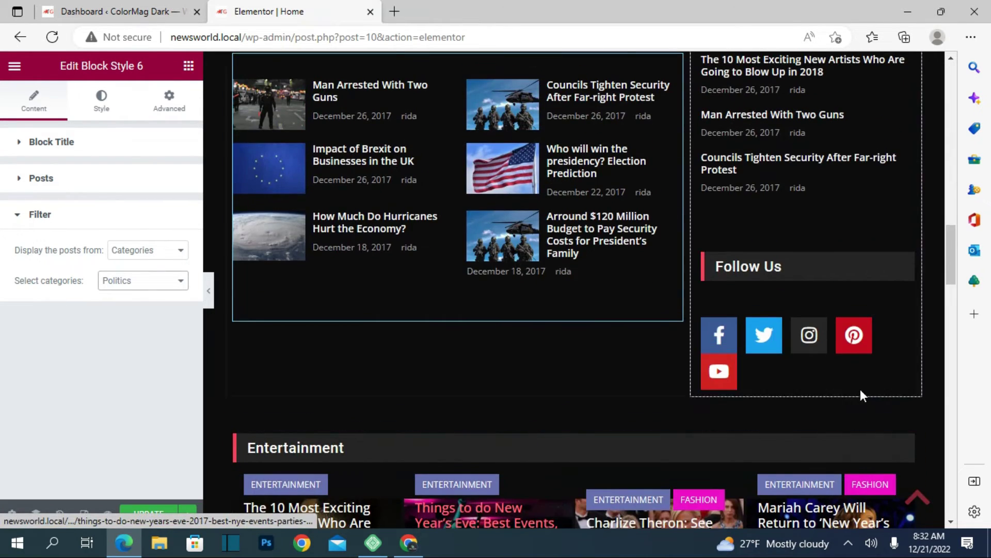
{"action": "left_click", "coordinate": [864, 364]}
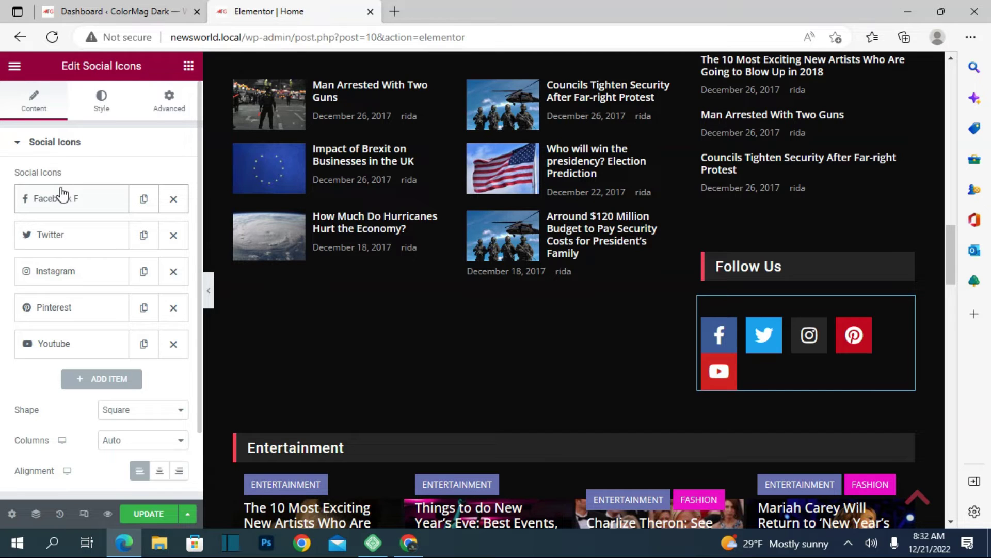
{"action": "scroll", "coordinate": [248, 305], "scroll_direction": "down", "scroll_amount": 5}
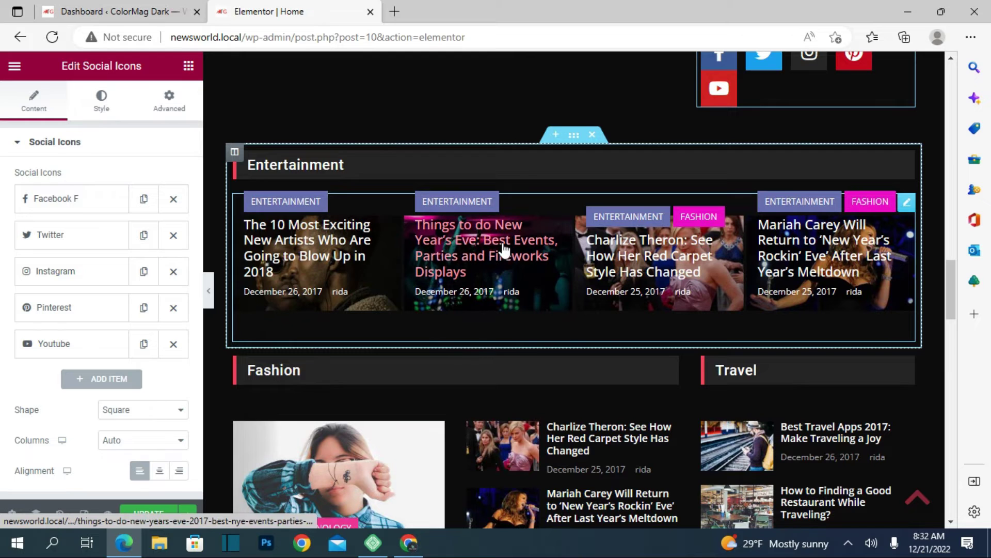
{"action": "left_click", "coordinate": [549, 212]}
{"action": "scroll", "coordinate": [550, 212], "scroll_direction": "down", "scroll_amount": 8}
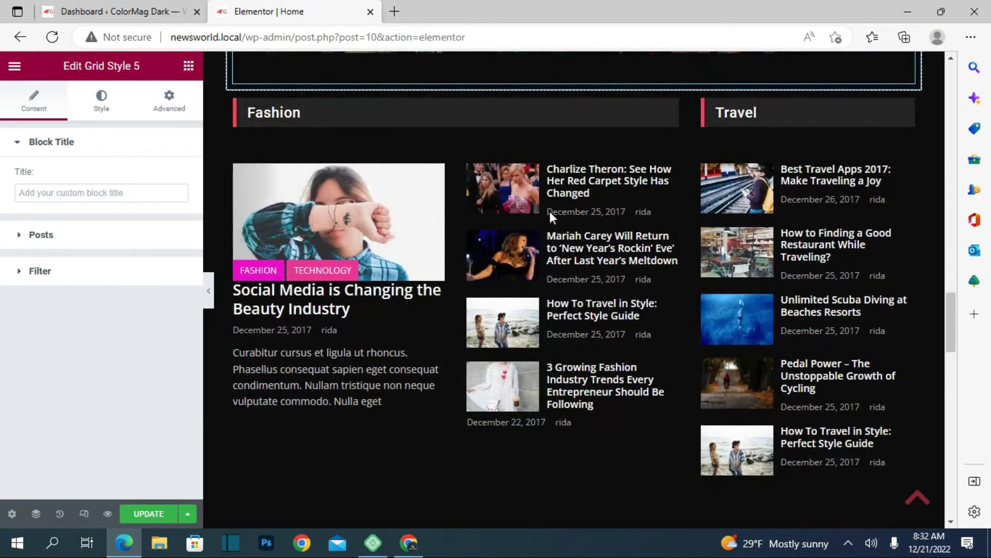
{"action": "scroll", "coordinate": [549, 211], "scroll_direction": "down", "scroll_amount": 6}
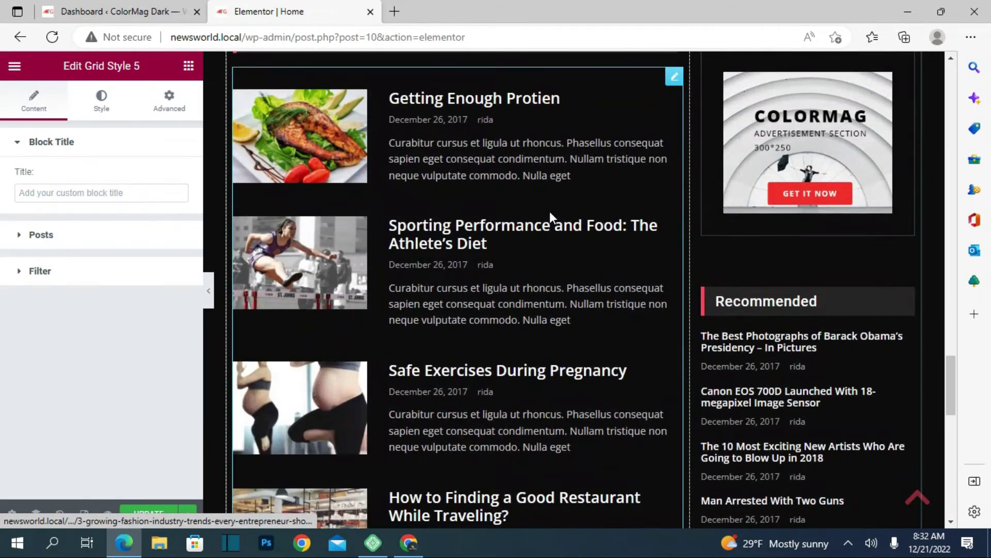
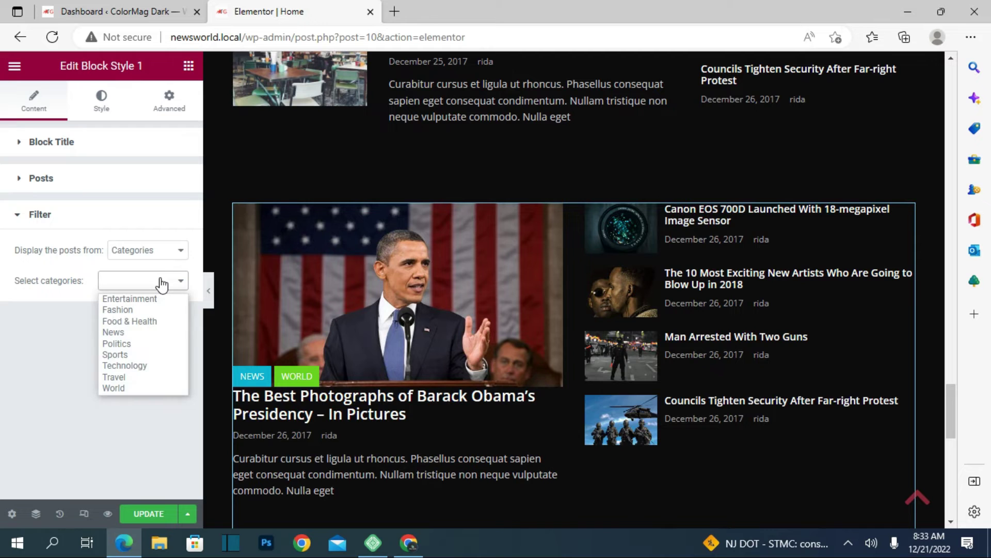
- Set the category of the Block Style 1 widget at the end of the home page to Travel
{"action": "left_click", "coordinate": [115, 377]}
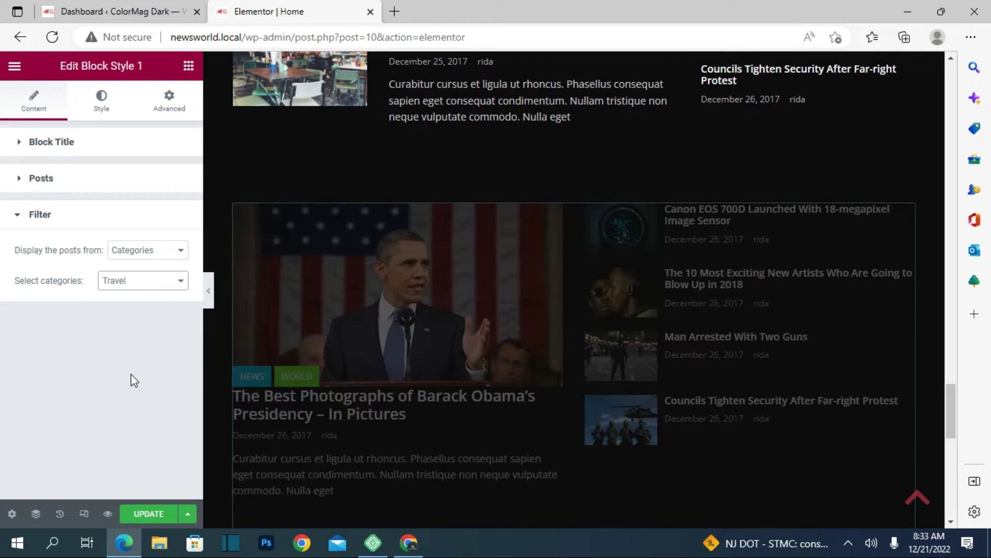
{"action": "scroll", "coordinate": [433, 367], "scroll_direction": "down", "scroll_amount": 3}
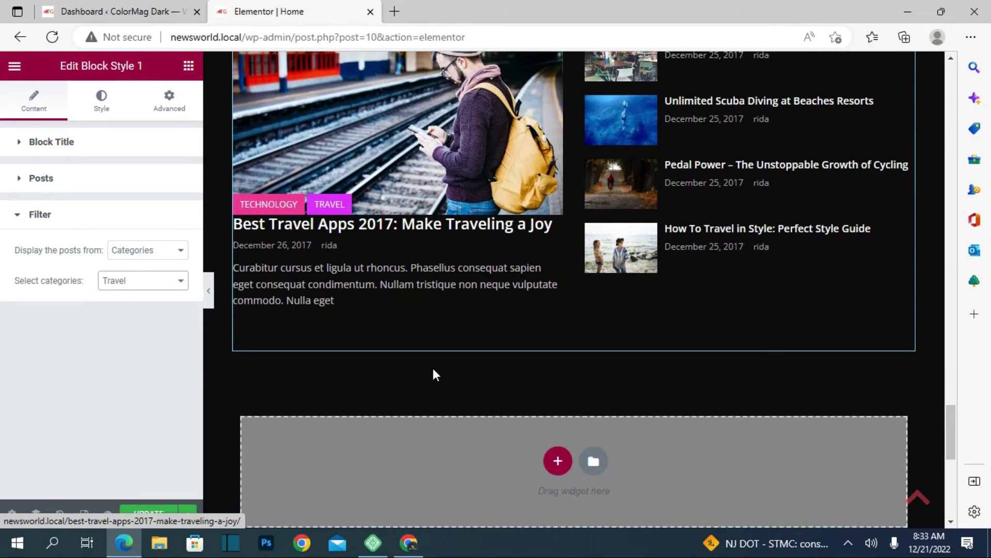
{"action": "scroll", "coordinate": [432, 367], "scroll_direction": "up", "scroll_amount": 3}
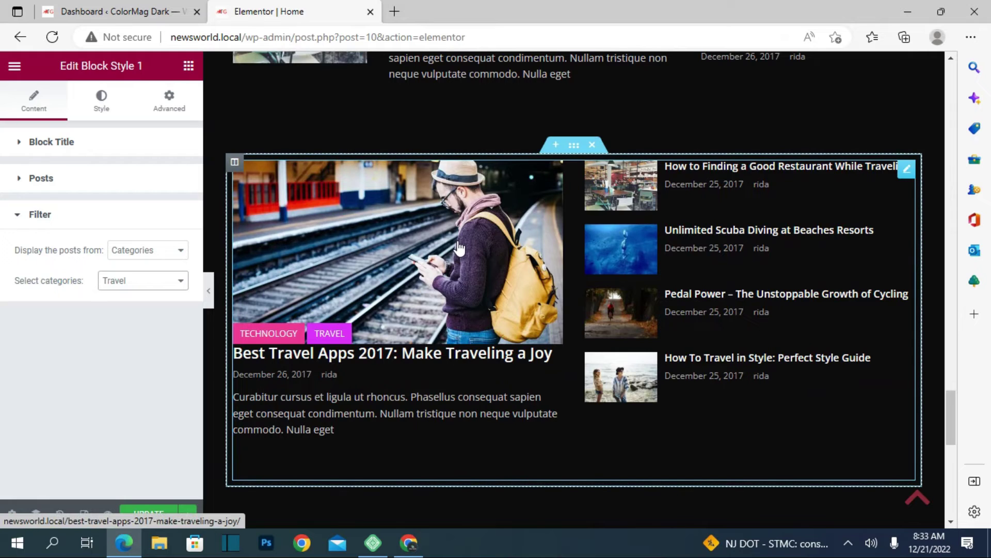
- Add a single-column section above the Travel post block and place a Heading widget in it
{"action": "left_click", "coordinate": [555, 146]}
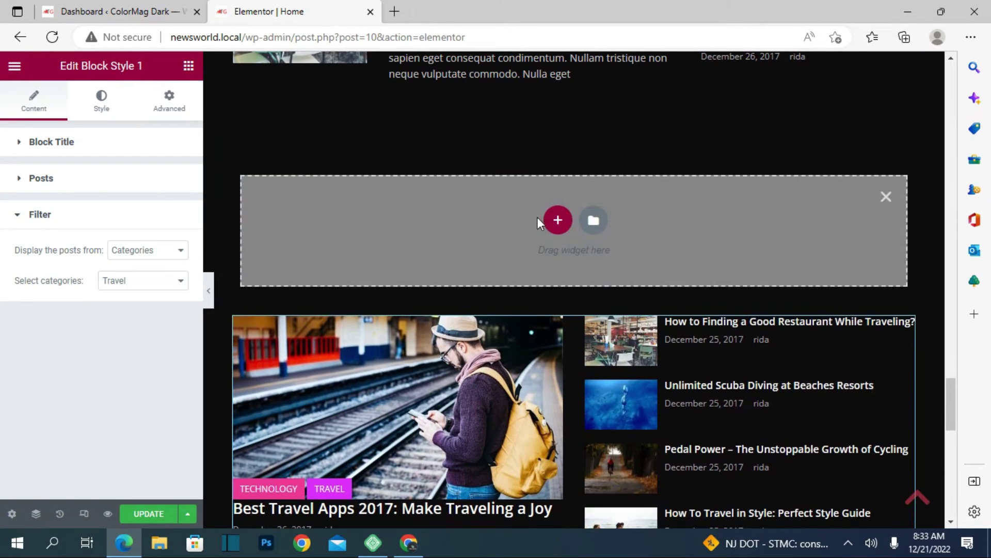
{"action": "left_click", "coordinate": [556, 220]}
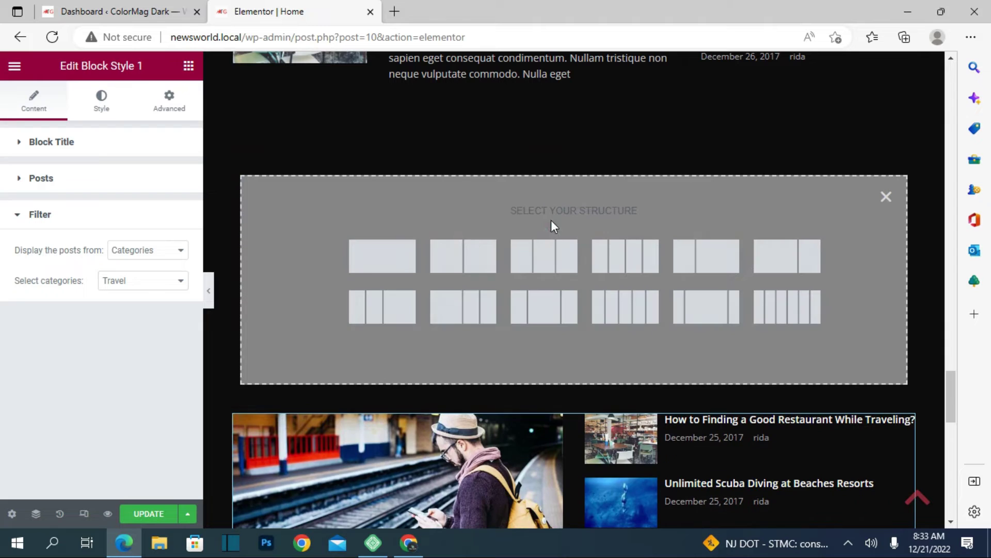
{"action": "left_click", "coordinate": [364, 270]}
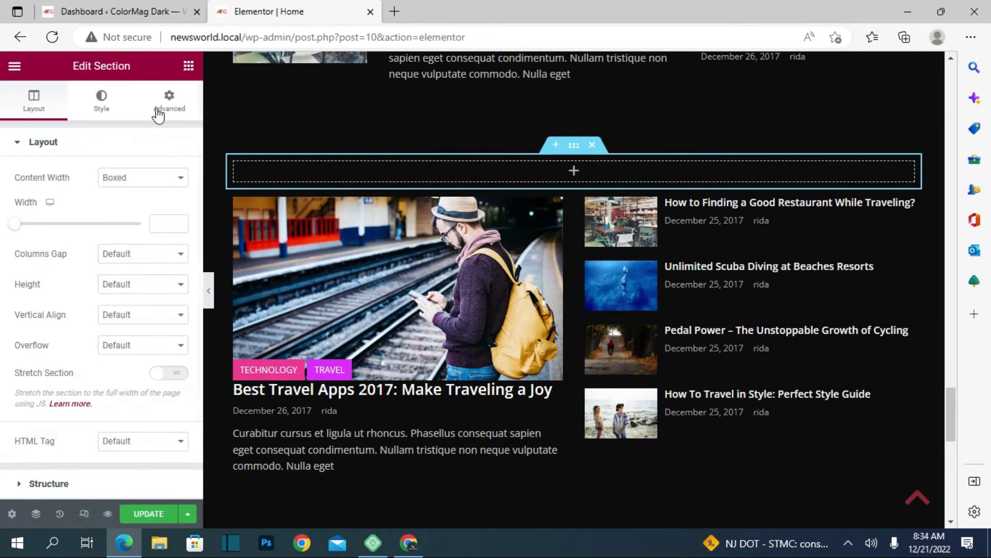
{"action": "left_click", "coordinate": [550, 172]}
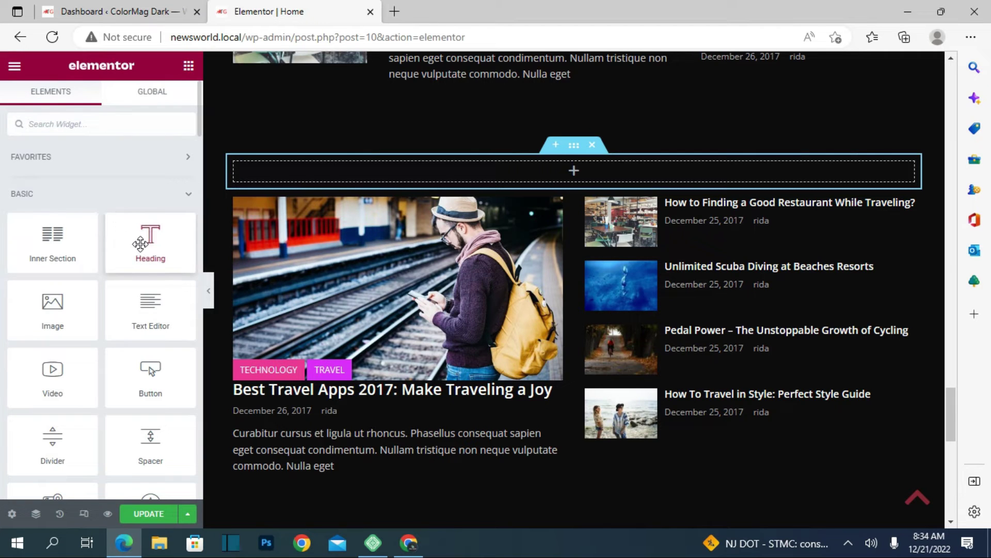
{"action": "left_click_drag", "start_coordinate": [140, 244], "coordinate": [507, 177]}
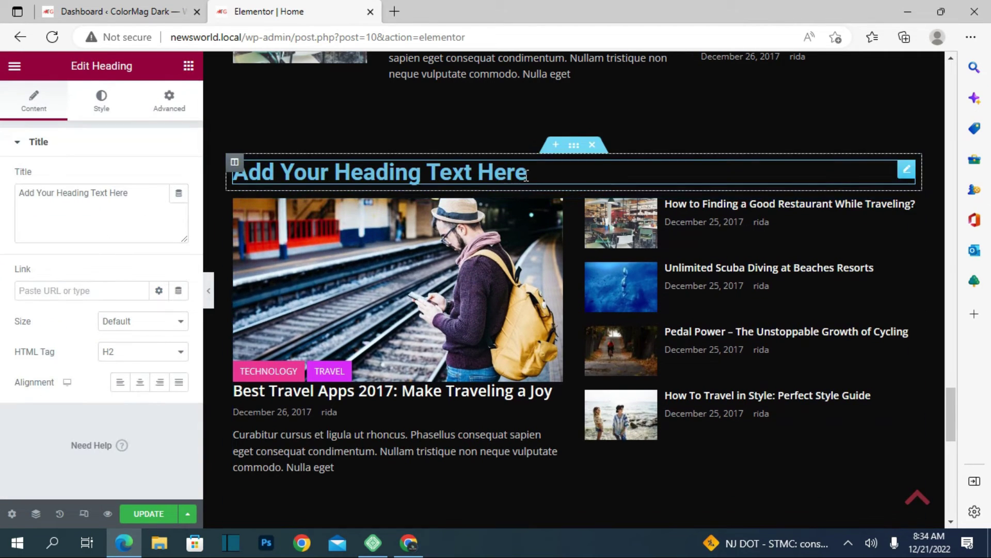
- Replace the new heading's placeholder title with "Travel"
{"action": "left_click", "coordinate": [155, 197]}
{"action": "key", "text": "BackSpace"}
{"action": "key", "text": "BackSpace"}
{"action": "key", "text": "BackSpace"}
{"action": "key", "text": "BackSpace"}
{"action": "key", "text": "BackSpace"}
{"action": "key", "text": "BackSpace"}
{"action": "key", "text": "BackSpace"}
{"action": "key", "text": "BackSpace"}
{"action": "key", "text": "BackSpace"}
{"action": "key", "text": "BackSpace"}
{"action": "key", "text": "BackSpace"}
{"action": "key", "text": "BackSpace"}
{"action": "key", "text": "BackSpace"}
{"action": "key", "text": "BackSpace"}
{"action": "key", "text": "BackSpace"}
{"action": "key", "text": "BackSpace"}
{"action": "key", "text": "BackSpace"}
{"action": "key", "text": "BackSpace"}
{"action": "key", "text": "BackSpace"}
{"action": "key", "text": "BackSpace"}
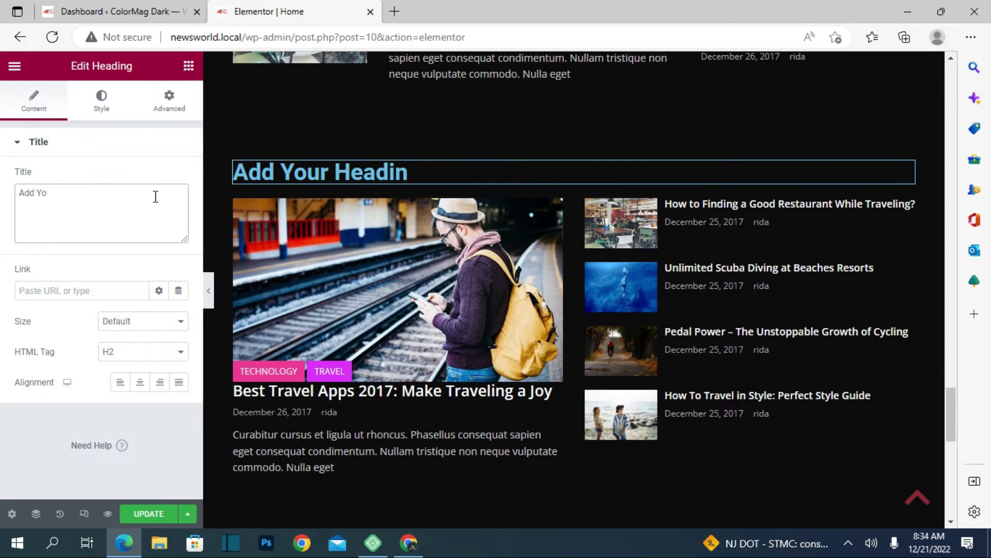
{"action": "type", "text": "Travel"}
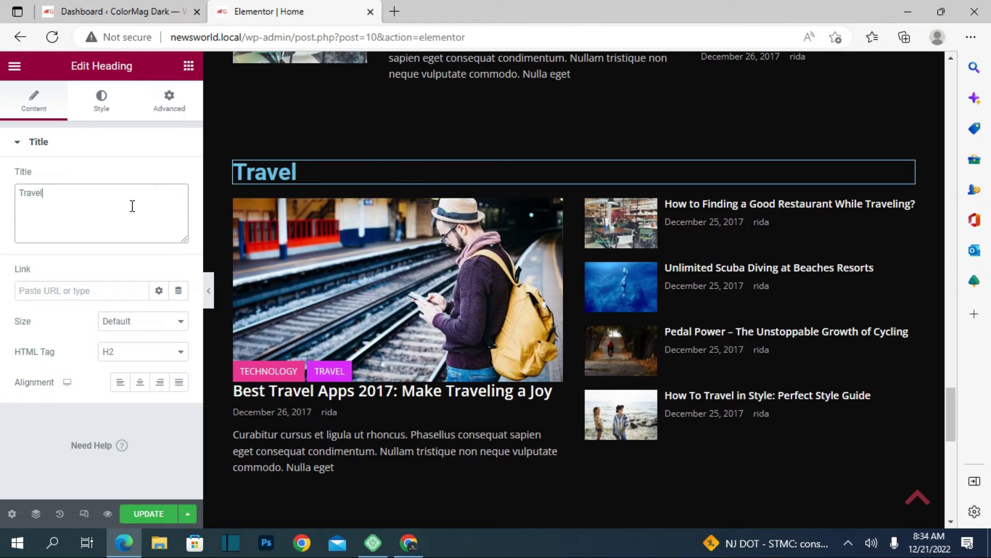
{"action": "left_click", "coordinate": [91, 291]}
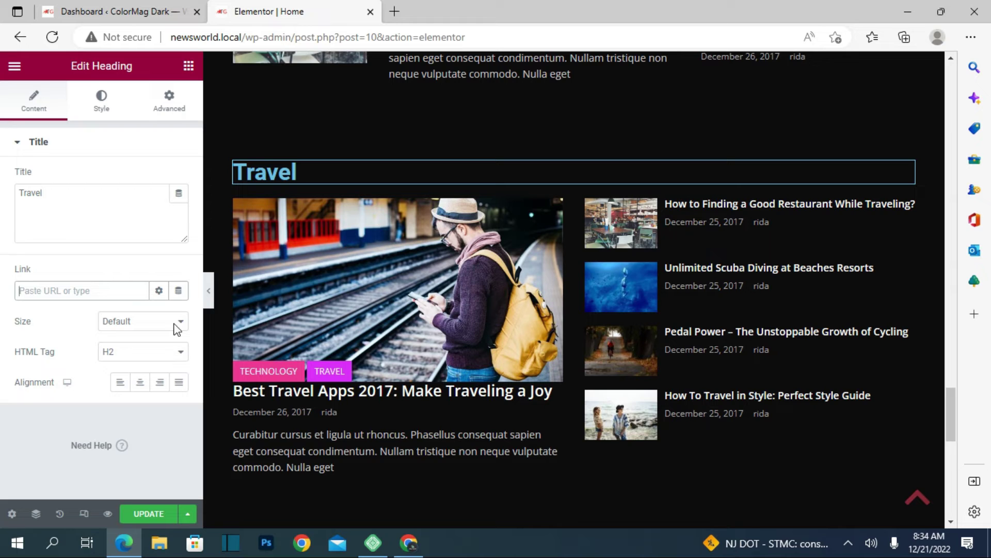
- Set the Travel heading's text color to the crimson #9F1643
{"action": "left_click", "coordinate": [105, 110]}
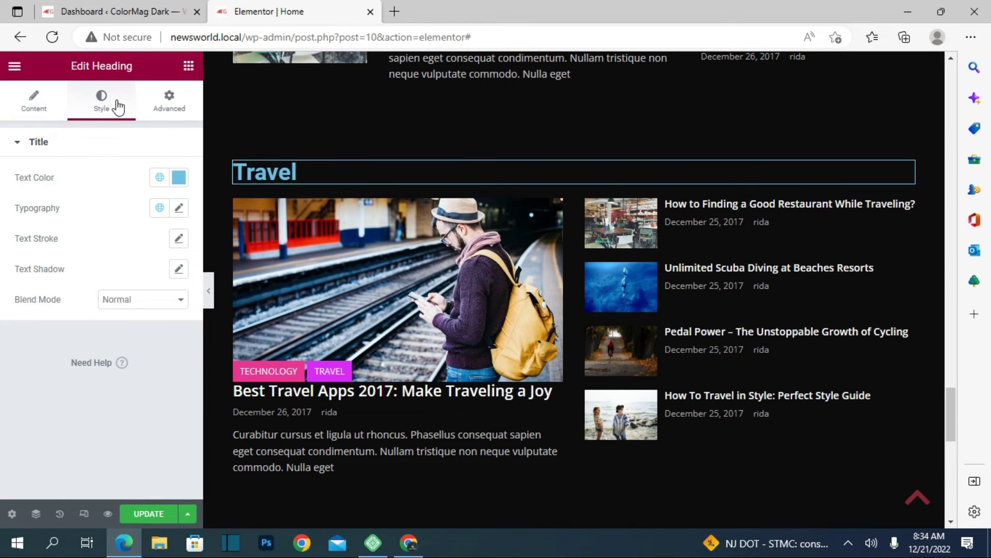
{"action": "left_click", "coordinate": [179, 179]}
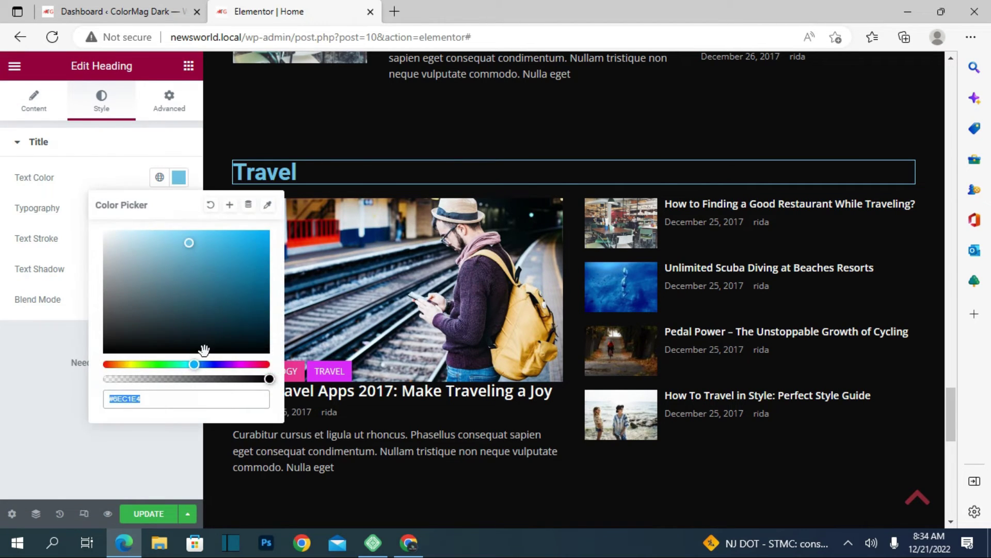
{"action": "left_click", "coordinate": [265, 381]}
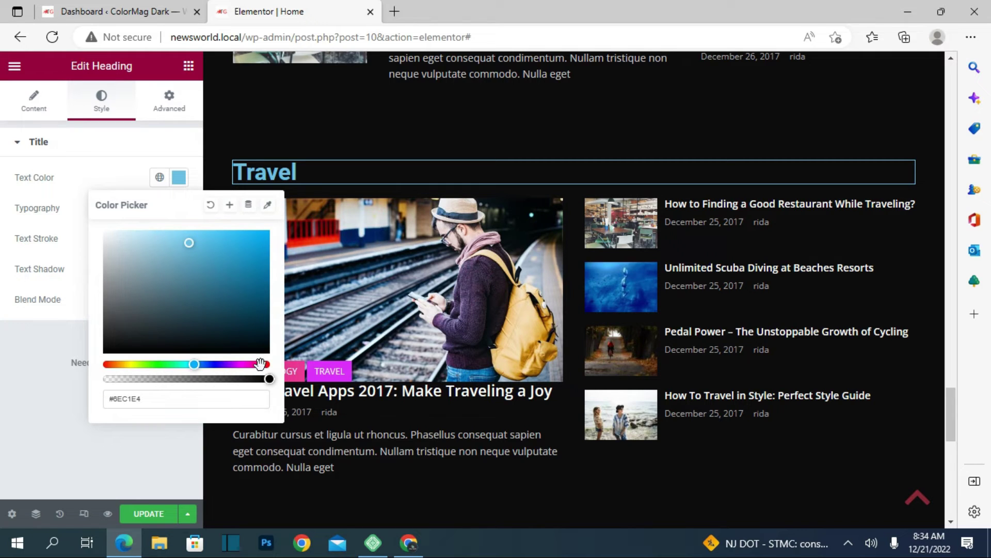
{"action": "left_click", "coordinate": [260, 364]}
{"action": "left_click", "coordinate": [246, 276]}
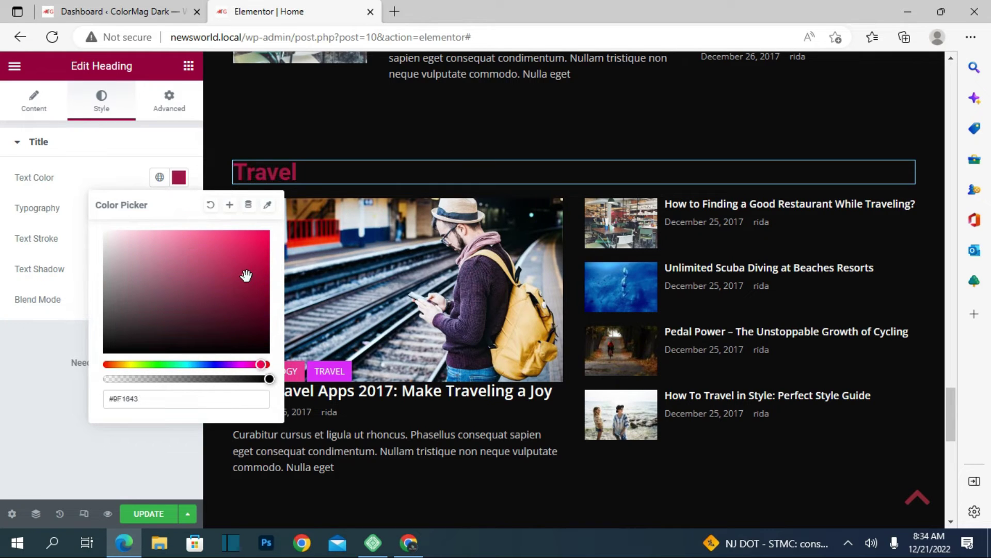
- Examine the style, margin and padding settings of the Food & Health heading for comparison with the Travel heading
{"action": "scroll", "coordinate": [399, 166], "scroll_direction": "down", "scroll_amount": 10}
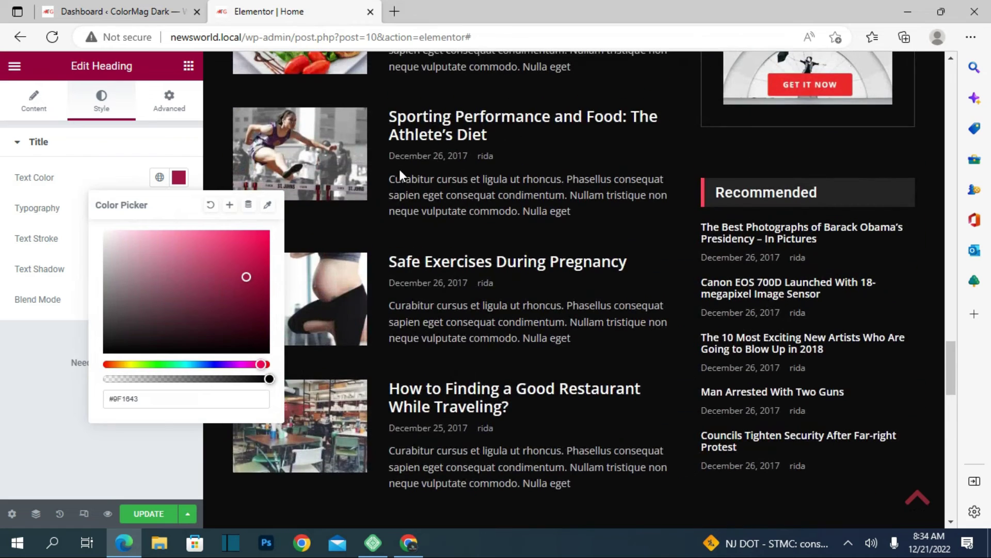
{"action": "scroll", "coordinate": [399, 169], "scroll_direction": "up", "scroll_amount": 5}
{"action": "scroll", "coordinate": [400, 170], "scroll_direction": "down", "scroll_amount": 3}
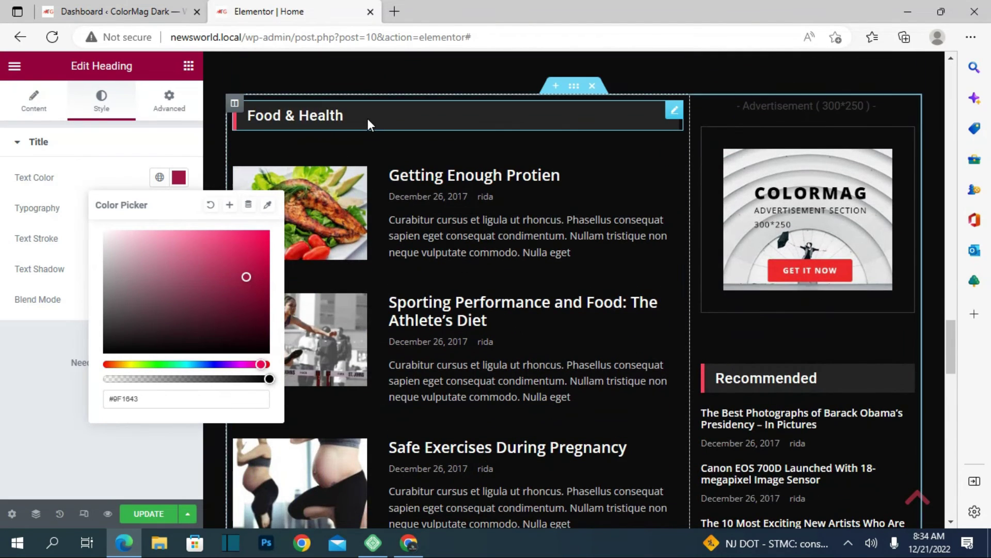
{"action": "left_click", "coordinate": [366, 118]}
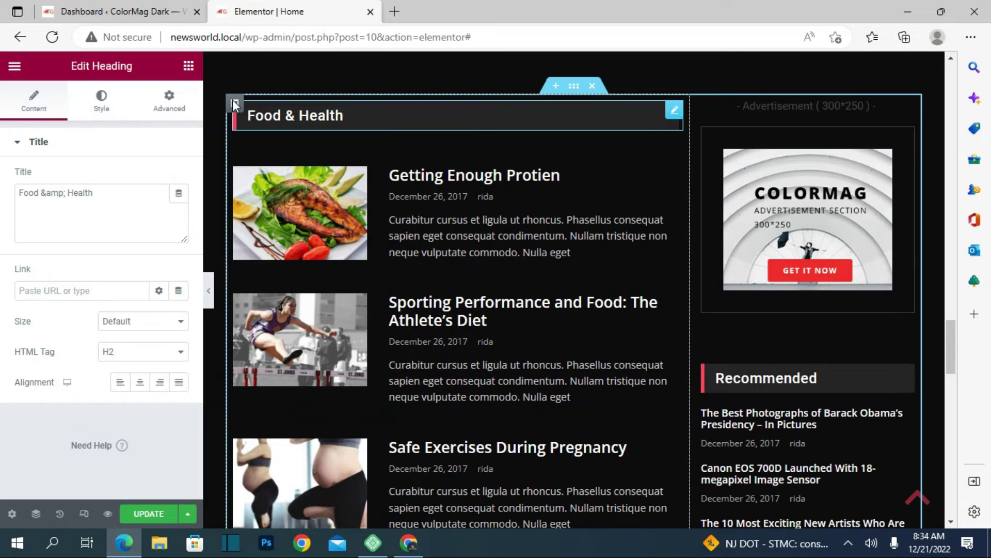
{"action": "left_click", "coordinate": [100, 109]}
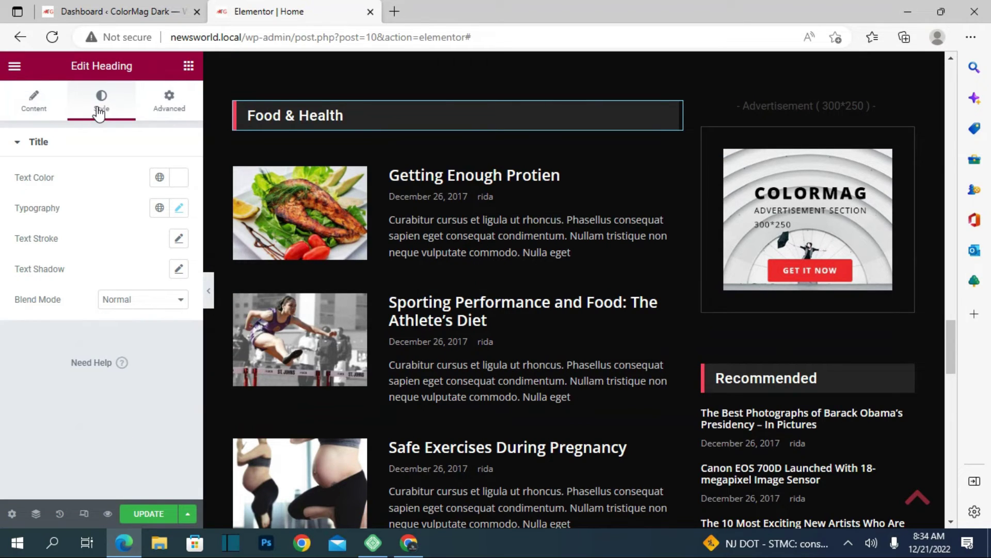
{"action": "left_click", "coordinate": [165, 109]}
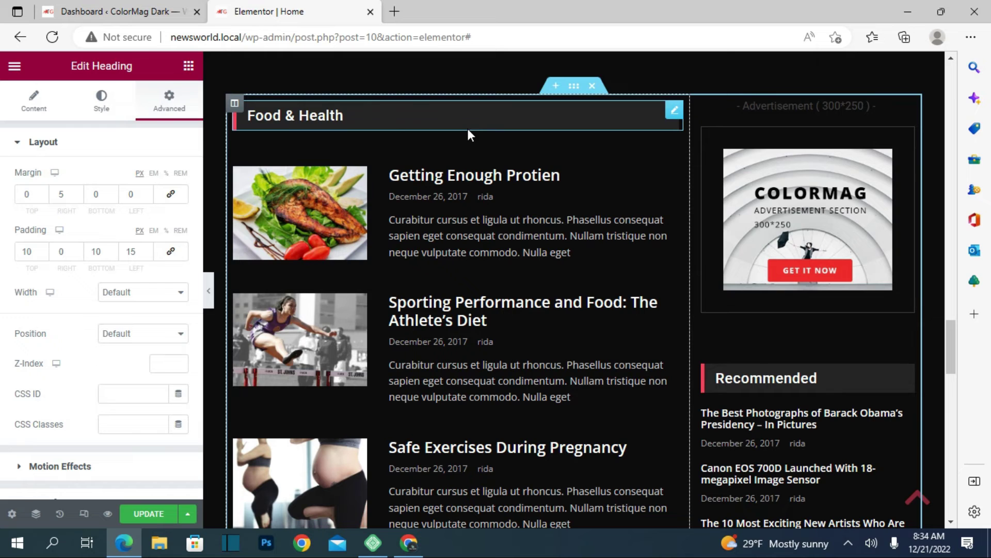
{"action": "scroll", "coordinate": [559, 266], "scroll_direction": "down", "scroll_amount": 10}
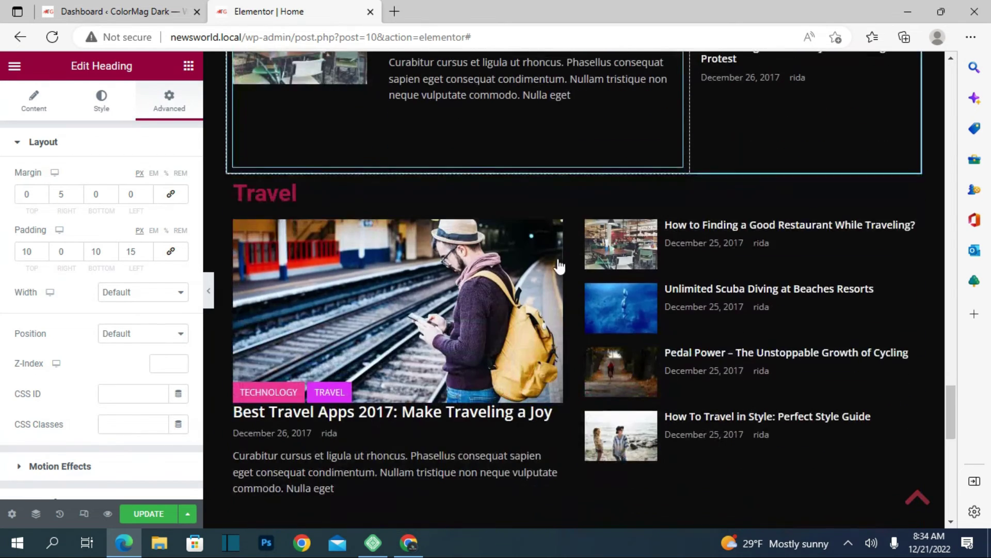
- Delete the Travel post block's section and the Travel heading's section from the end of the home page
{"action": "left_click", "coordinate": [321, 183]}
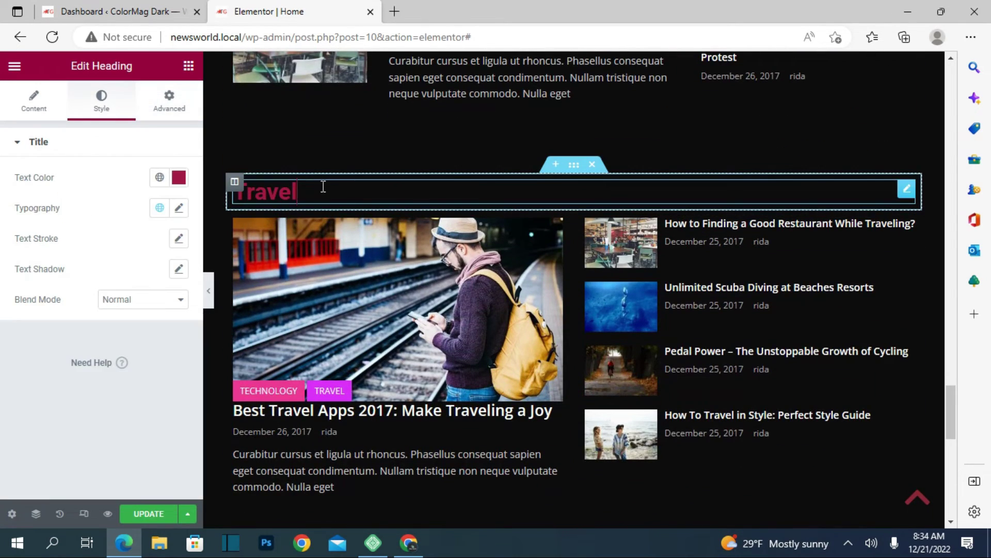
{"action": "scroll", "coordinate": [355, 358], "scroll_direction": "down", "scroll_amount": 12}
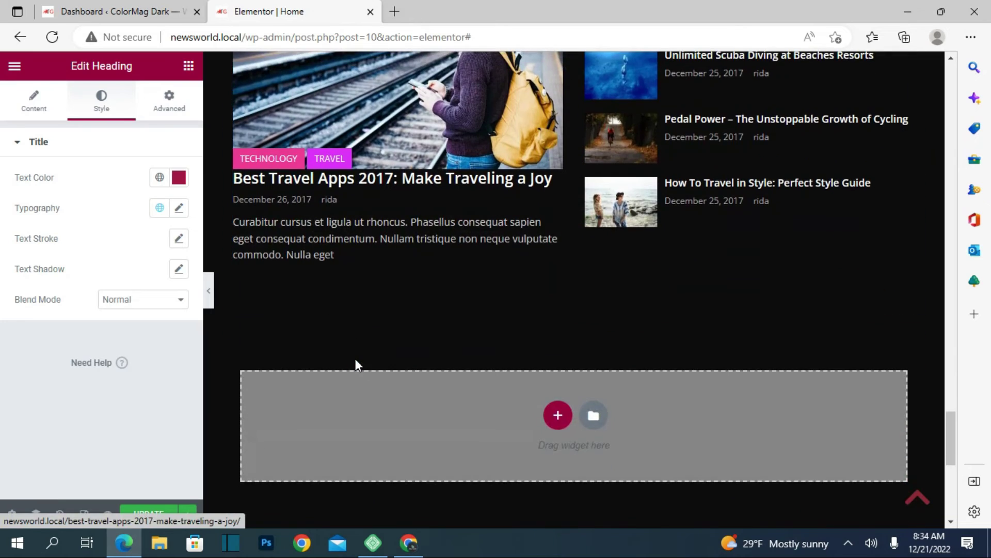
{"action": "scroll", "coordinate": [355, 358], "scroll_direction": "up", "scroll_amount": 12}
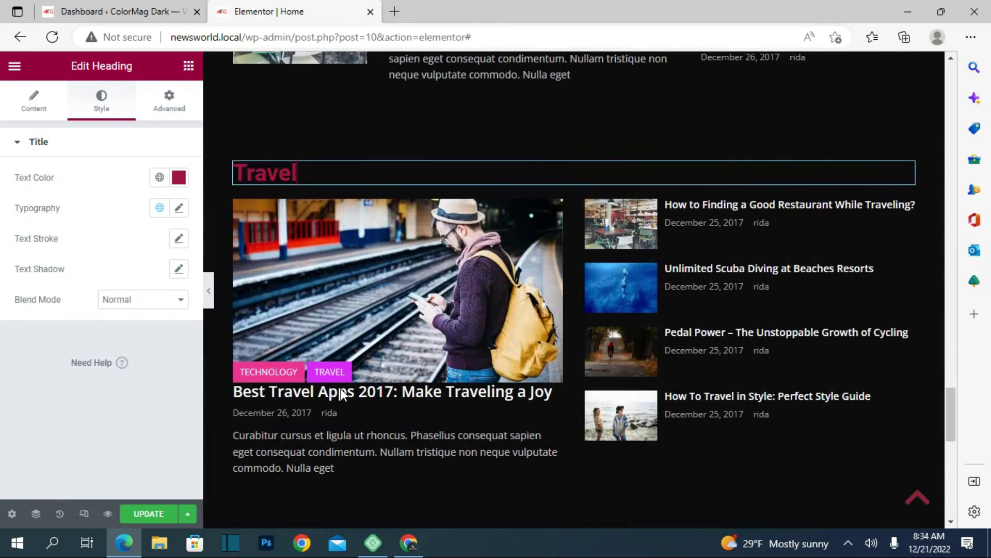
{"action": "left_click", "coordinate": [708, 232]}
{"action": "left_click", "coordinate": [594, 183]}
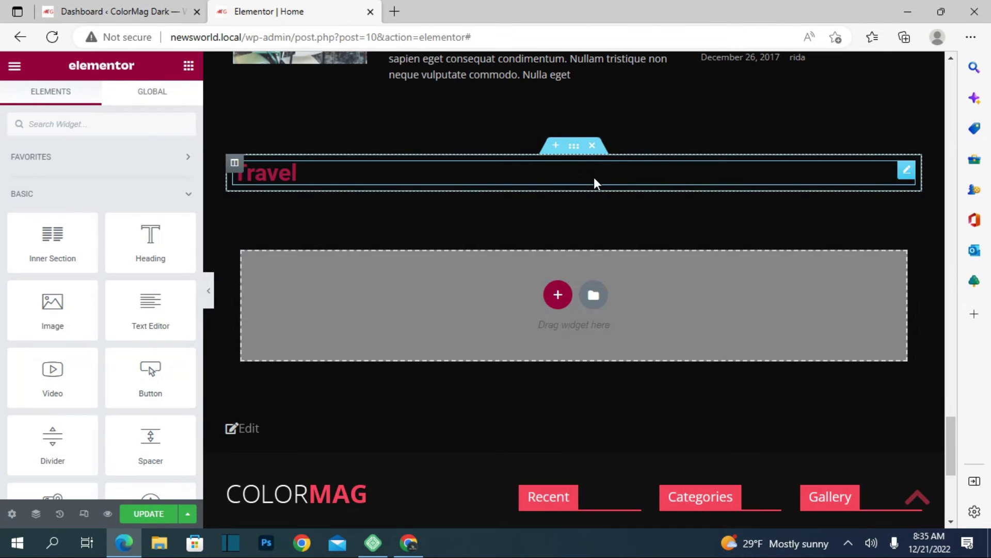
{"action": "left_click", "coordinate": [596, 145]}
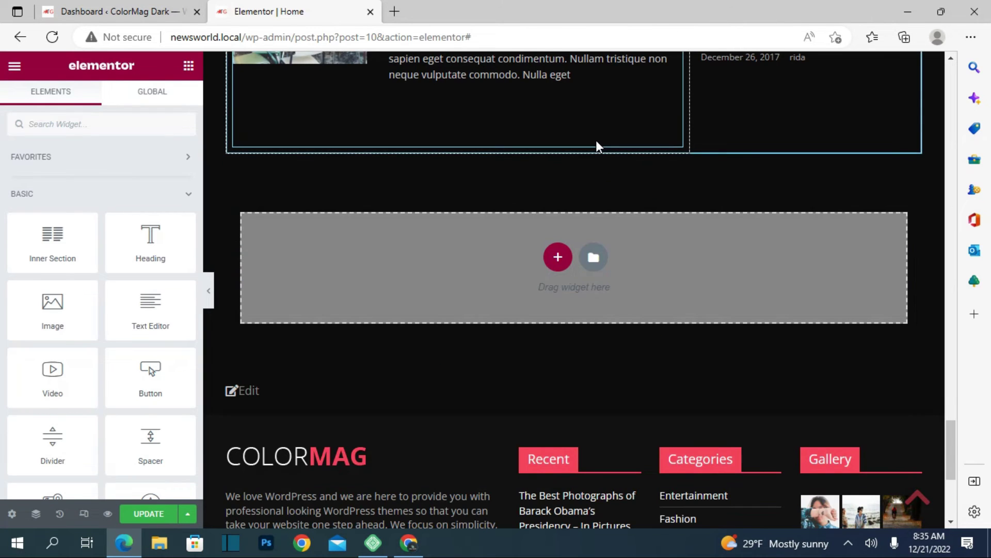
- Switch to the WordPress dashboard and look through the list of all posts with their categories
{"action": "left_click", "coordinate": [78, 11]}
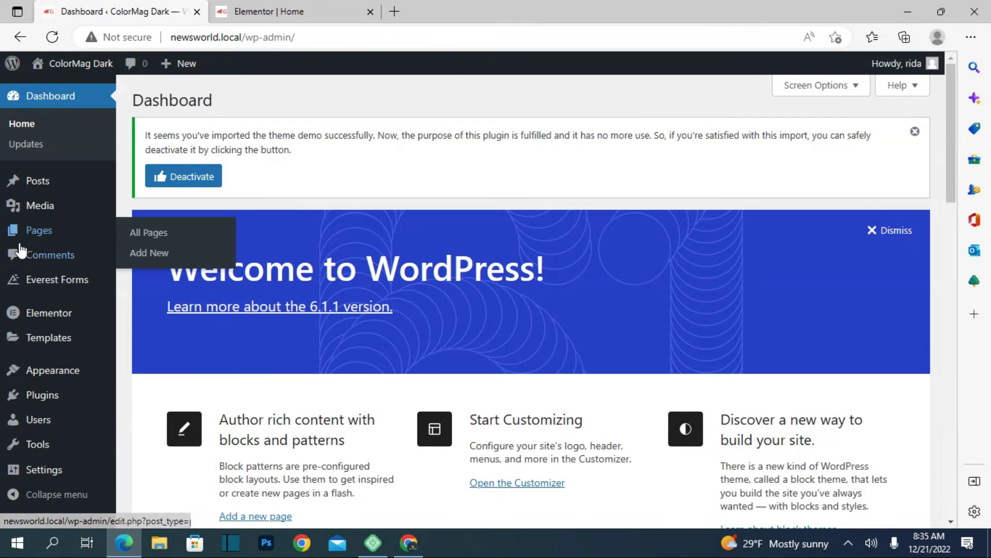
{"action": "left_click", "coordinate": [37, 194]}
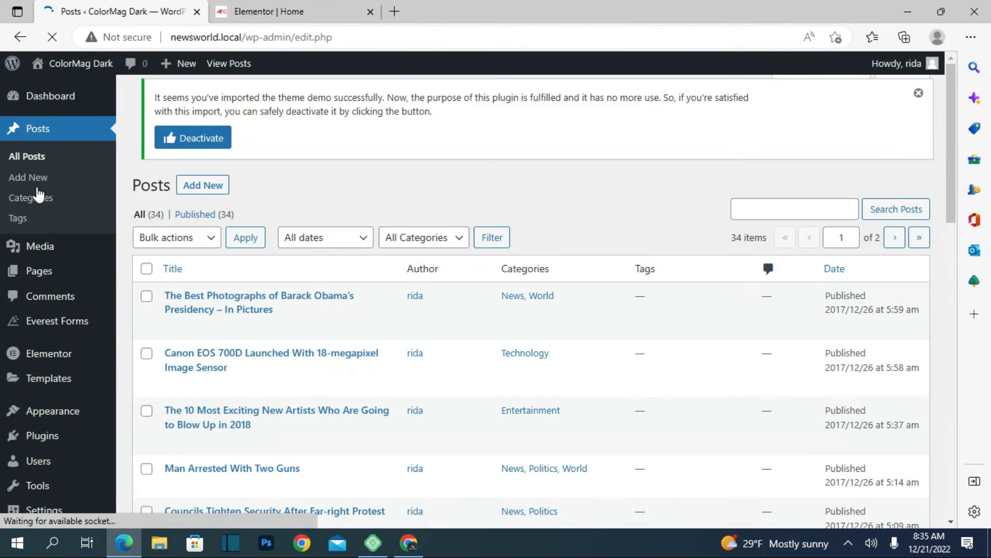
{"action": "scroll", "coordinate": [287, 307], "scroll_direction": "down", "scroll_amount": 12}
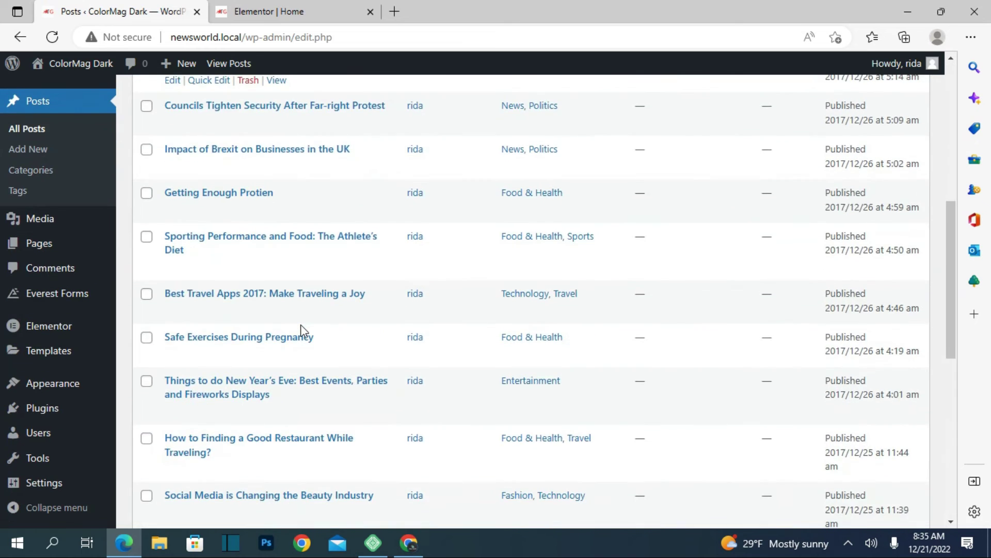
{"action": "scroll", "coordinate": [304, 331], "scroll_direction": "down", "scroll_amount": 3}
{"action": "scroll", "coordinate": [304, 330], "scroll_direction": "up", "scroll_amount": 8}
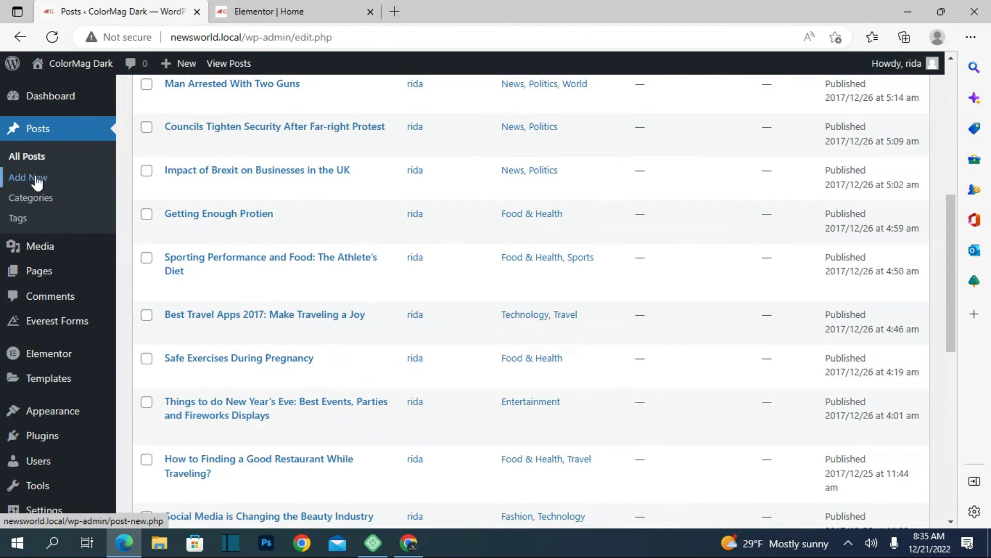
- Open the post categories list and view the Technology category's archive page in a new browser tab
{"action": "left_click", "coordinate": [38, 202]}
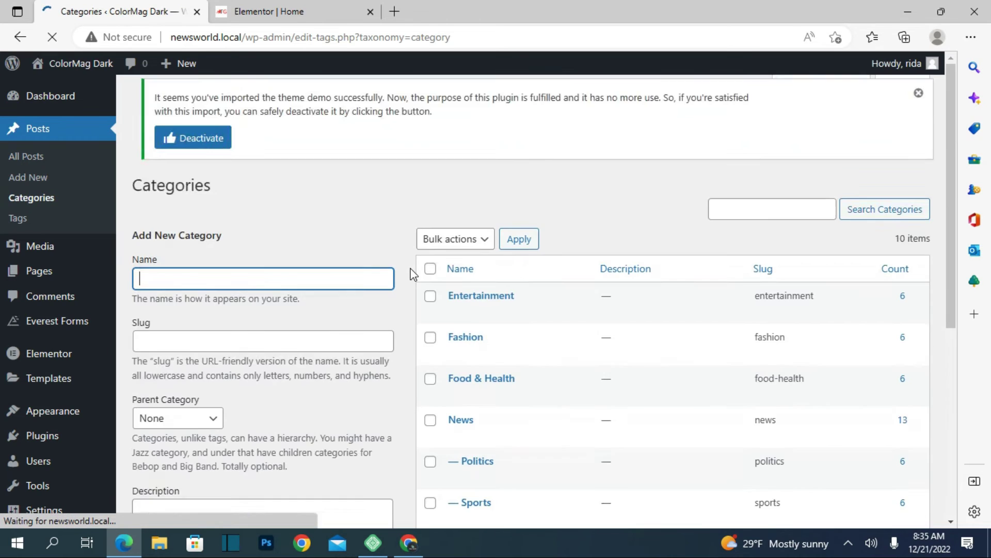
{"action": "scroll", "coordinate": [411, 272], "scroll_direction": "down", "scroll_amount": 6}
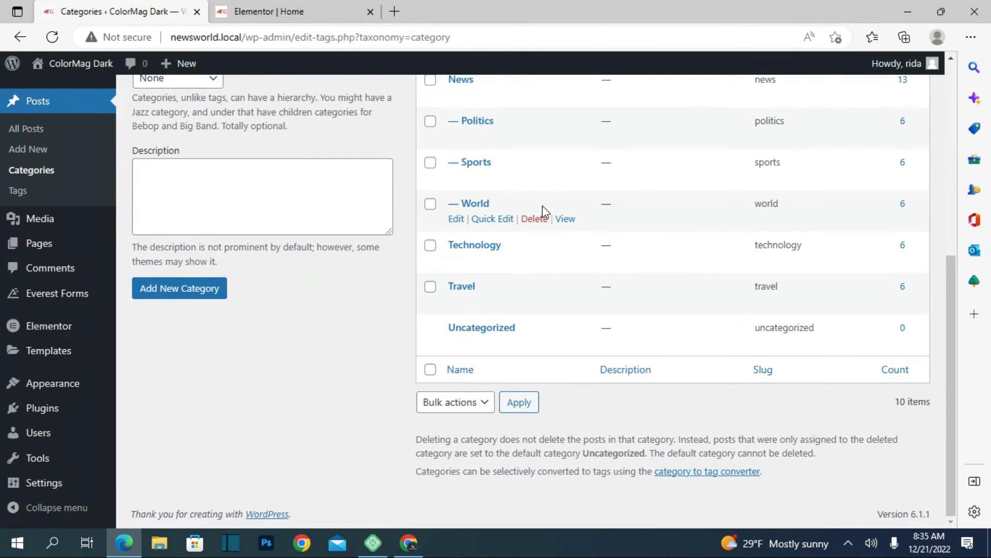
{"action": "mouse_move", "coordinate": [542, 249]}
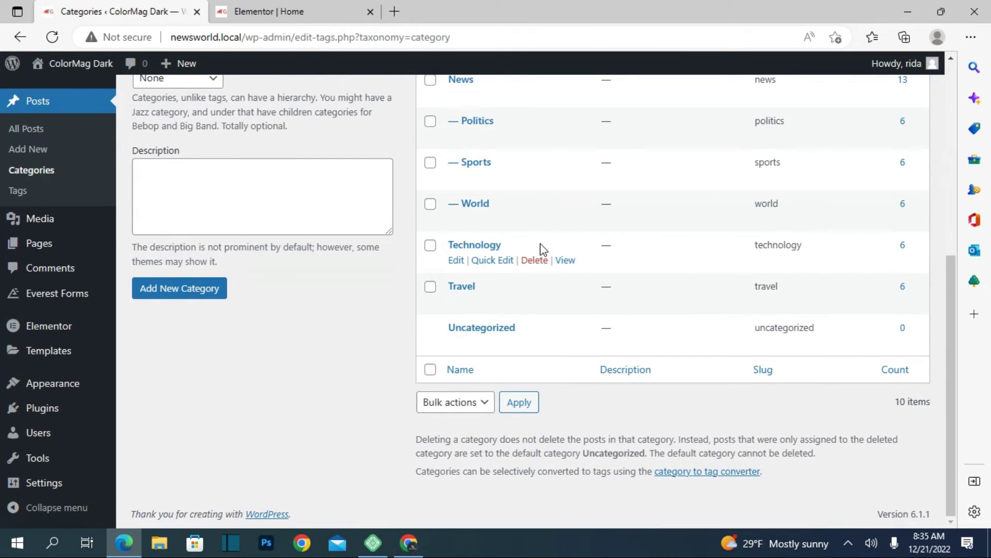
{"action": "right_click", "coordinate": [564, 261]}
{"action": "left_click", "coordinate": [607, 273]}
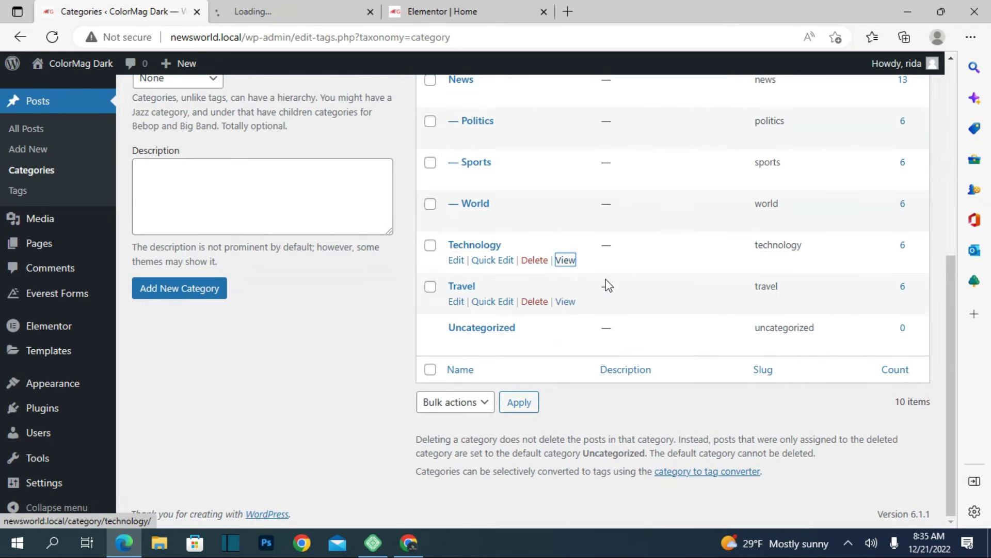
{"action": "left_click", "coordinate": [356, 8]}
- Look over the posts and sidebar of the Technology archive page, and open the category for editing
{"action": "scroll", "coordinate": [334, 411], "scroll_direction": "down", "scroll_amount": 20}
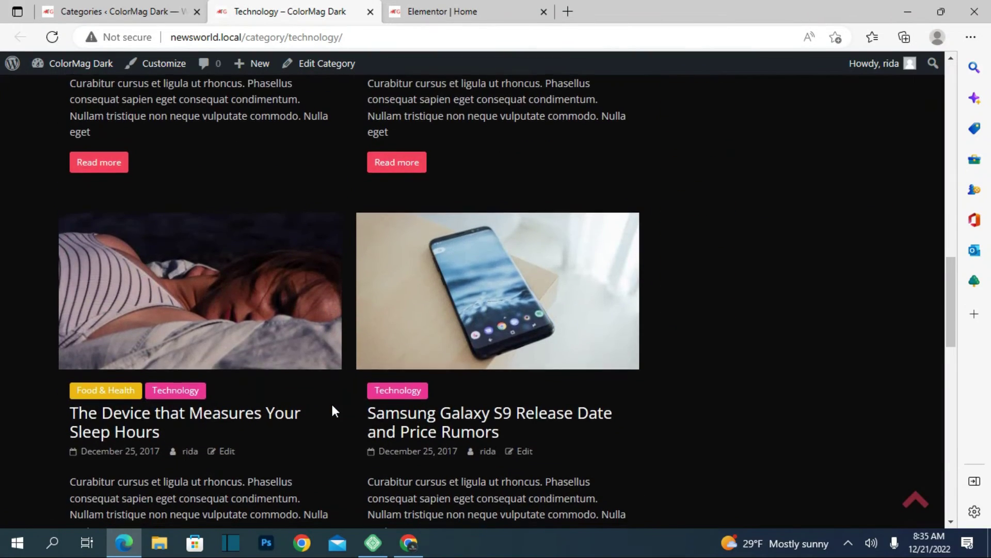
{"action": "scroll", "coordinate": [332, 411], "scroll_direction": "down", "scroll_amount": 8}
{"action": "scroll", "coordinate": [334, 411], "scroll_direction": "up", "scroll_amount": 14}
{"action": "scroll", "coordinate": [334, 410], "scroll_direction": "up", "scroll_amount": 3}
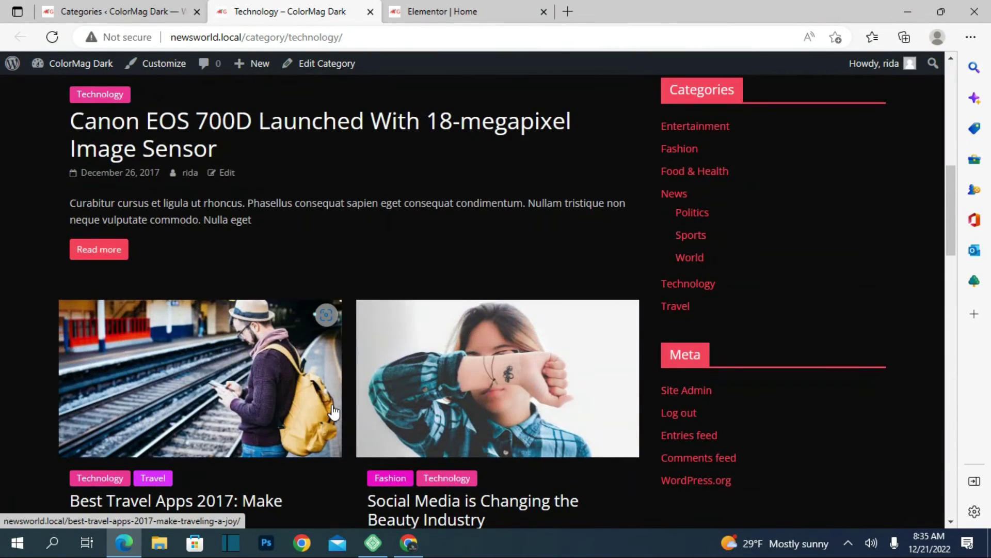
{"action": "scroll", "coordinate": [333, 410], "scroll_direction": "up", "scroll_amount": 5}
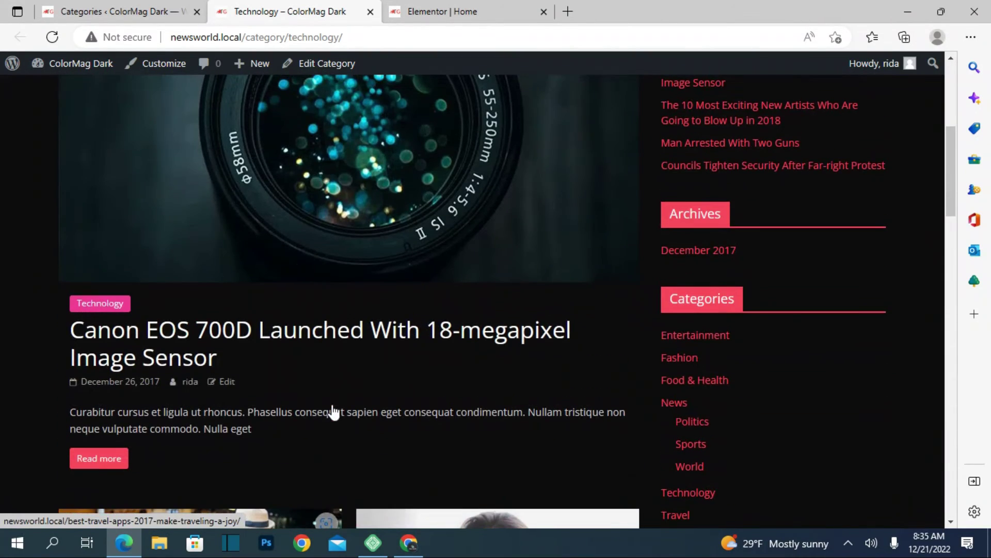
{"action": "left_click", "coordinate": [331, 73]}
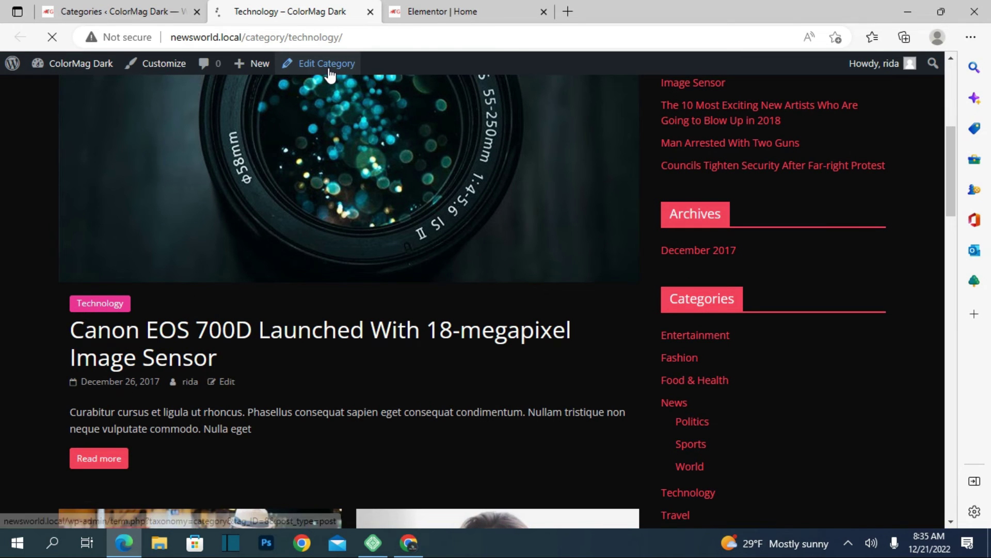
- Look over the Technology category's edit form and return to the categories list
{"action": "scroll", "coordinate": [522, 382], "scroll_direction": "down", "scroll_amount": 2}
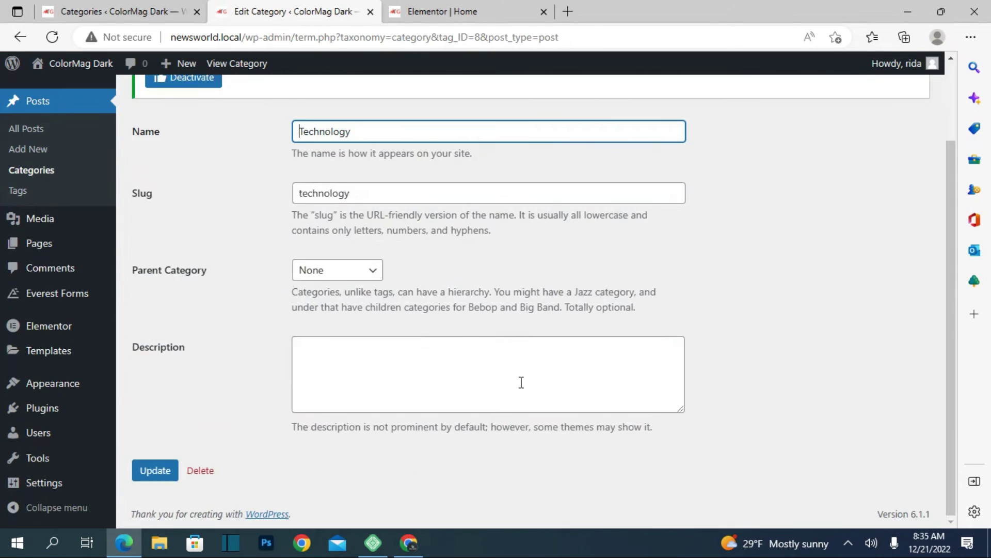
{"action": "scroll", "coordinate": [521, 382], "scroll_direction": "up", "scroll_amount": 2}
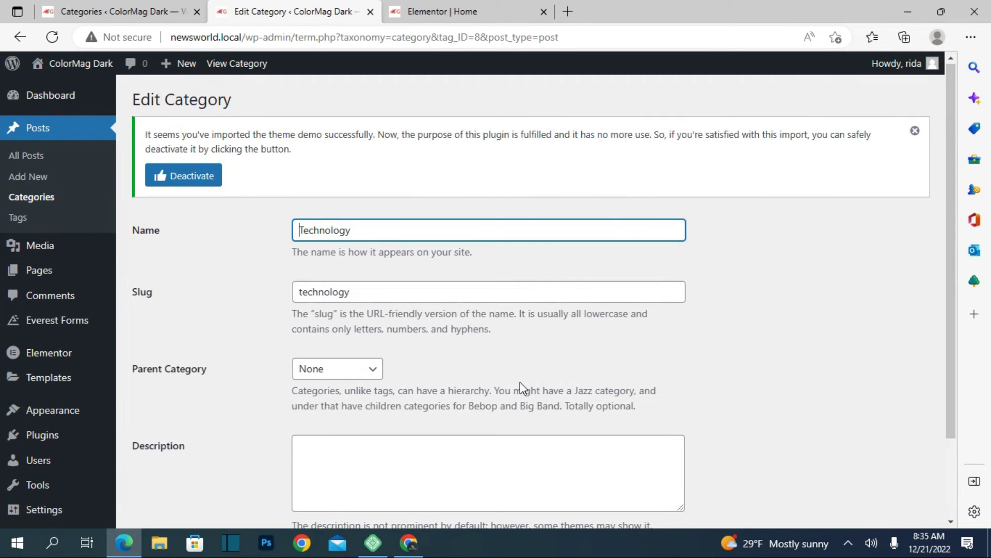
{"action": "left_click", "coordinate": [496, 8]}
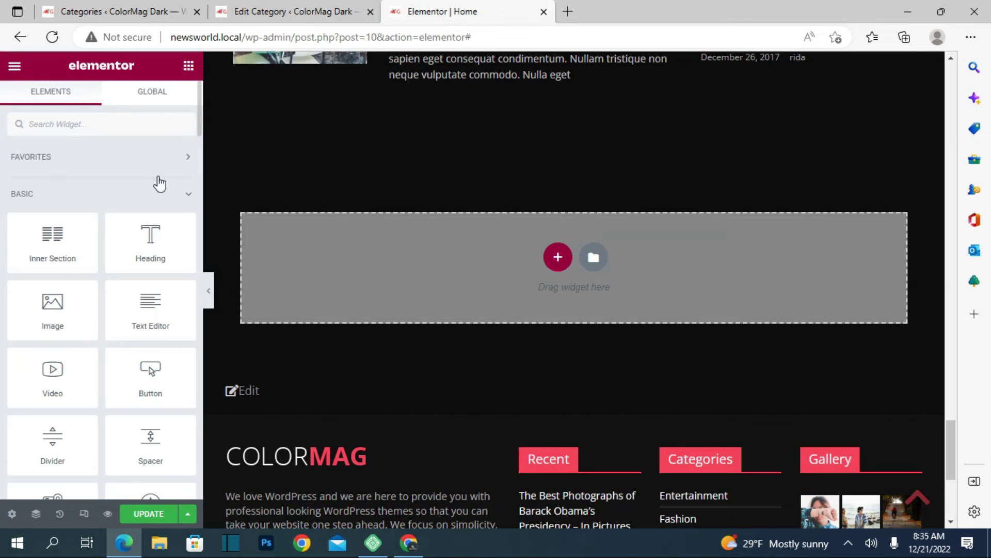
{"action": "left_click", "coordinate": [152, 10]}
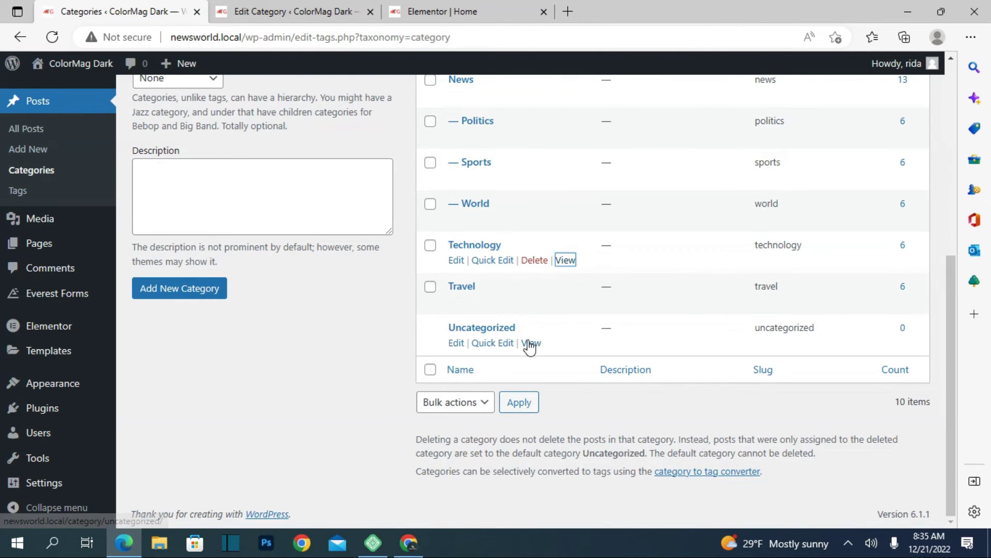
{"action": "scroll", "coordinate": [526, 343], "scroll_direction": "up", "scroll_amount": 7}
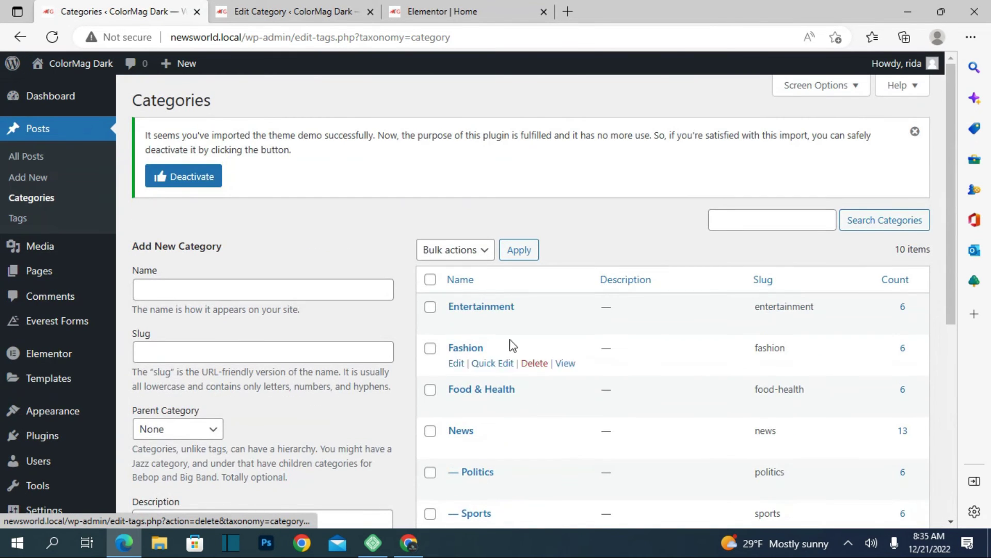
- Open the list of all posts and view "The Best Photographs of Barack Obama's Presidency – In Pictures" in a new browser tab
{"action": "left_click", "coordinate": [31, 158]}
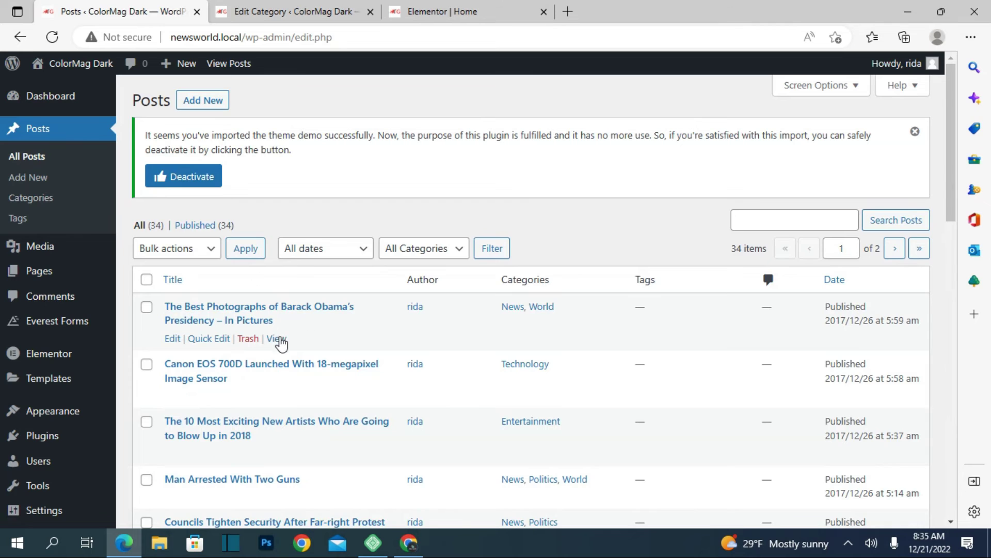
{"action": "right_click", "coordinate": [279, 340]}
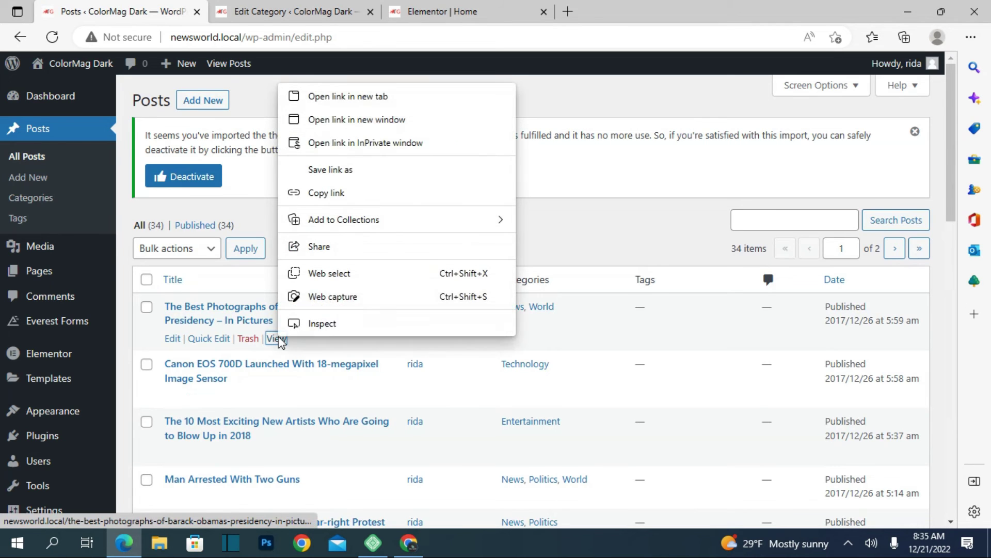
{"action": "left_click", "coordinate": [366, 103]}
{"action": "left_click", "coordinate": [305, 12]}
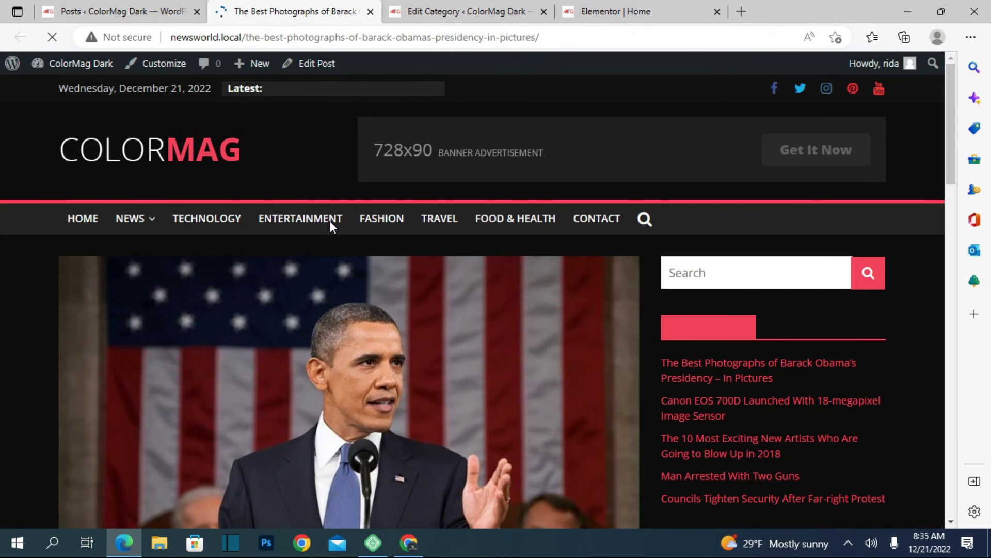
- Look over the published post's image, categories, title, text and sidebar
{"action": "scroll", "coordinate": [321, 293], "scroll_direction": "down", "scroll_amount": 20}
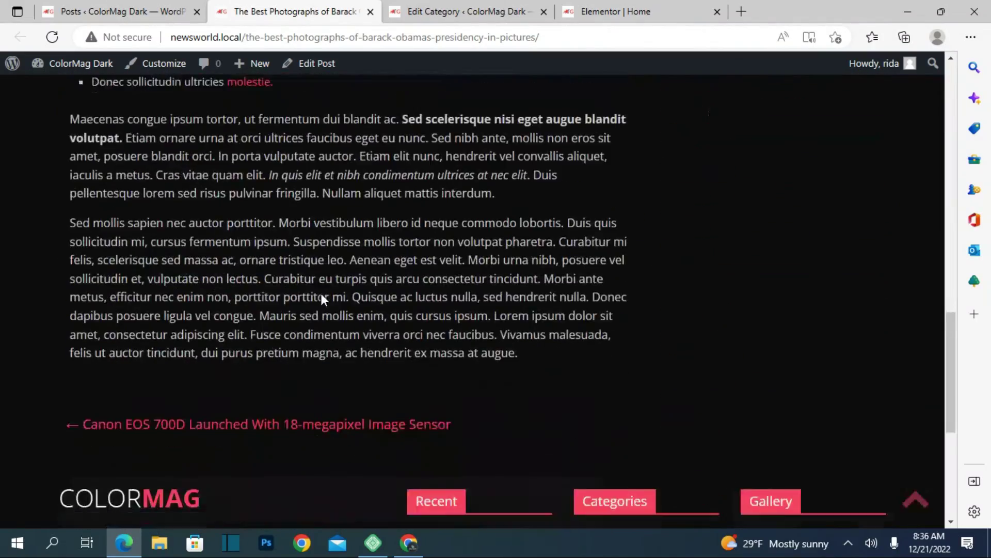
{"action": "scroll", "coordinate": [321, 296], "scroll_direction": "up", "scroll_amount": 20}
{"action": "scroll", "coordinate": [413, 378], "scroll_direction": "down", "scroll_amount": 5}
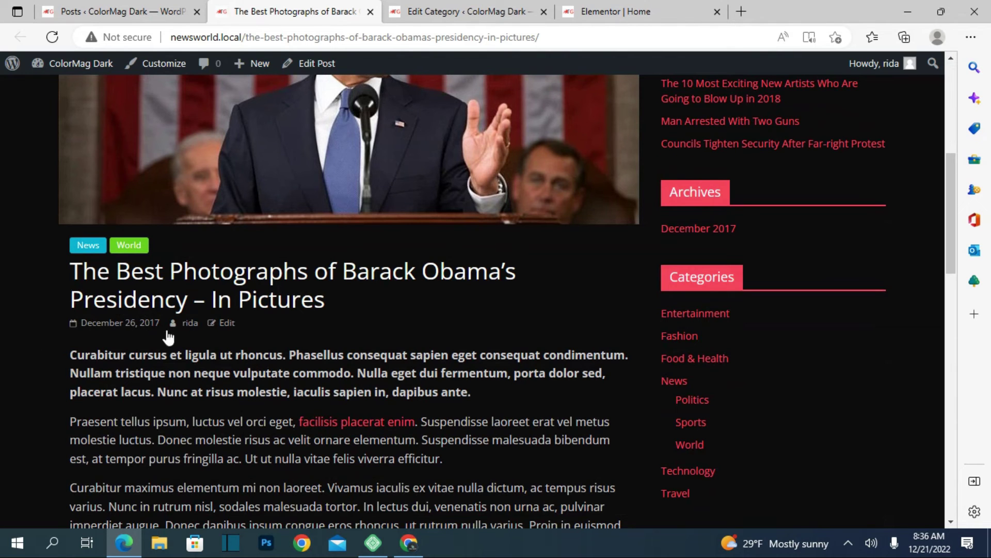
{"action": "scroll", "coordinate": [306, 330], "scroll_direction": "up", "scroll_amount": 5}
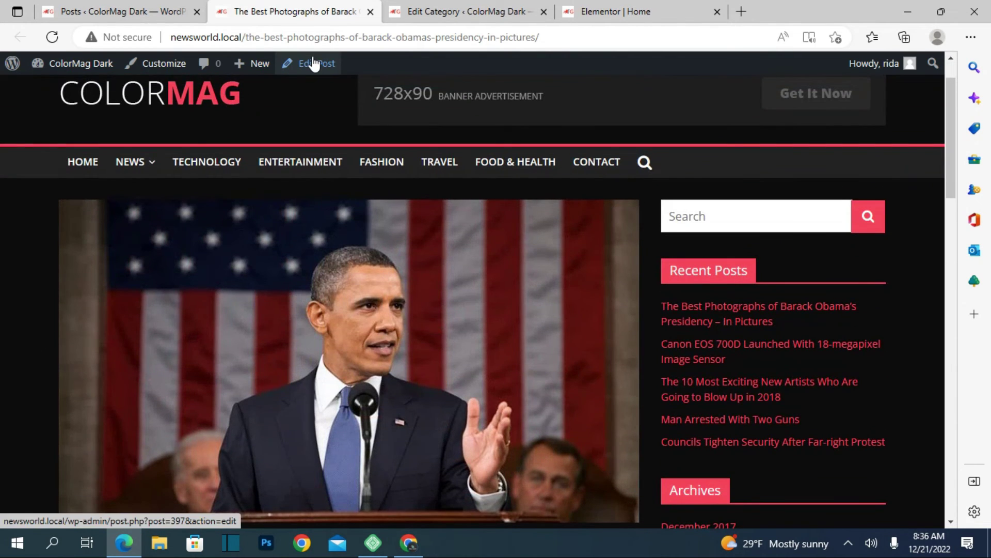
- Open the post in the block editor, dismiss the welcome guide and look through its content
{"action": "left_click", "coordinate": [313, 64]}
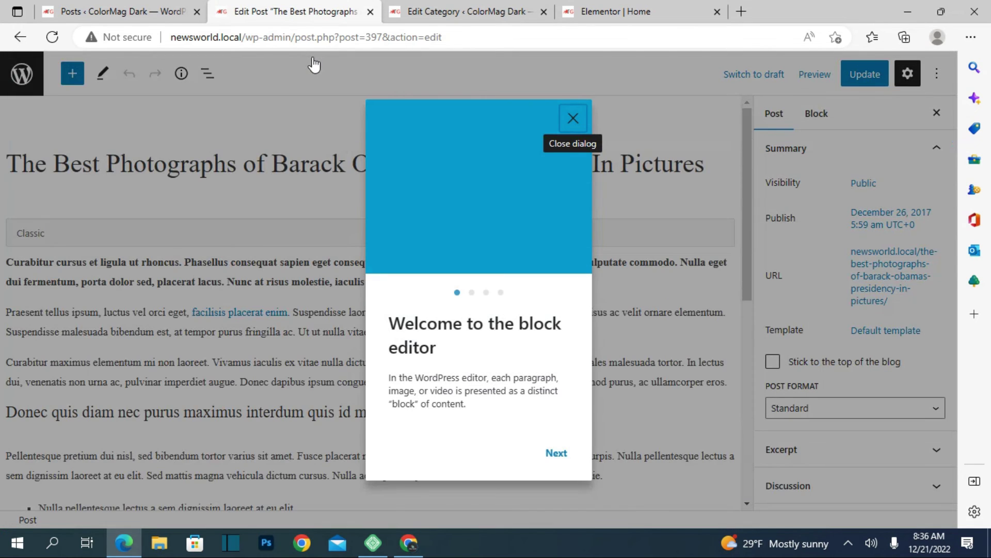
{"action": "left_click", "coordinate": [574, 120]}
{"action": "scroll", "coordinate": [384, 313], "scroll_direction": "down", "scroll_amount": 5}
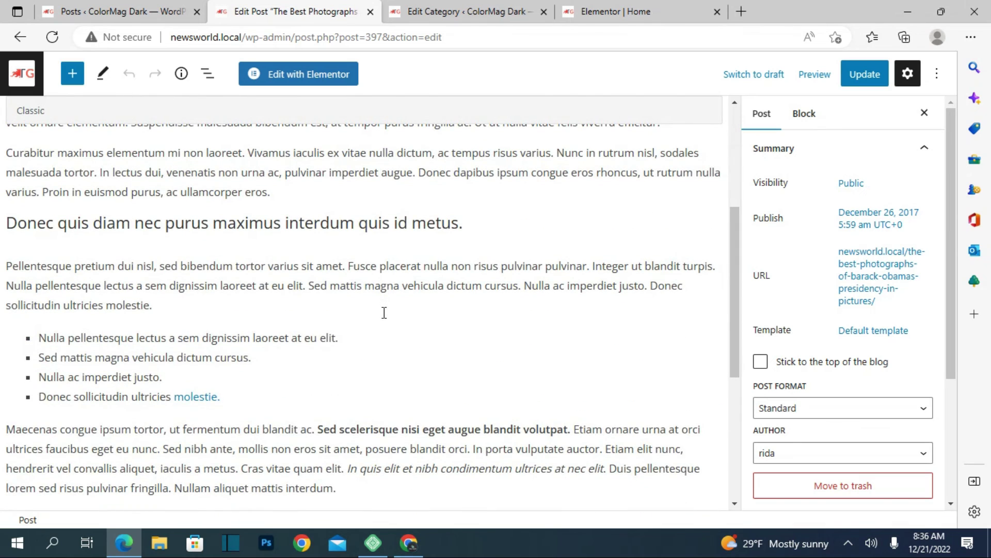
{"action": "scroll", "coordinate": [384, 314], "scroll_direction": "up", "scroll_amount": 4}
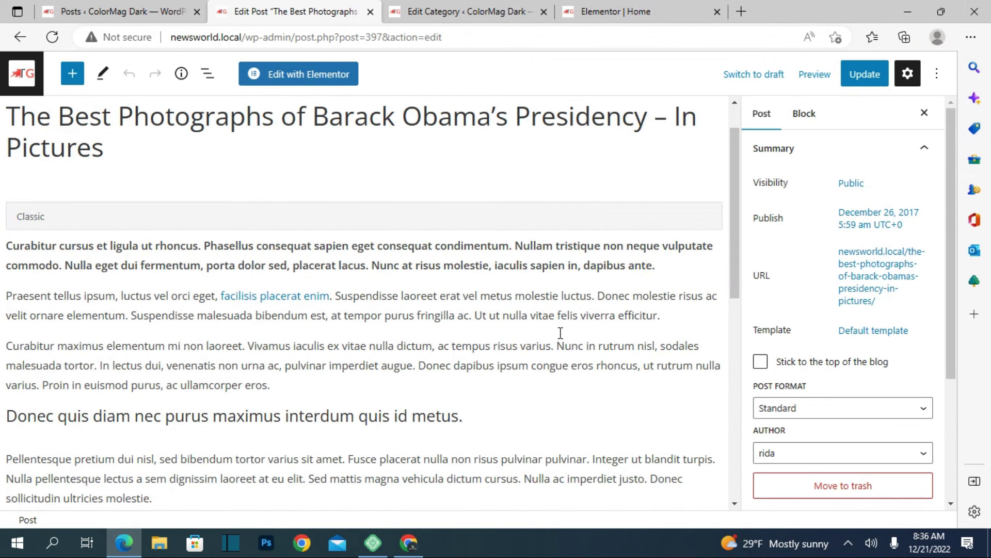
- Open the post in Elementor and open its body text widget for editing
{"action": "left_click", "coordinate": [342, 87]}
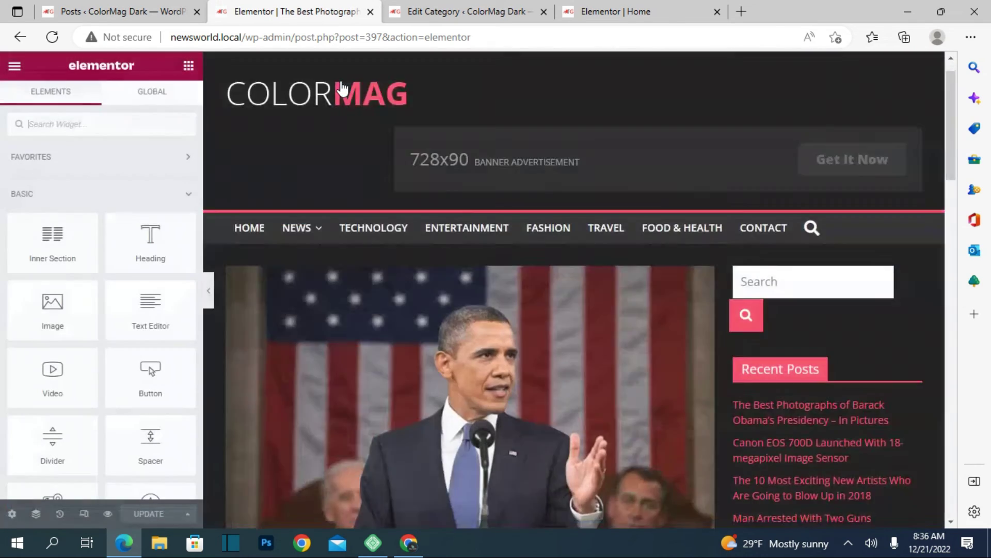
{"action": "scroll", "coordinate": [462, 275], "scroll_direction": "down", "scroll_amount": 15}
{"action": "scroll", "coordinate": [484, 324], "scroll_direction": "up", "scroll_amount": 15}
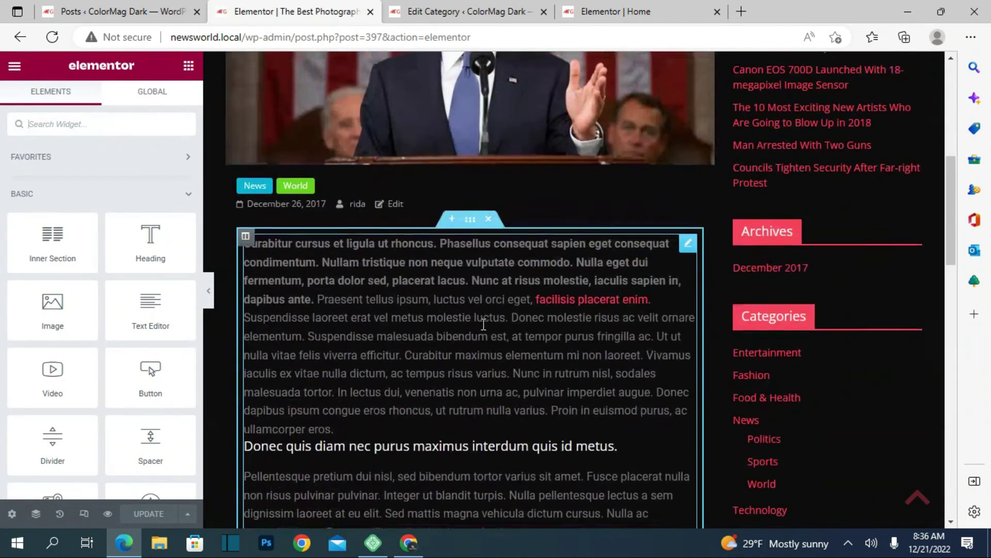
{"action": "left_click", "coordinate": [483, 323]}
{"action": "scroll", "coordinate": [482, 324], "scroll_direction": "down", "scroll_amount": 3}
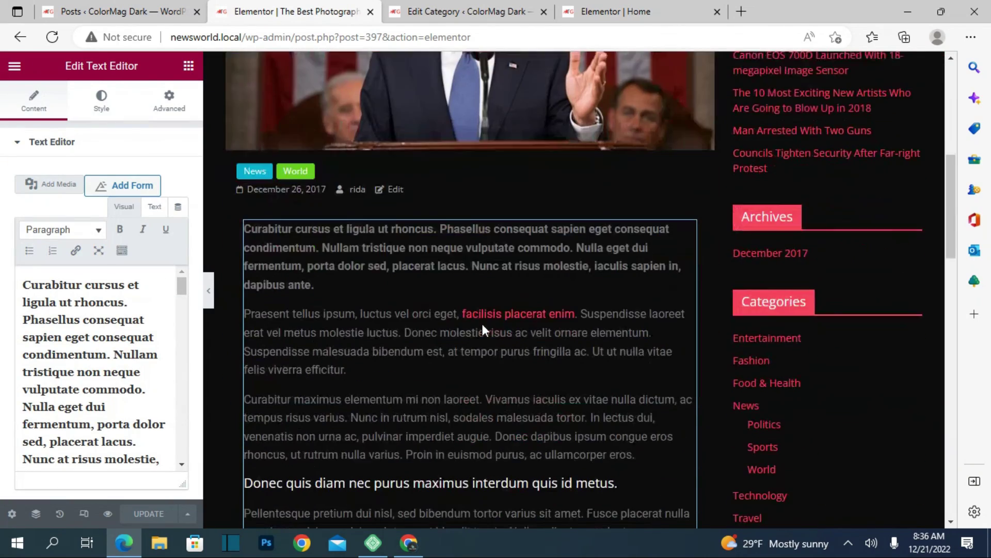
- Reselect the body text widget in Elementor and look over the post from its text up to the header
{"action": "scroll", "coordinate": [478, 289], "scroll_direction": "up", "scroll_amount": 4}
{"action": "scroll", "coordinate": [475, 257], "scroll_direction": "down", "scroll_amount": 5}
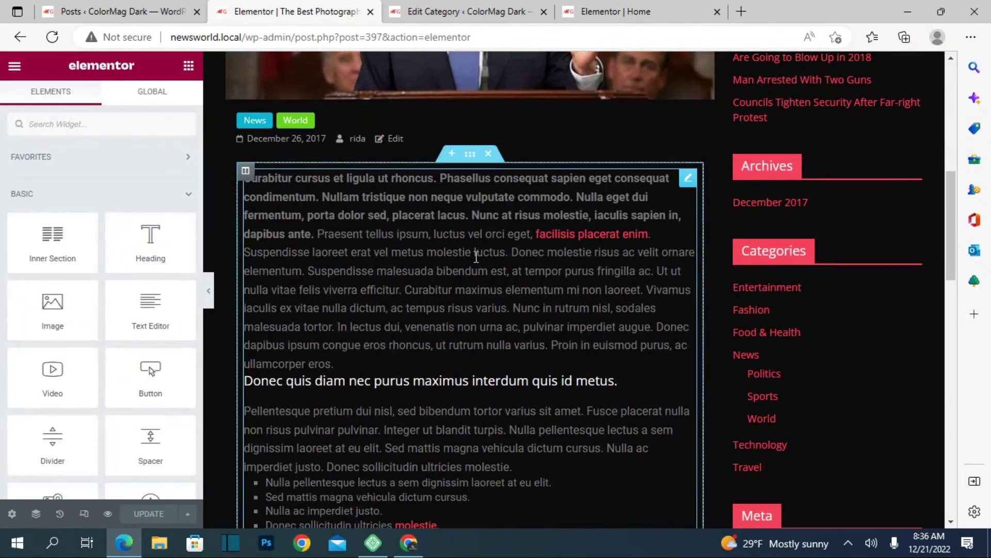
{"action": "left_click", "coordinate": [476, 256]}
{"action": "scroll", "coordinate": [476, 256], "scroll_direction": "down", "scroll_amount": 10}
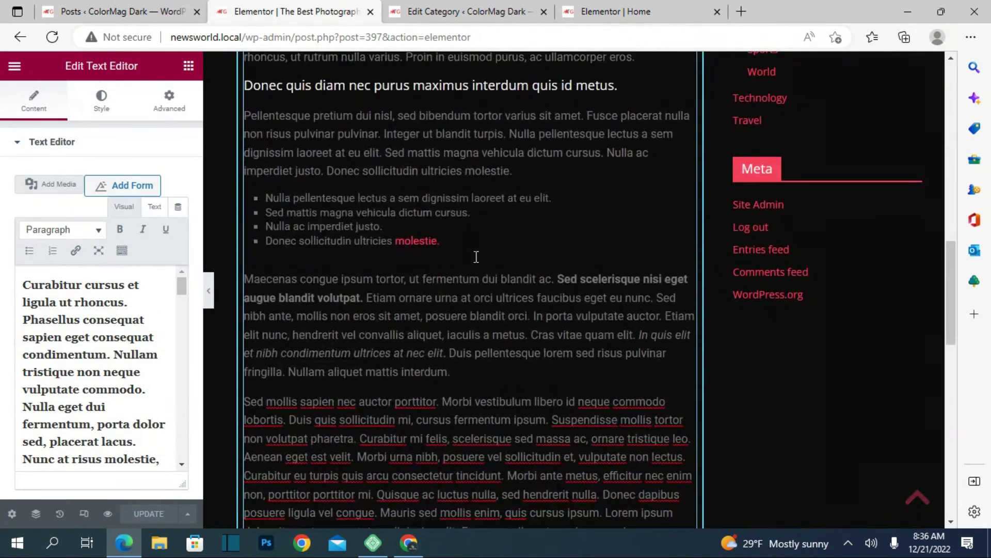
{"action": "scroll", "coordinate": [476, 255], "scroll_direction": "up", "scroll_amount": 12}
{"action": "scroll", "coordinate": [476, 255], "scroll_direction": "up", "scroll_amount": 5}
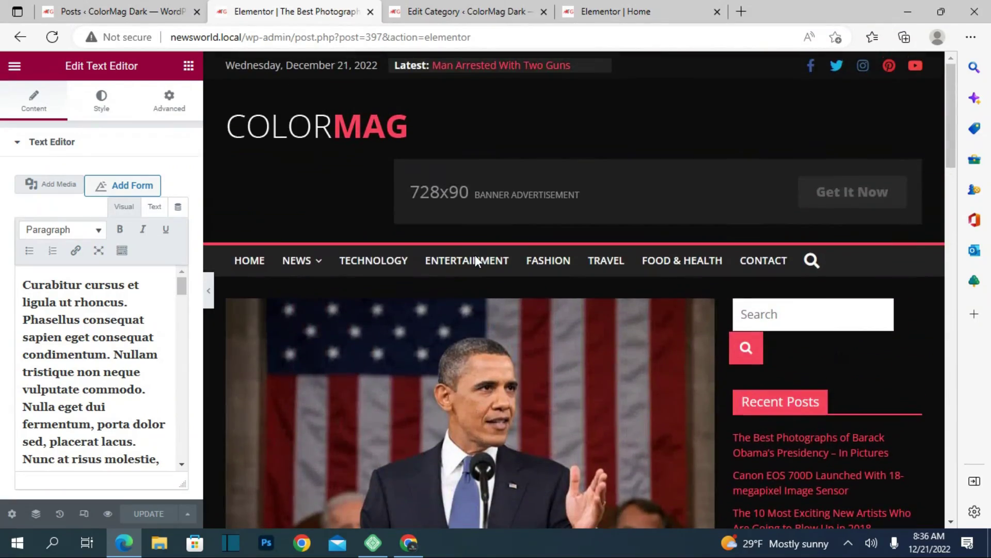
- Return from Elementor to the post's block editor and look through its paragraphs and page settings
{"action": "key", "text": "alt+Left"}
{"action": "left_click", "coordinate": [123, 225]}
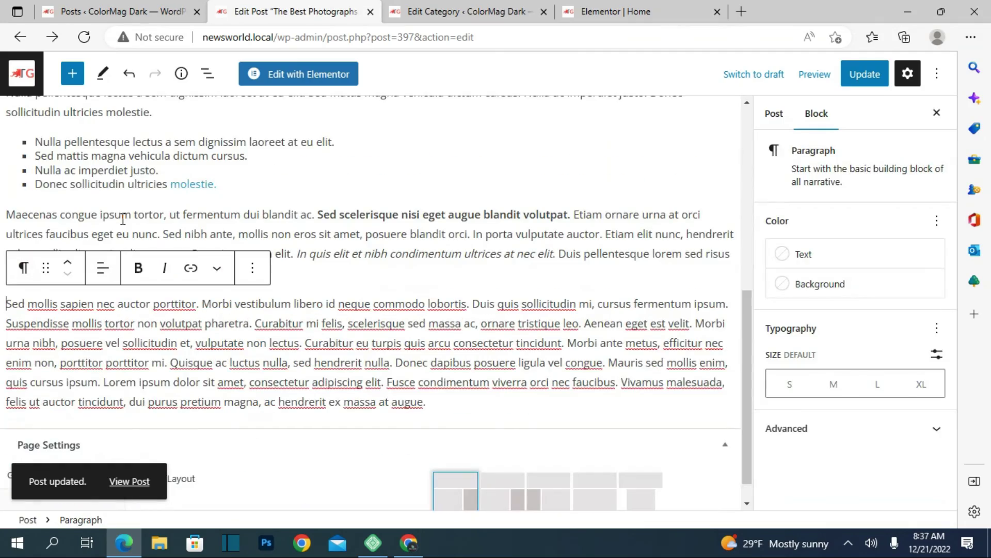
{"action": "scroll", "coordinate": [350, 308], "scroll_direction": "up", "scroll_amount": 7}
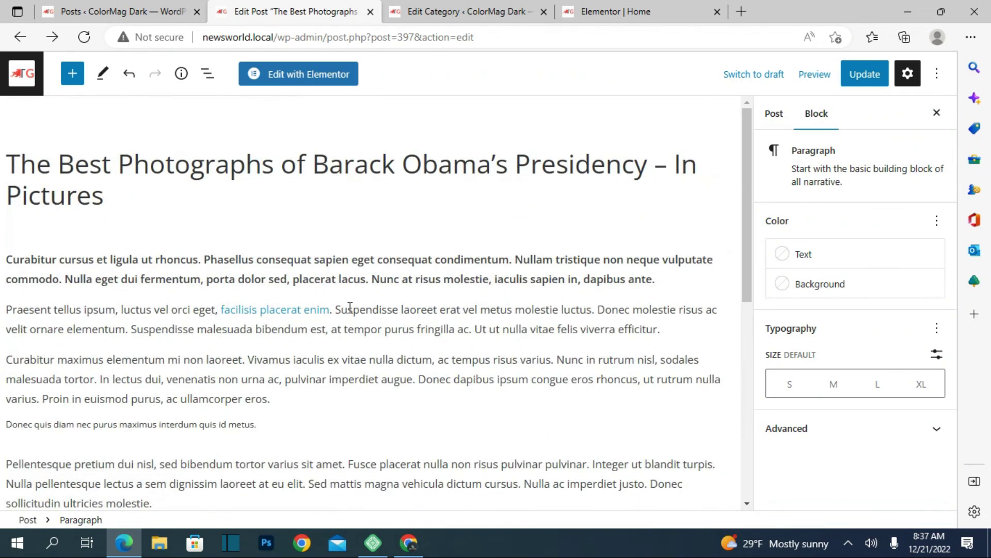
{"action": "scroll", "coordinate": [350, 307], "scroll_direction": "down", "scroll_amount": 7}
{"action": "scroll", "coordinate": [350, 308], "scroll_direction": "up", "scroll_amount": 8}
- Close the post editor tab without saving and close the Technology category's editing tab
{"action": "left_click", "coordinate": [370, 12]}
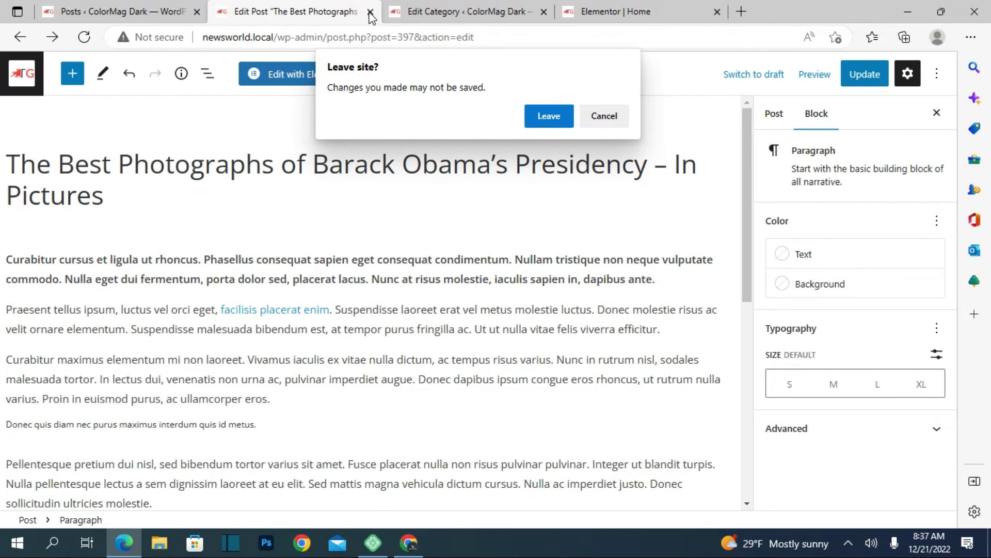
{"action": "left_click", "coordinate": [549, 116]}
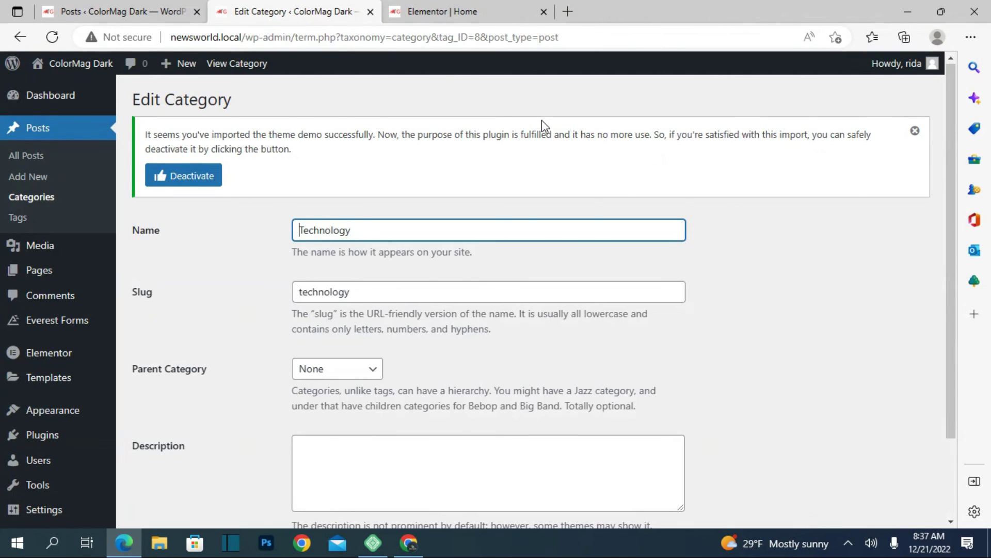
{"action": "left_click", "coordinate": [371, 13]}
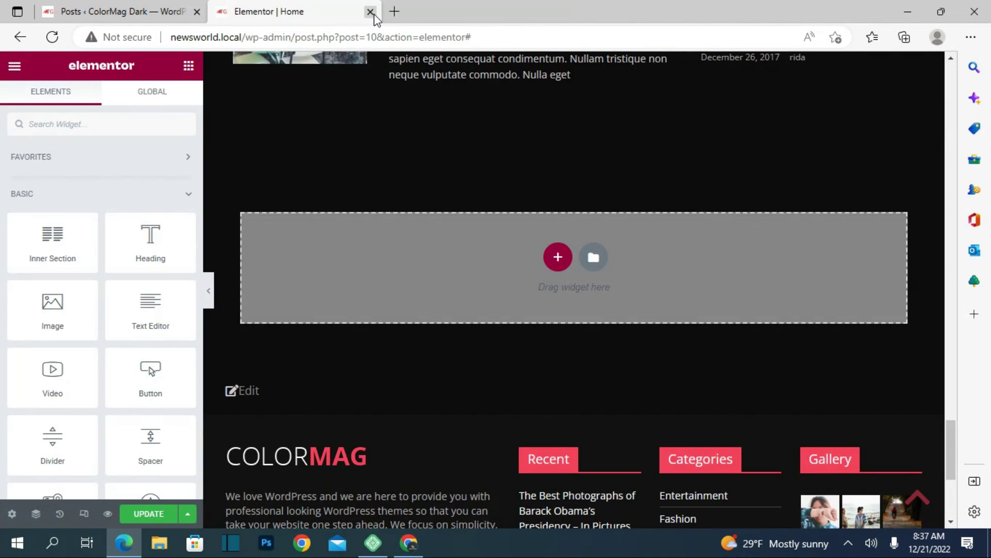
- Look over the home page's blocks in Elementor and open the settings of the top Grid Style 2 block
{"action": "scroll", "coordinate": [354, 226], "scroll_direction": "down", "scroll_amount": 5}
{"action": "scroll", "coordinate": [356, 229], "scroll_direction": "up", "scroll_amount": 10}
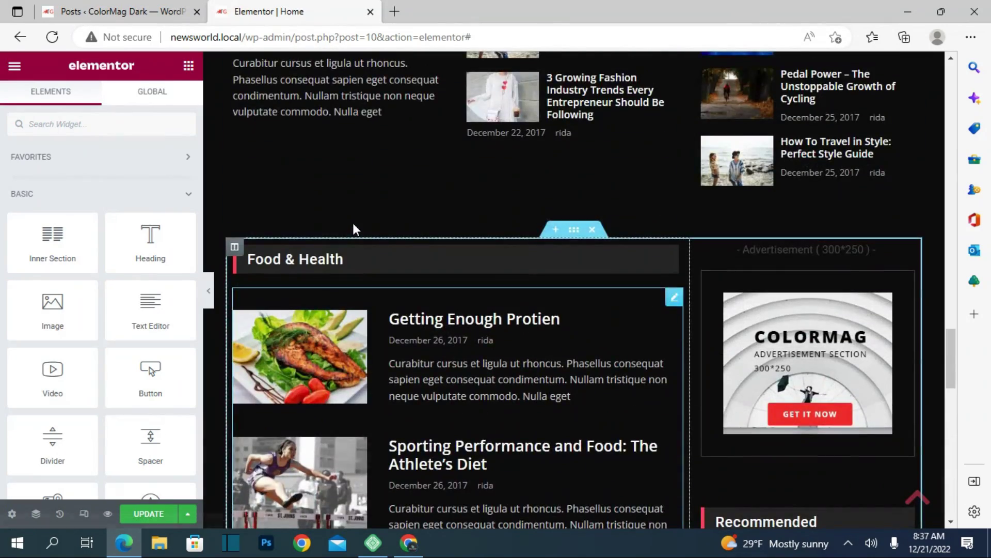
{"action": "scroll", "coordinate": [354, 229], "scroll_direction": "up", "scroll_amount": 15}
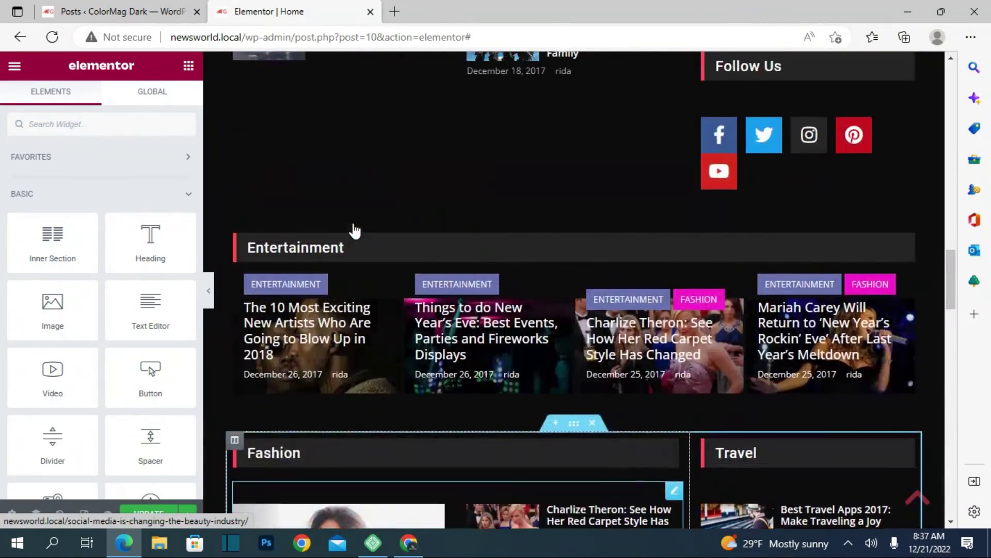
{"action": "scroll", "coordinate": [354, 227], "scroll_direction": "up", "scroll_amount": 12}
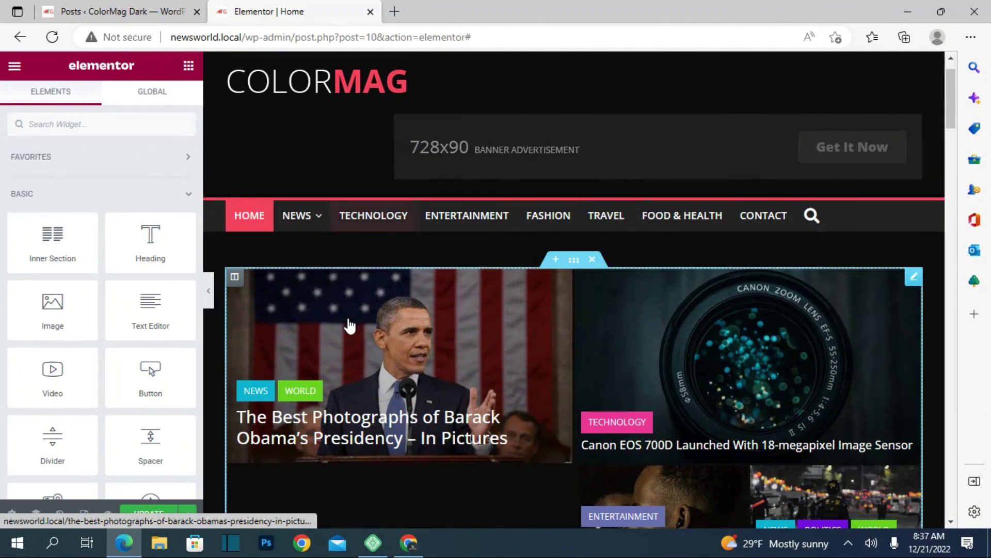
{"action": "left_click", "coordinate": [350, 325]}
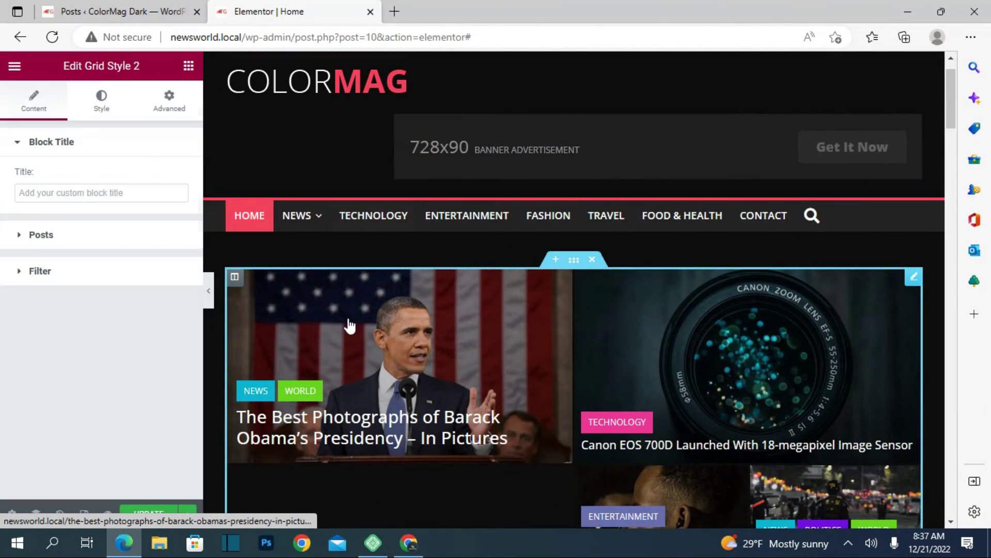
{"action": "scroll", "coordinate": [548, 271], "scroll_direction": "down", "scroll_amount": 4}
- Look over the Obama post in the Customizer preview and open the Right Sidebar's Search widget for editing
{"action": "scroll", "coordinate": [546, 268], "scroll_direction": "down", "scroll_amount": 10}
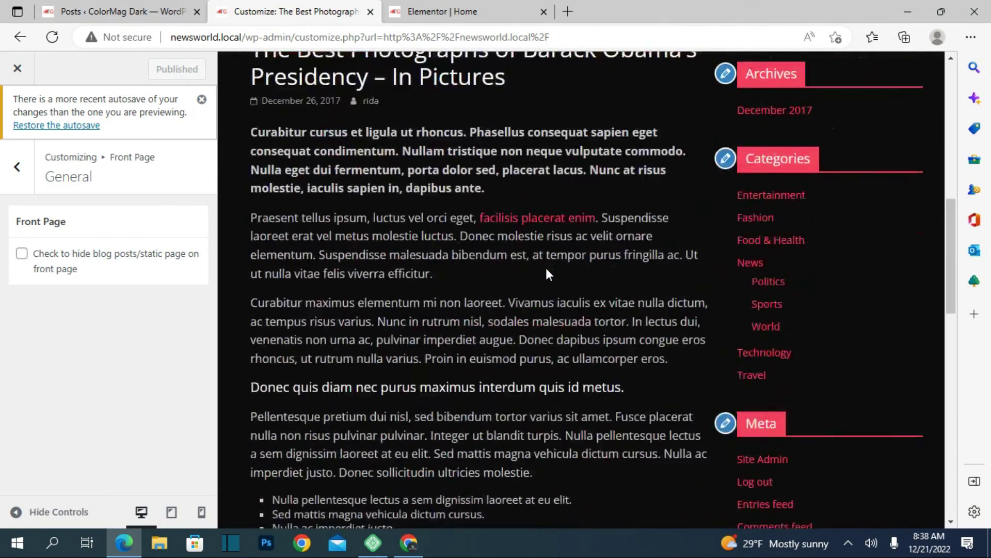
{"action": "scroll", "coordinate": [547, 267], "scroll_direction": "down", "scroll_amount": 8}
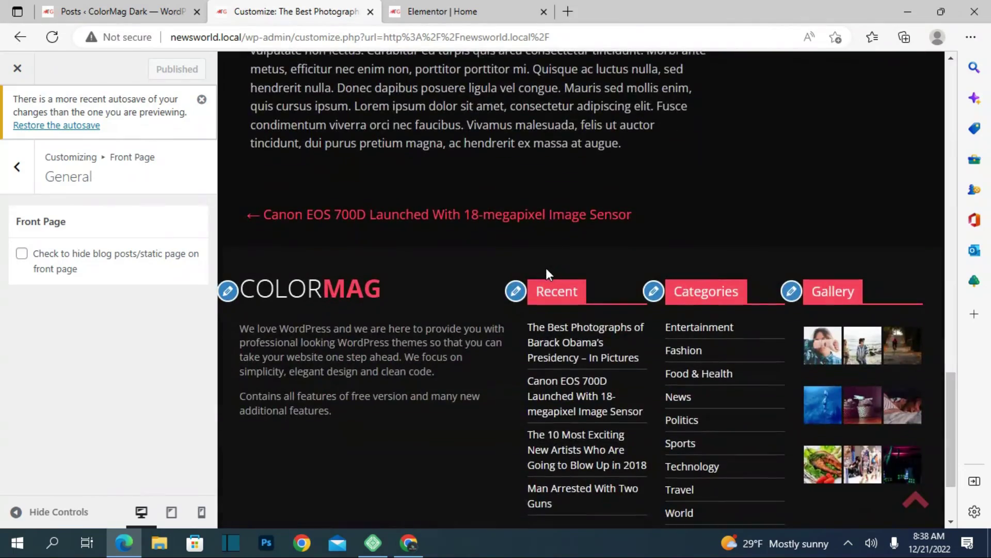
{"action": "scroll", "coordinate": [546, 267], "scroll_direction": "up", "scroll_amount": 15}
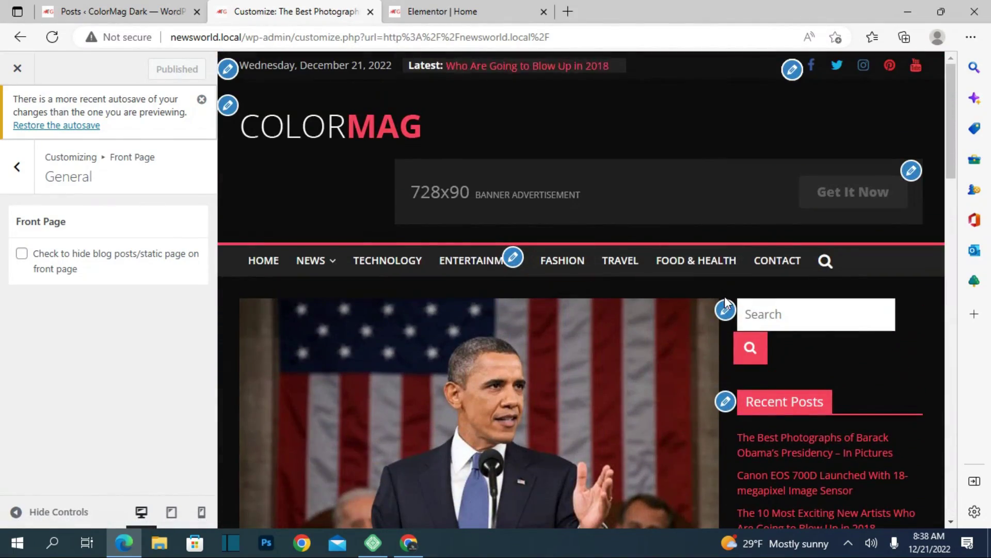
{"action": "left_click", "coordinate": [726, 309]}
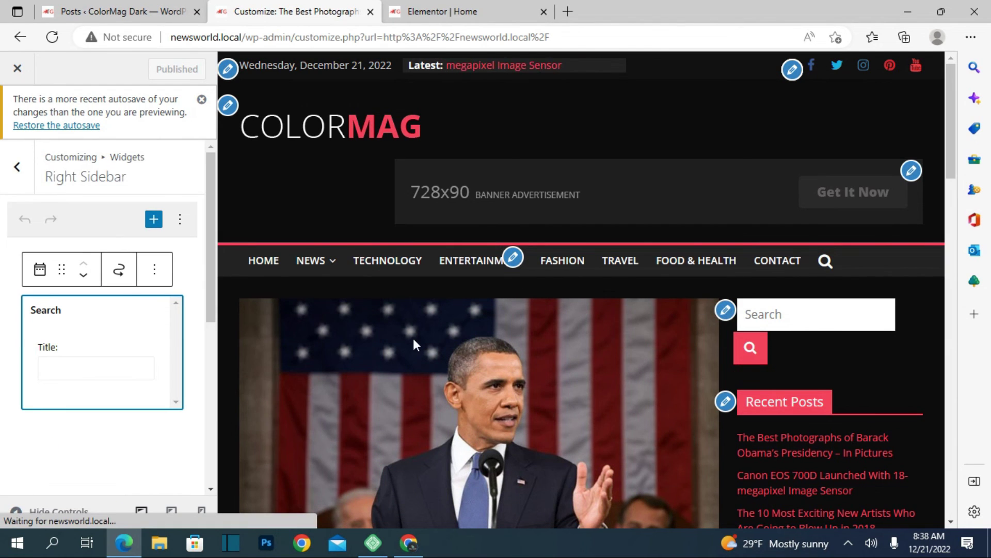
{"action": "scroll", "coordinate": [457, 349], "scroll_direction": "down", "scroll_amount": 15}
{"action": "scroll", "coordinate": [458, 344], "scroll_direction": "up", "scroll_amount": 12}
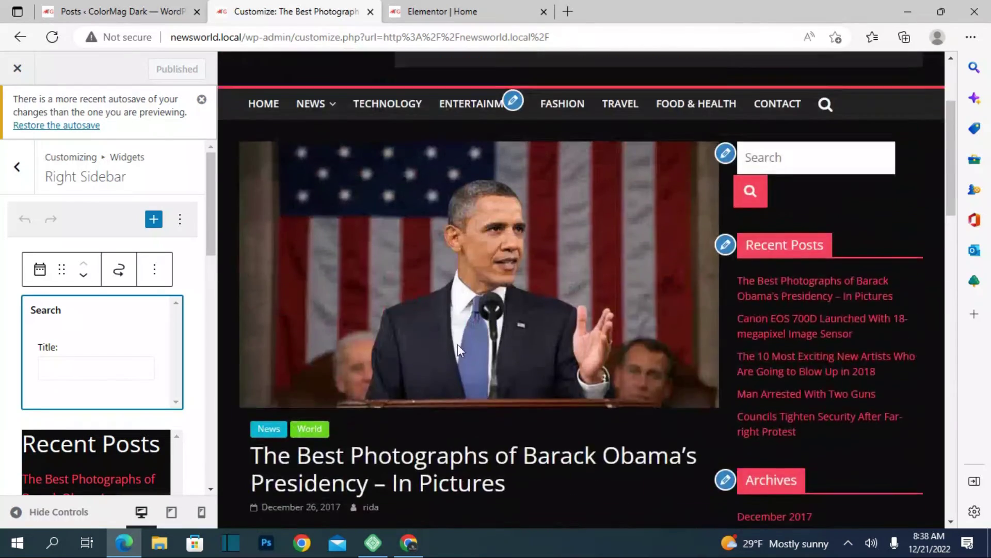
{"action": "scroll", "coordinate": [457, 344], "scroll_direction": "up", "scroll_amount": 3}
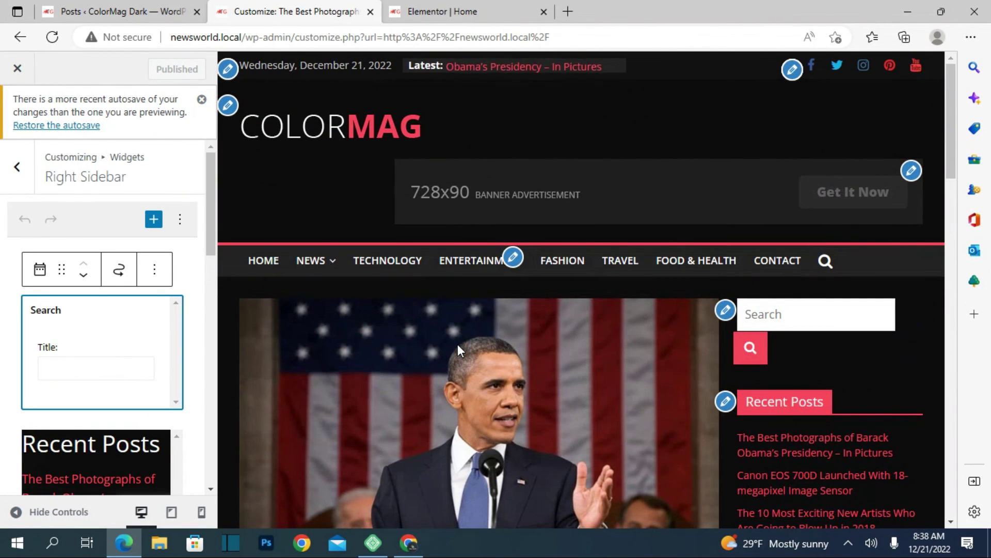